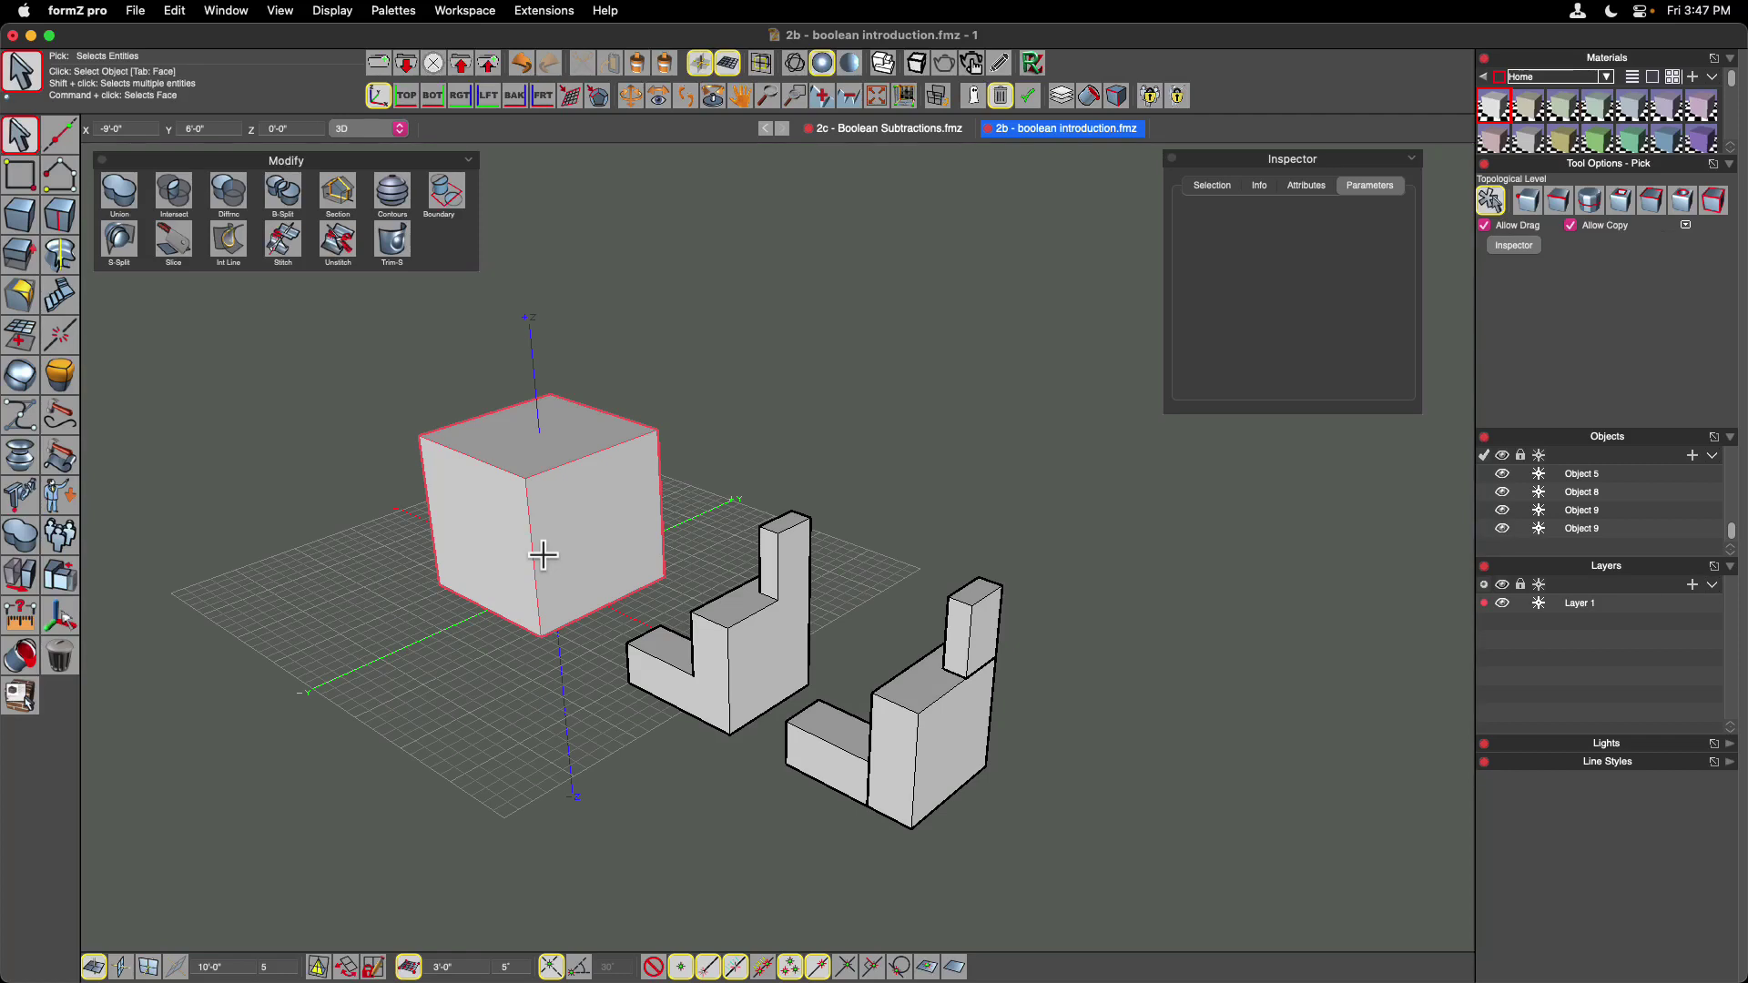
- Copy the cube 39'-0" along the positive Y axis with the Move tool's copy mode, keeping the original in place
{"action": "left_click", "coordinate": [543, 555]}
{"action": "left_click", "coordinate": [23, 591]}
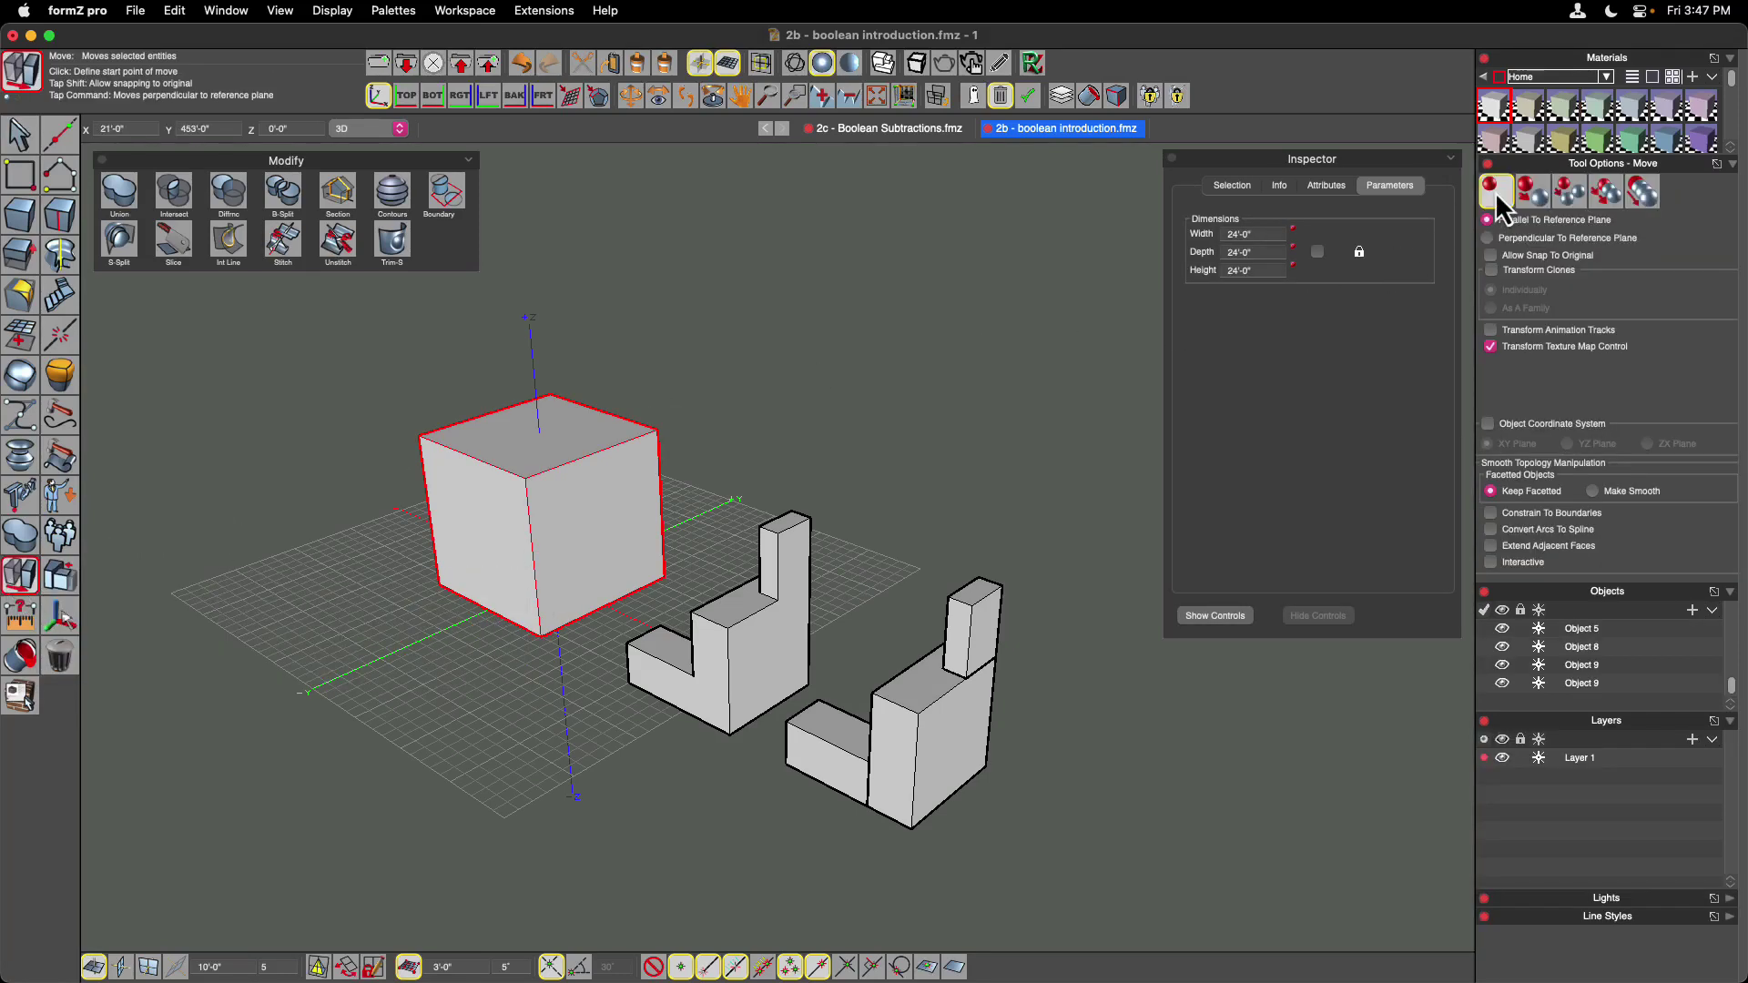
{"action": "left_click", "coordinate": [1532, 193]}
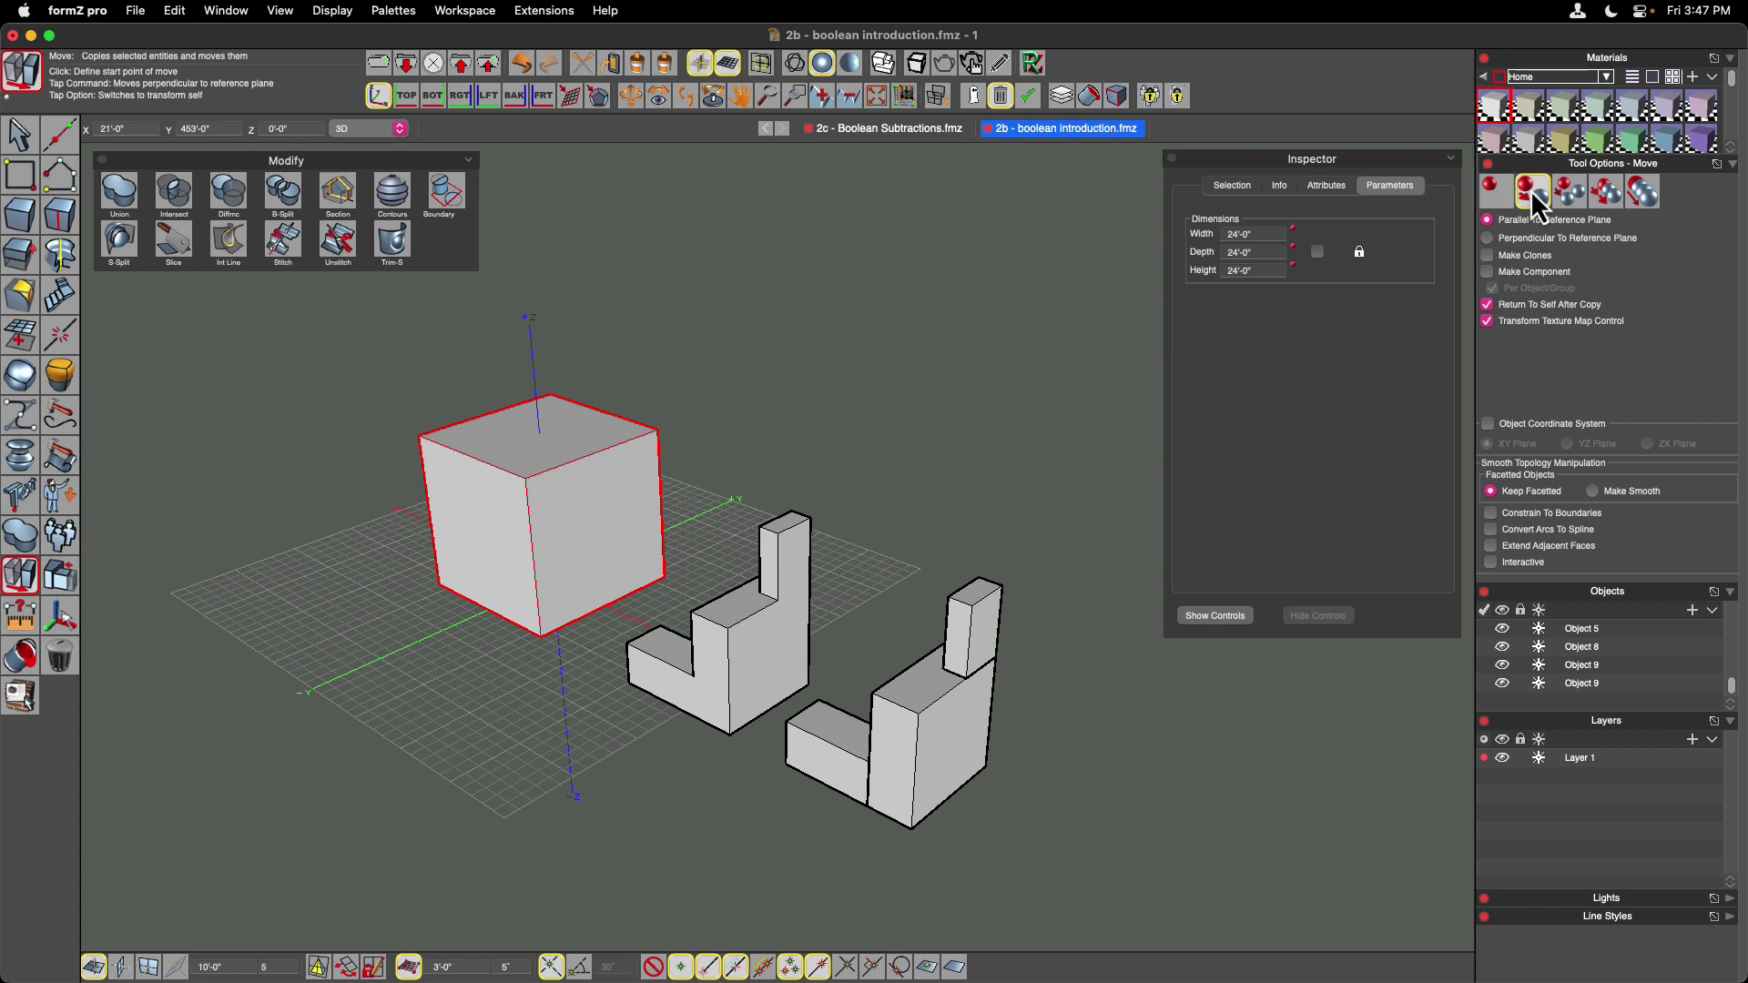
{"action": "left_click", "coordinate": [543, 635]}
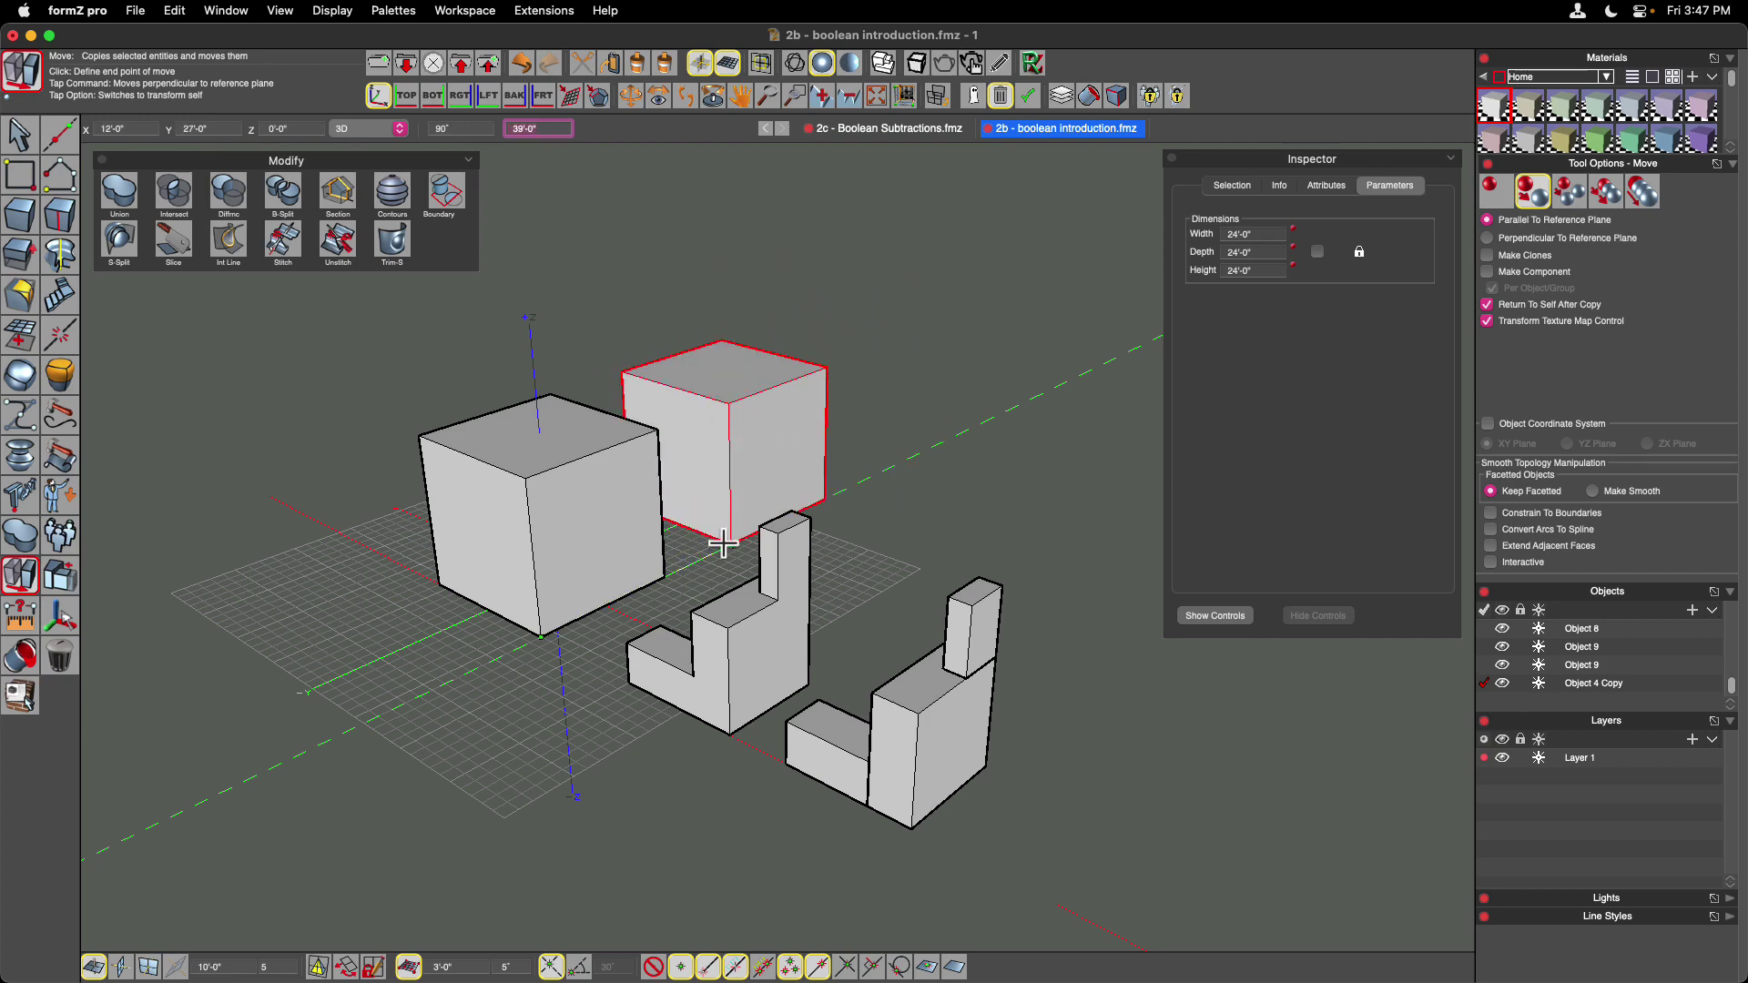
{"action": "left_click", "coordinate": [723, 544]}
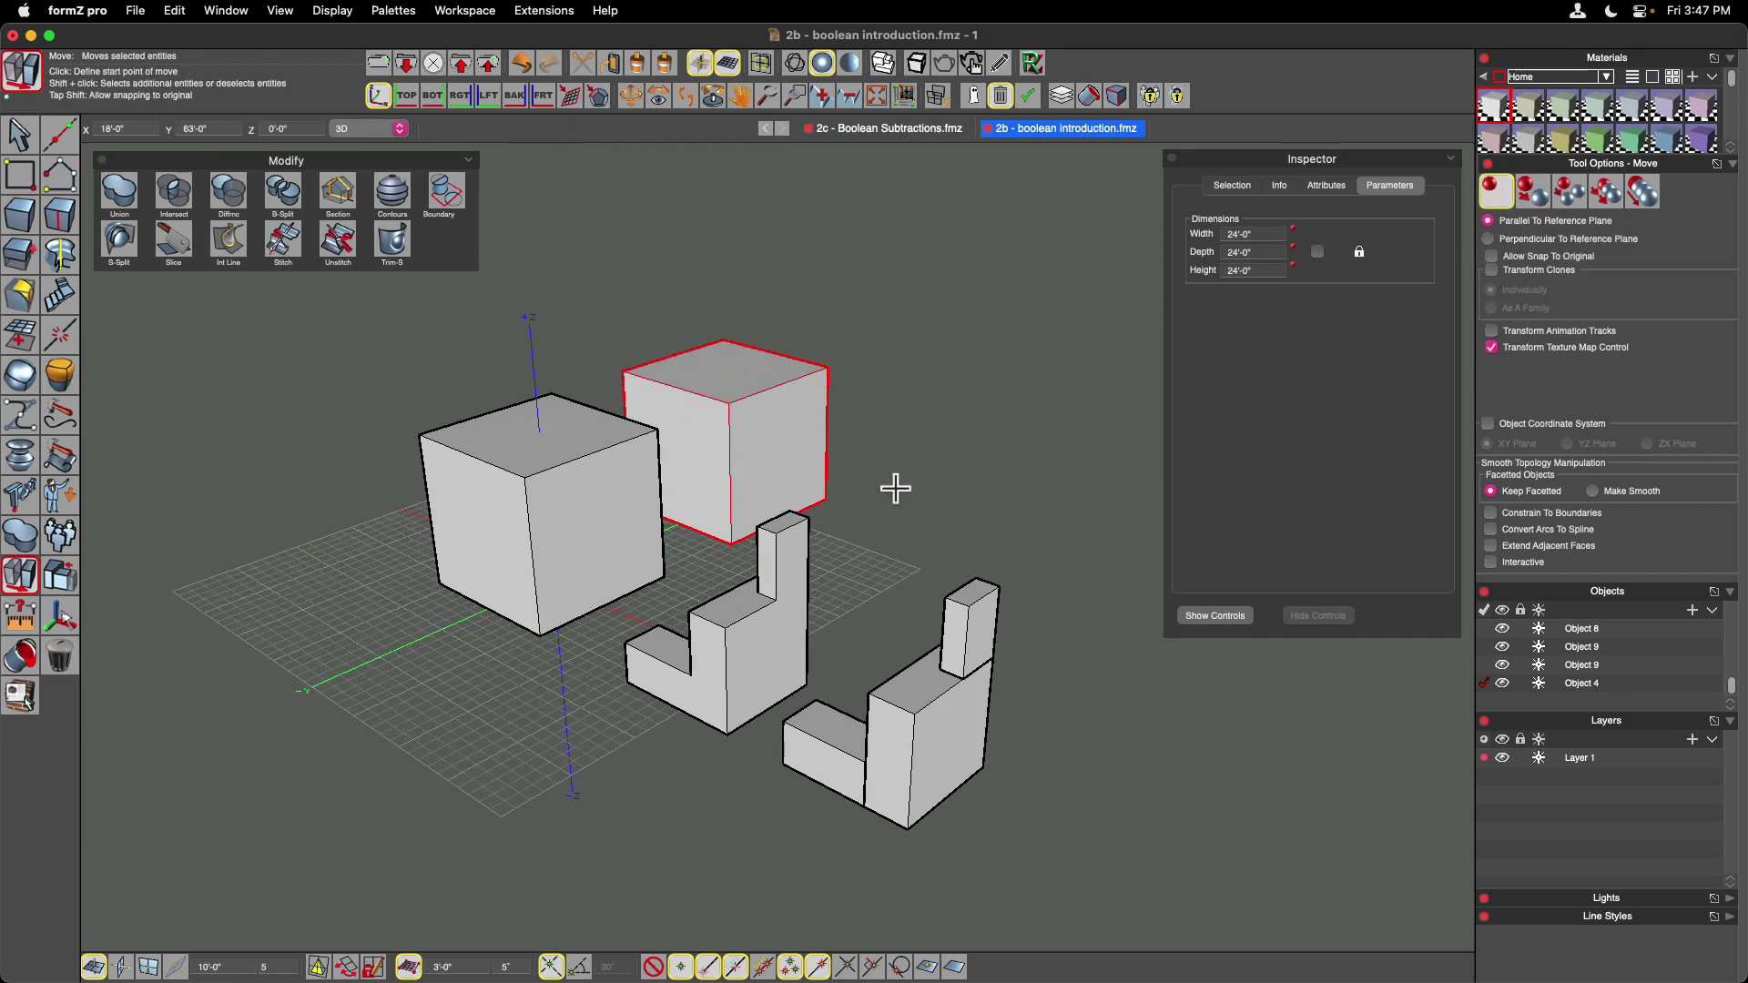
- Move the one-piece stepped solid into the original cube, snapping its nearest bottom corner to the cube's nearest bottom corner
{"action": "scroll", "coordinate": [896, 488], "scroll_direction": "up", "scroll_amount": 3}
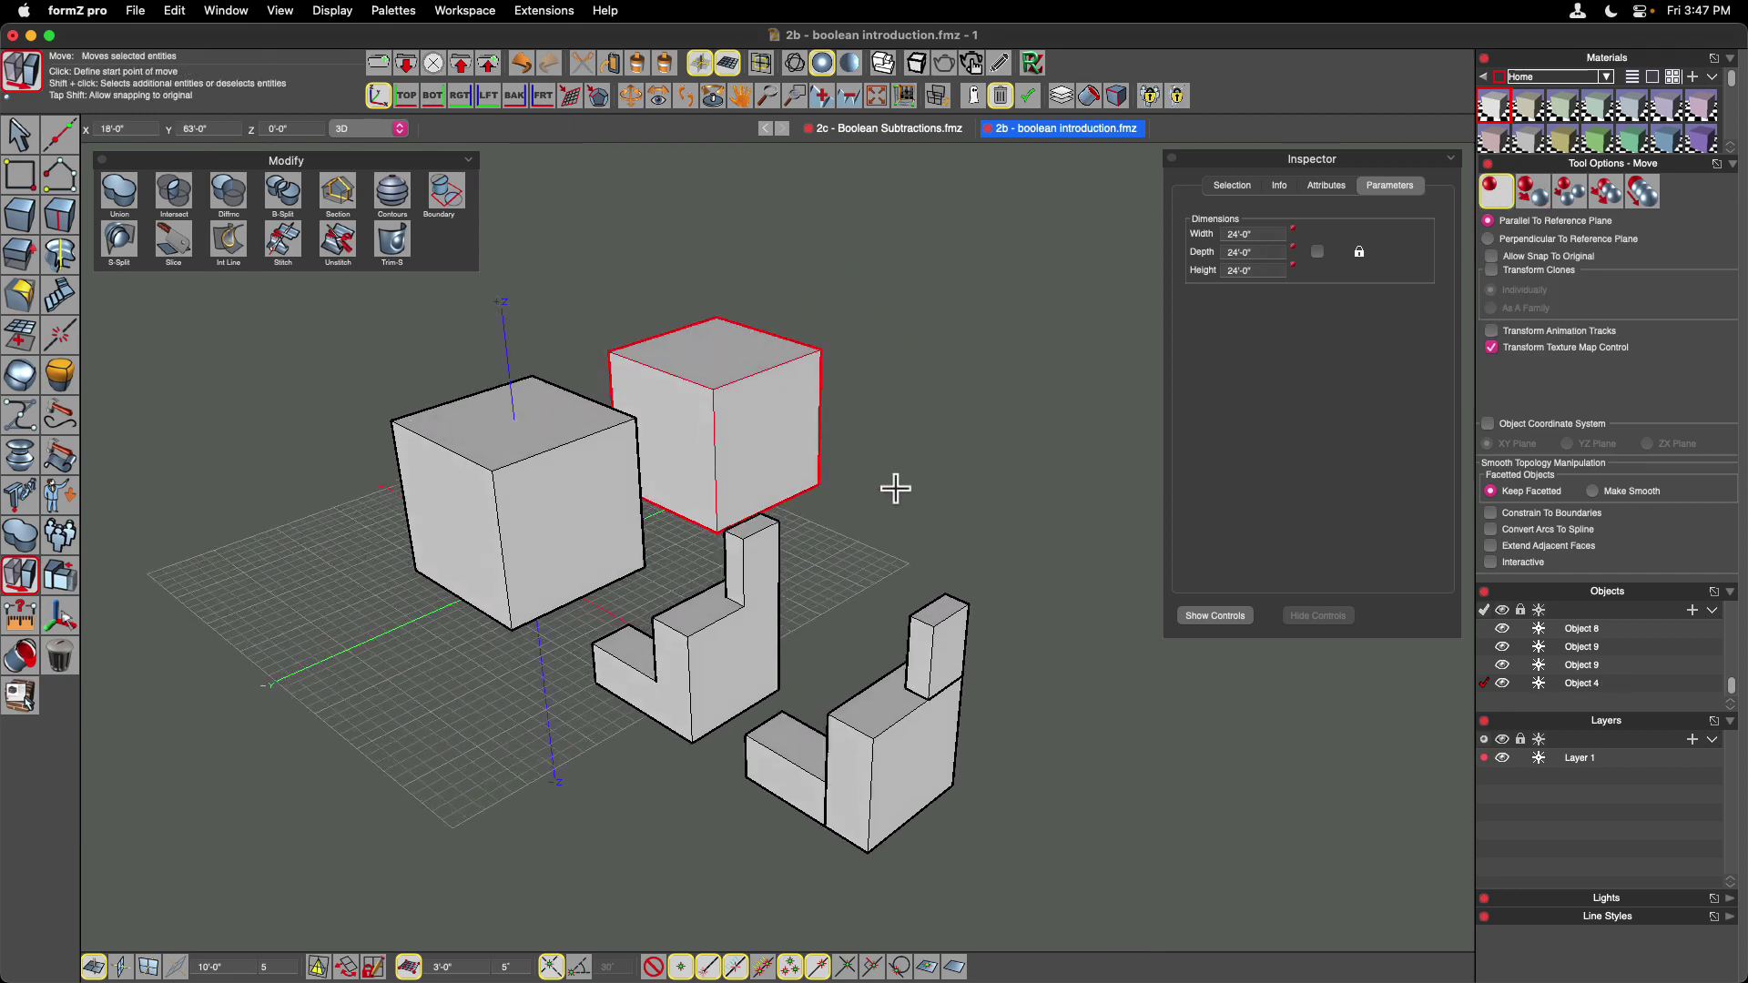
{"action": "left_click", "coordinate": [22, 151]}
{"action": "left_click", "coordinate": [437, 676]}
{"action": "left_click", "coordinate": [681, 671]}
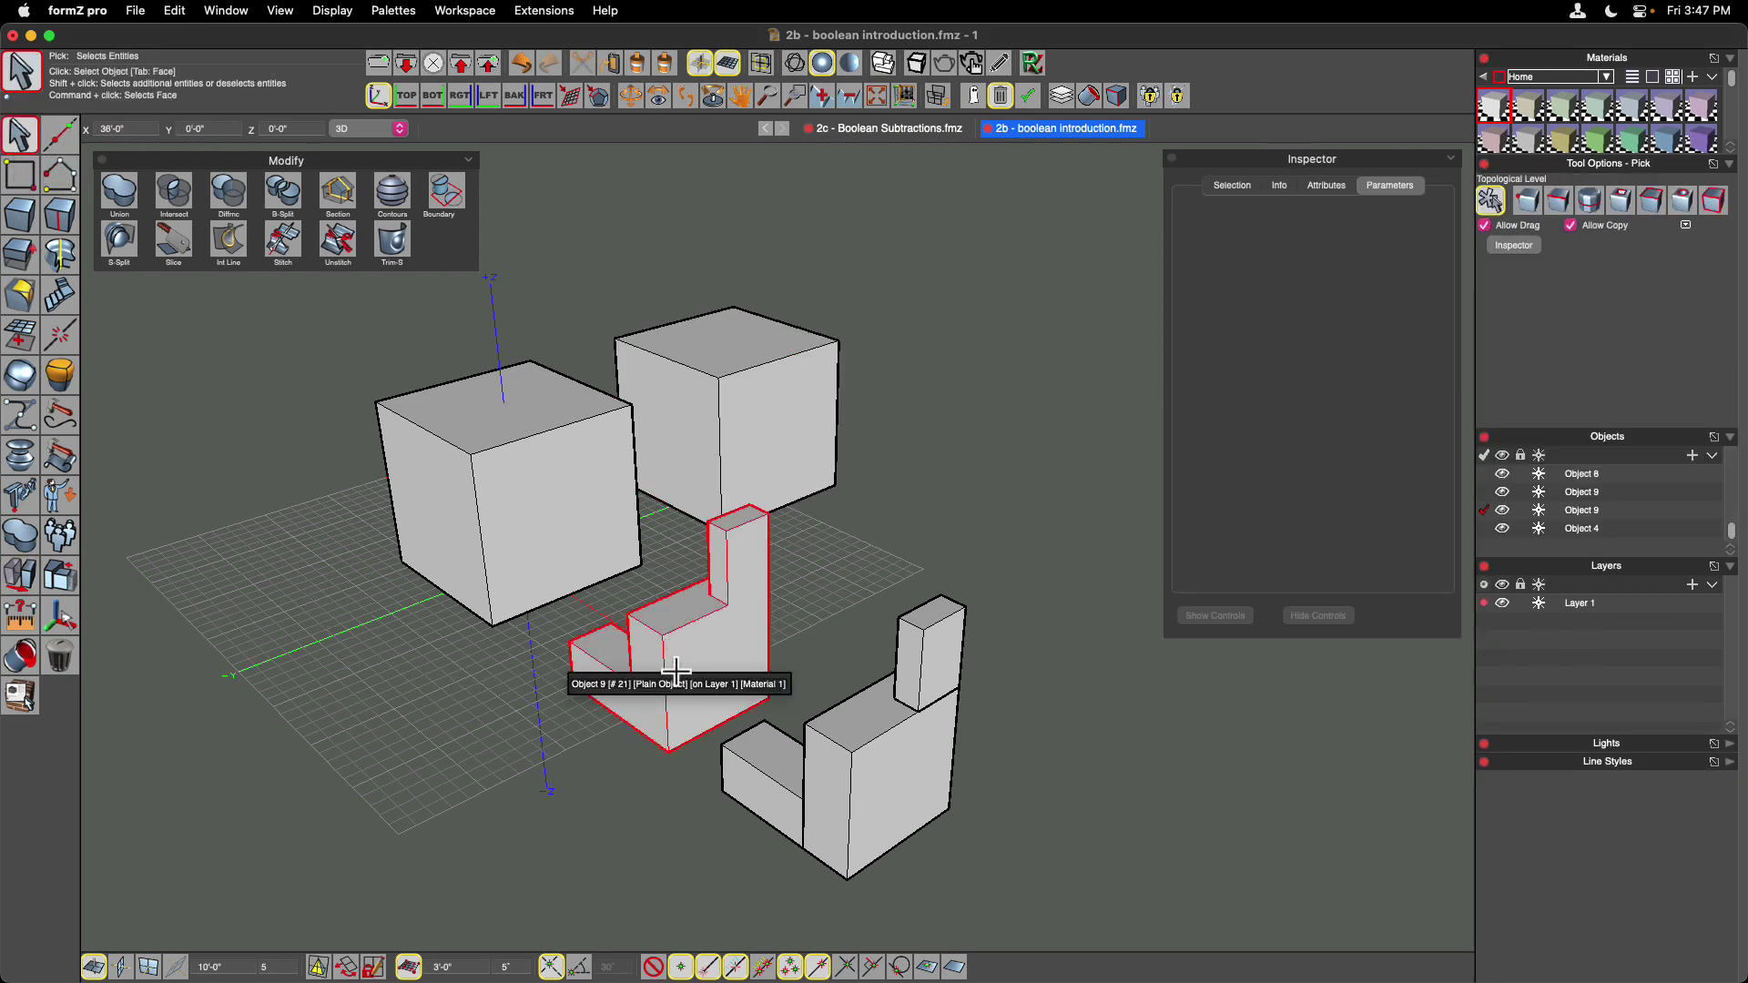
{"action": "scroll", "coordinate": [628, 562], "scroll_direction": "up", "scroll_amount": 3}
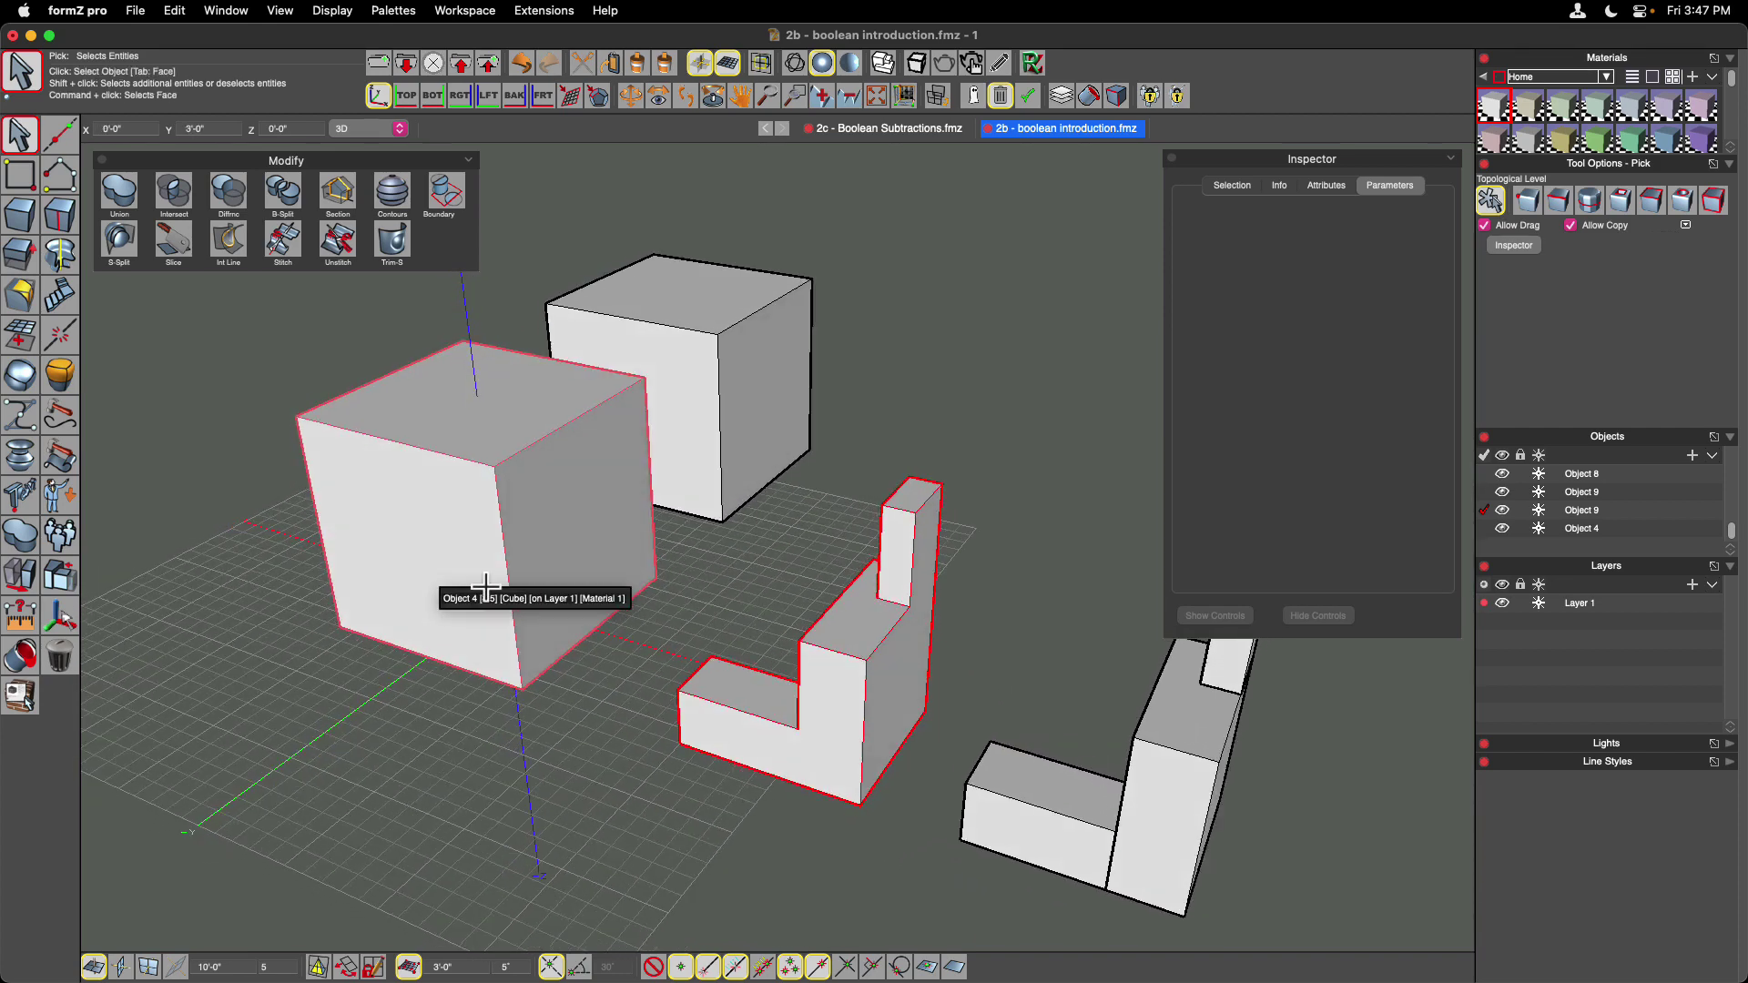
{"action": "left_click", "coordinate": [23, 587]}
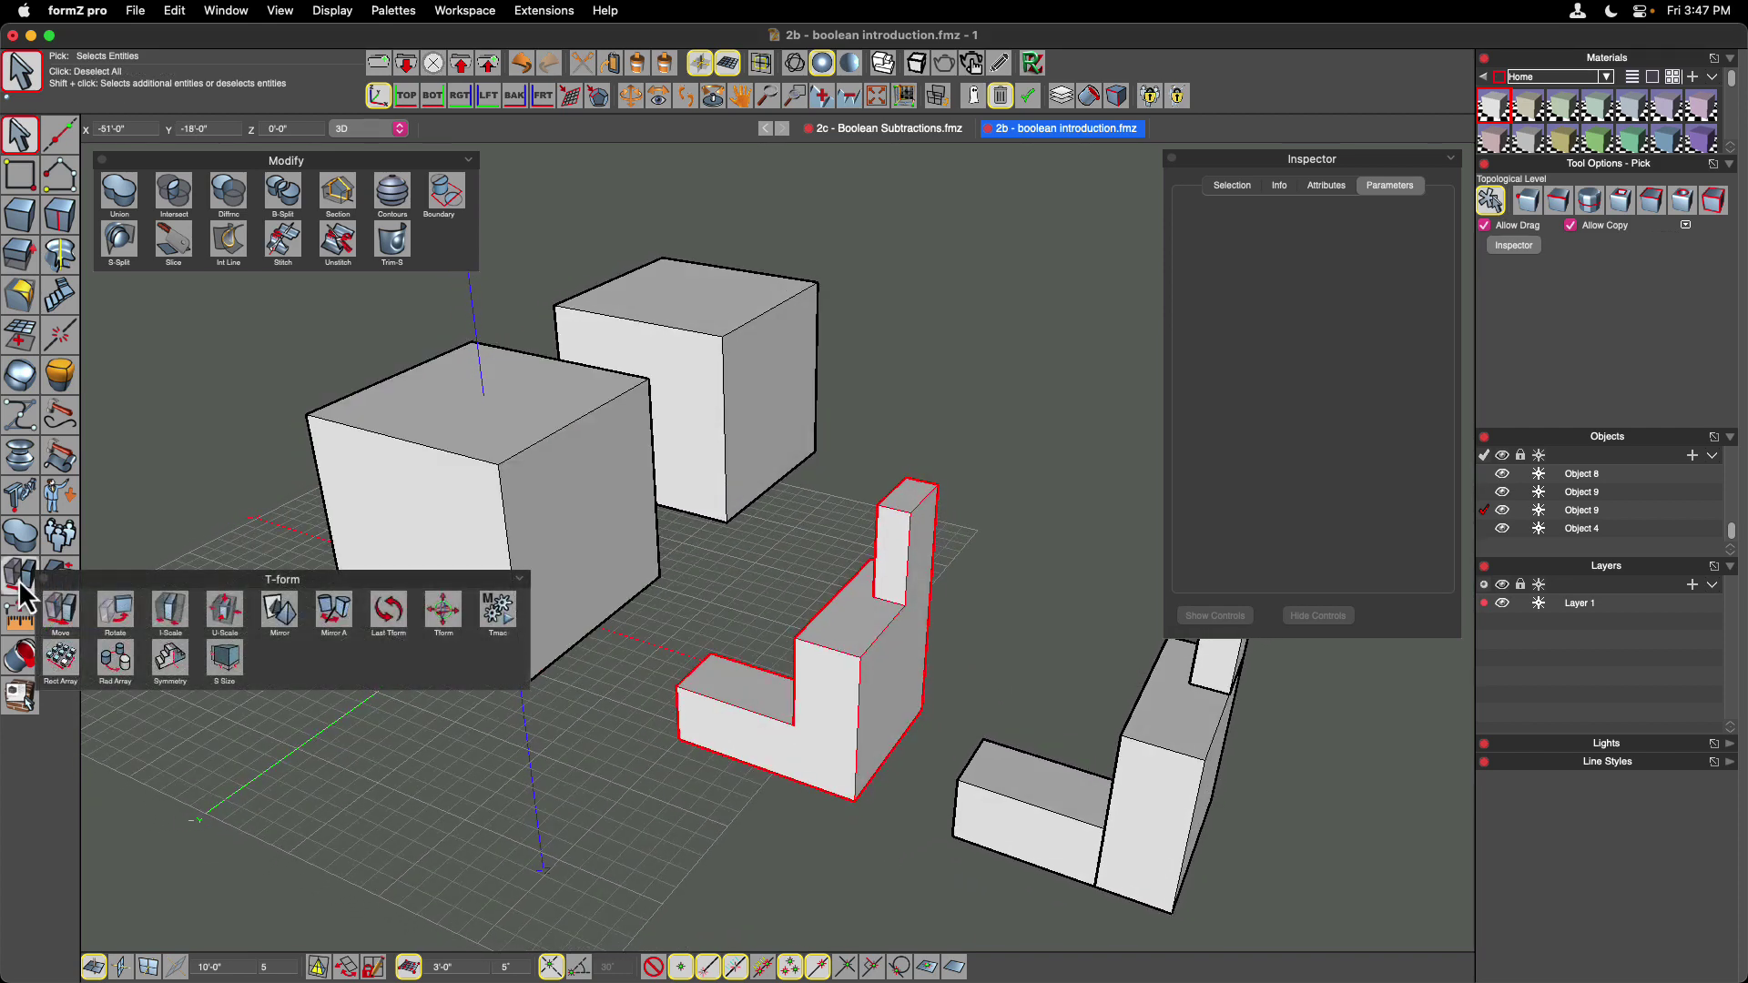
{"action": "left_click", "coordinate": [23, 591]}
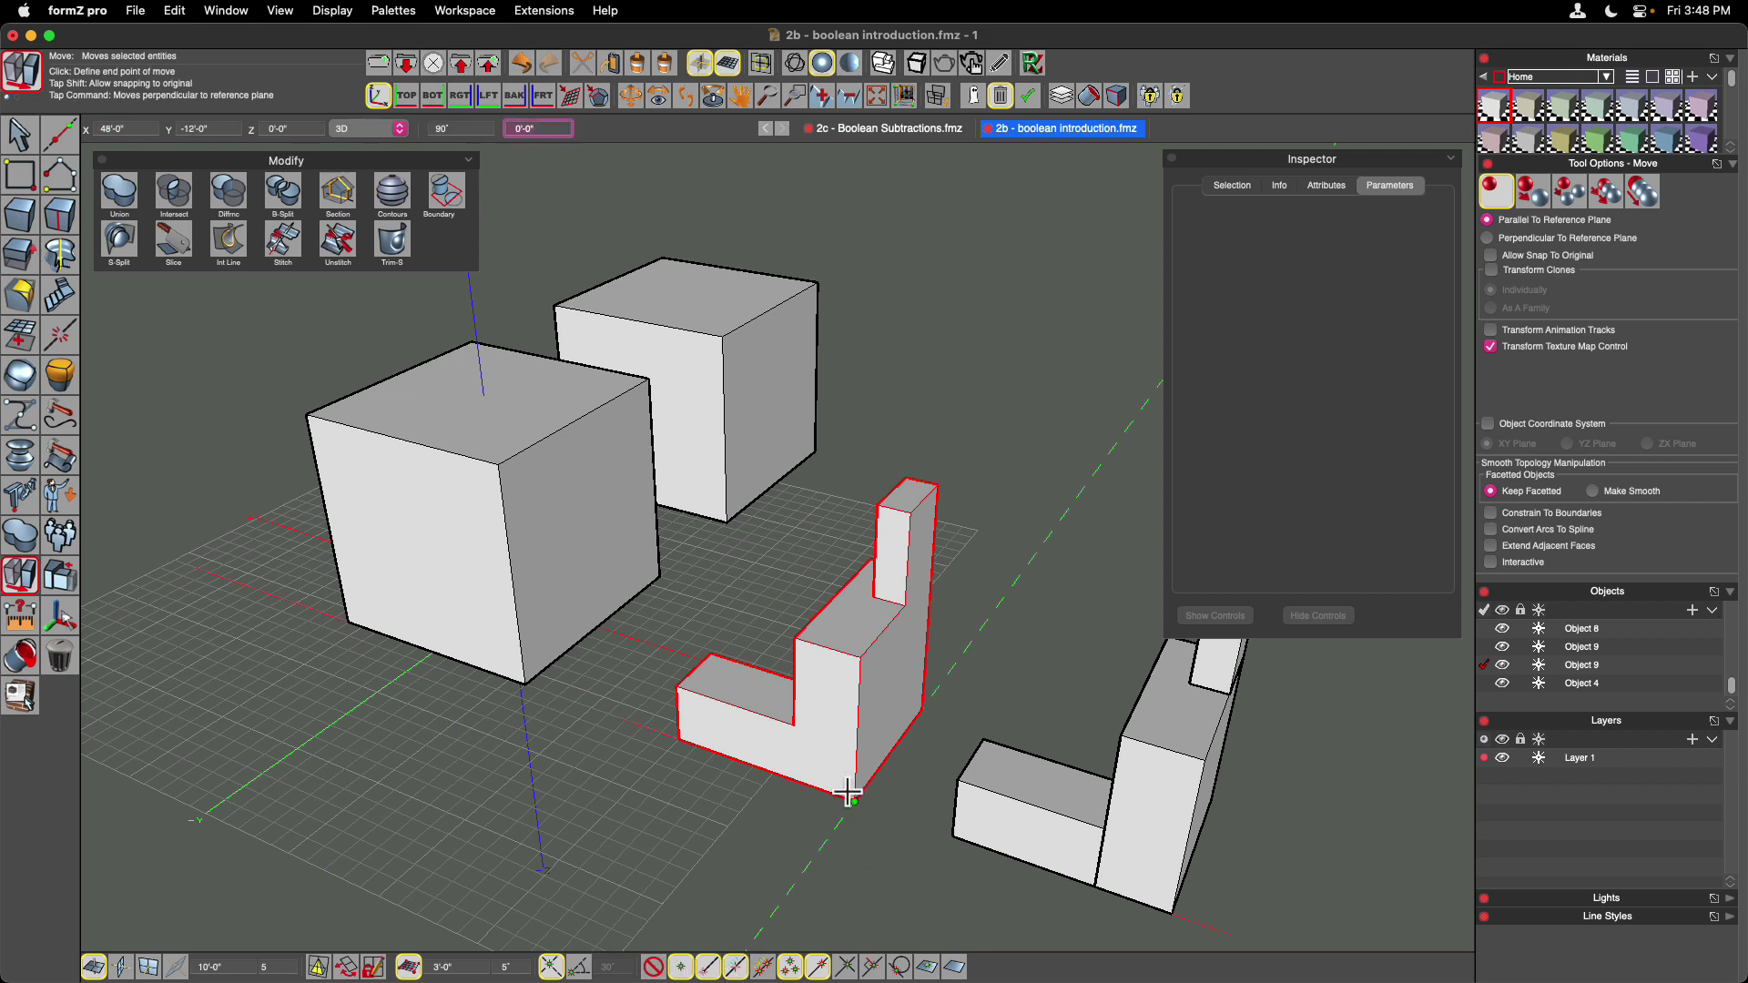
{"action": "left_click", "coordinate": [528, 682]}
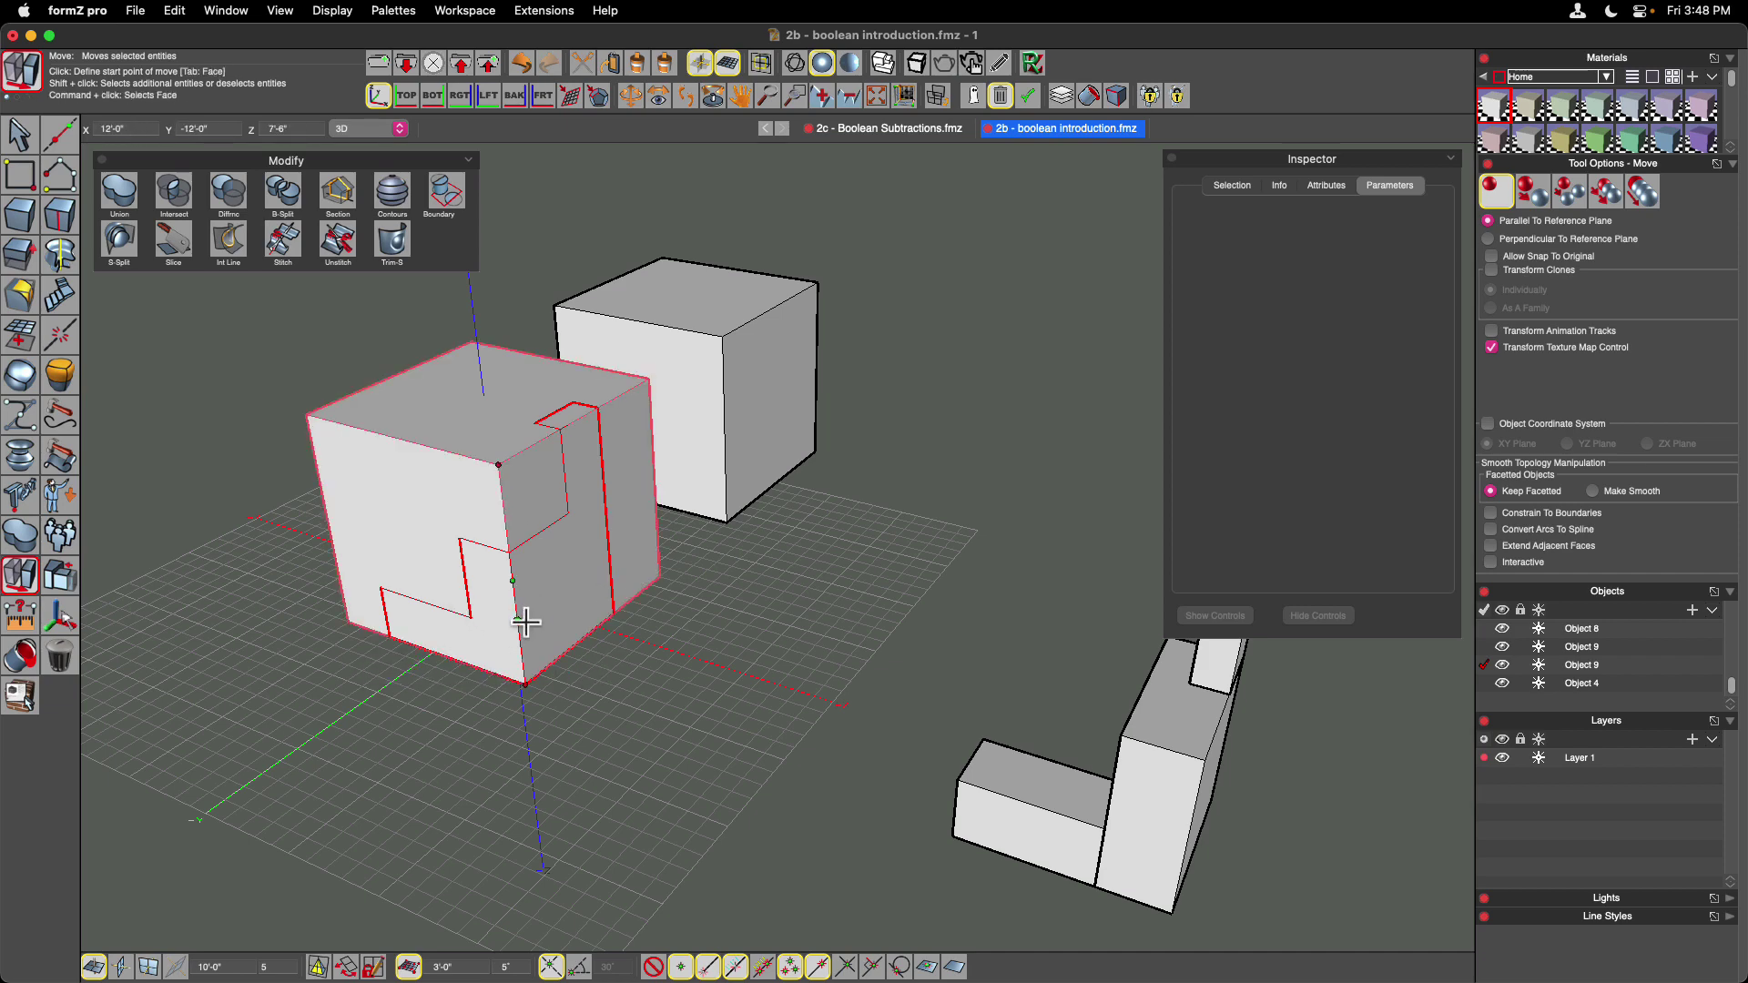
- Raise the embedded stepped solid 3' perpendicular to the reference plane, comparing the arrangement with the model in 2c - Boolean Subtractions
{"action": "left_click", "coordinate": [925, 131]}
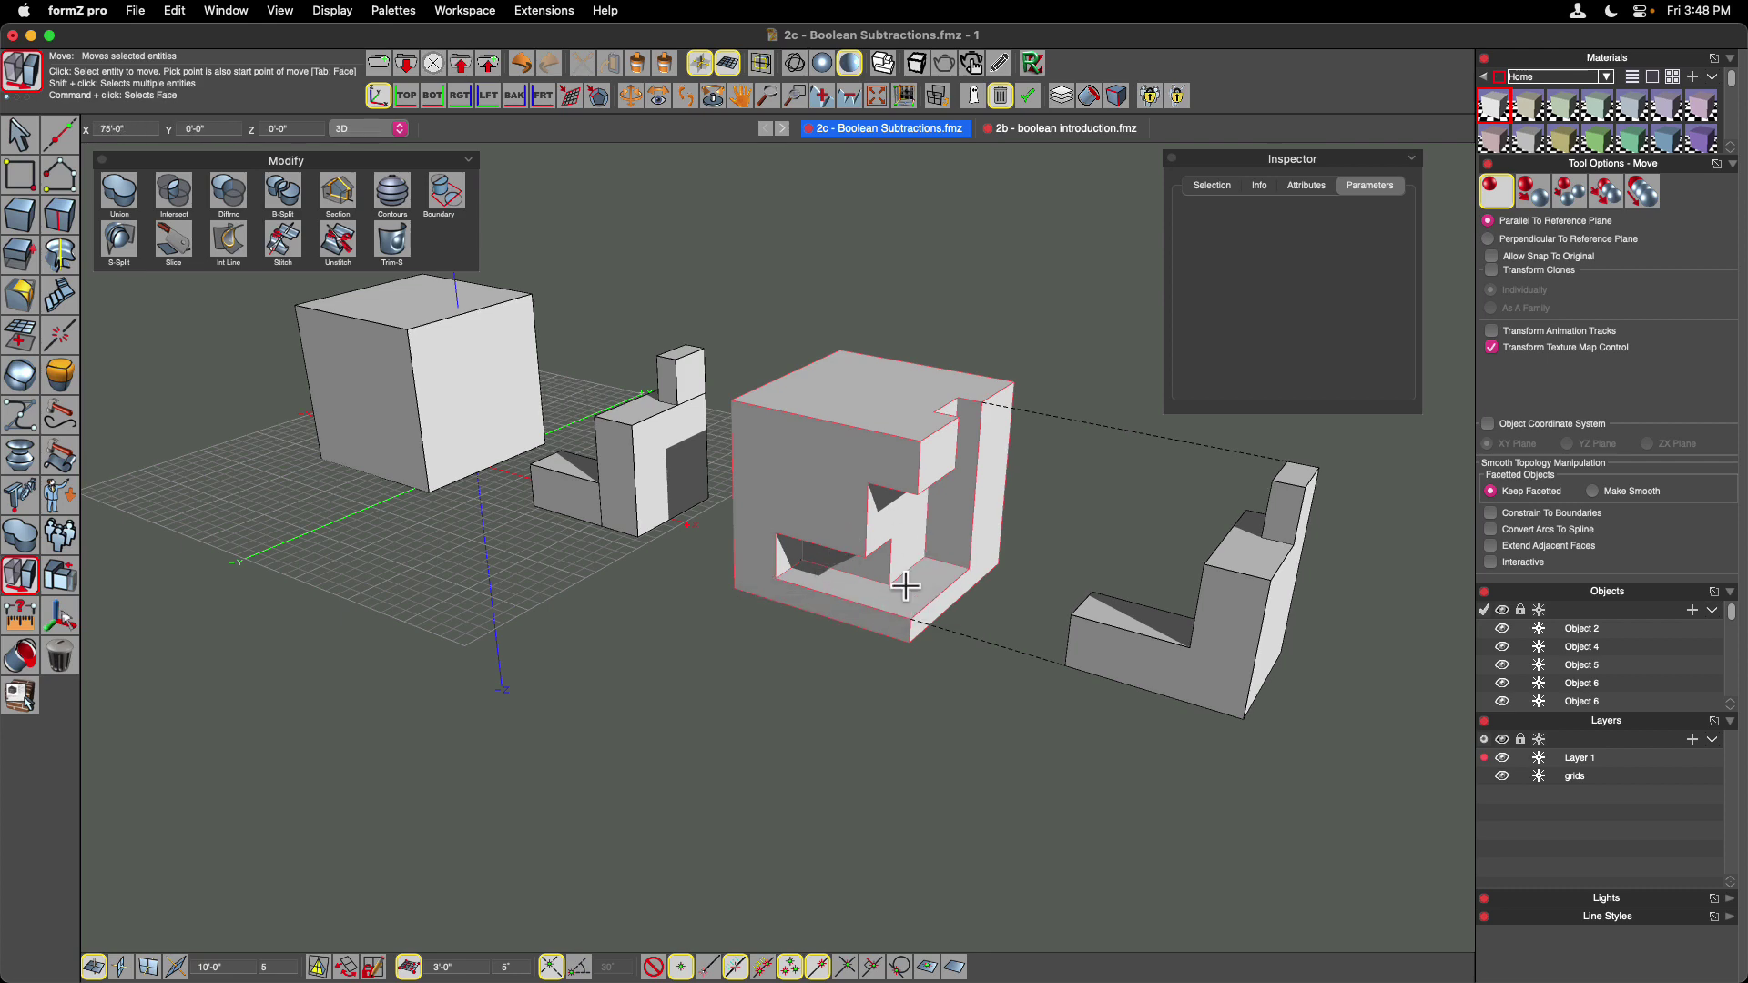
{"action": "left_click", "coordinate": [1083, 128]}
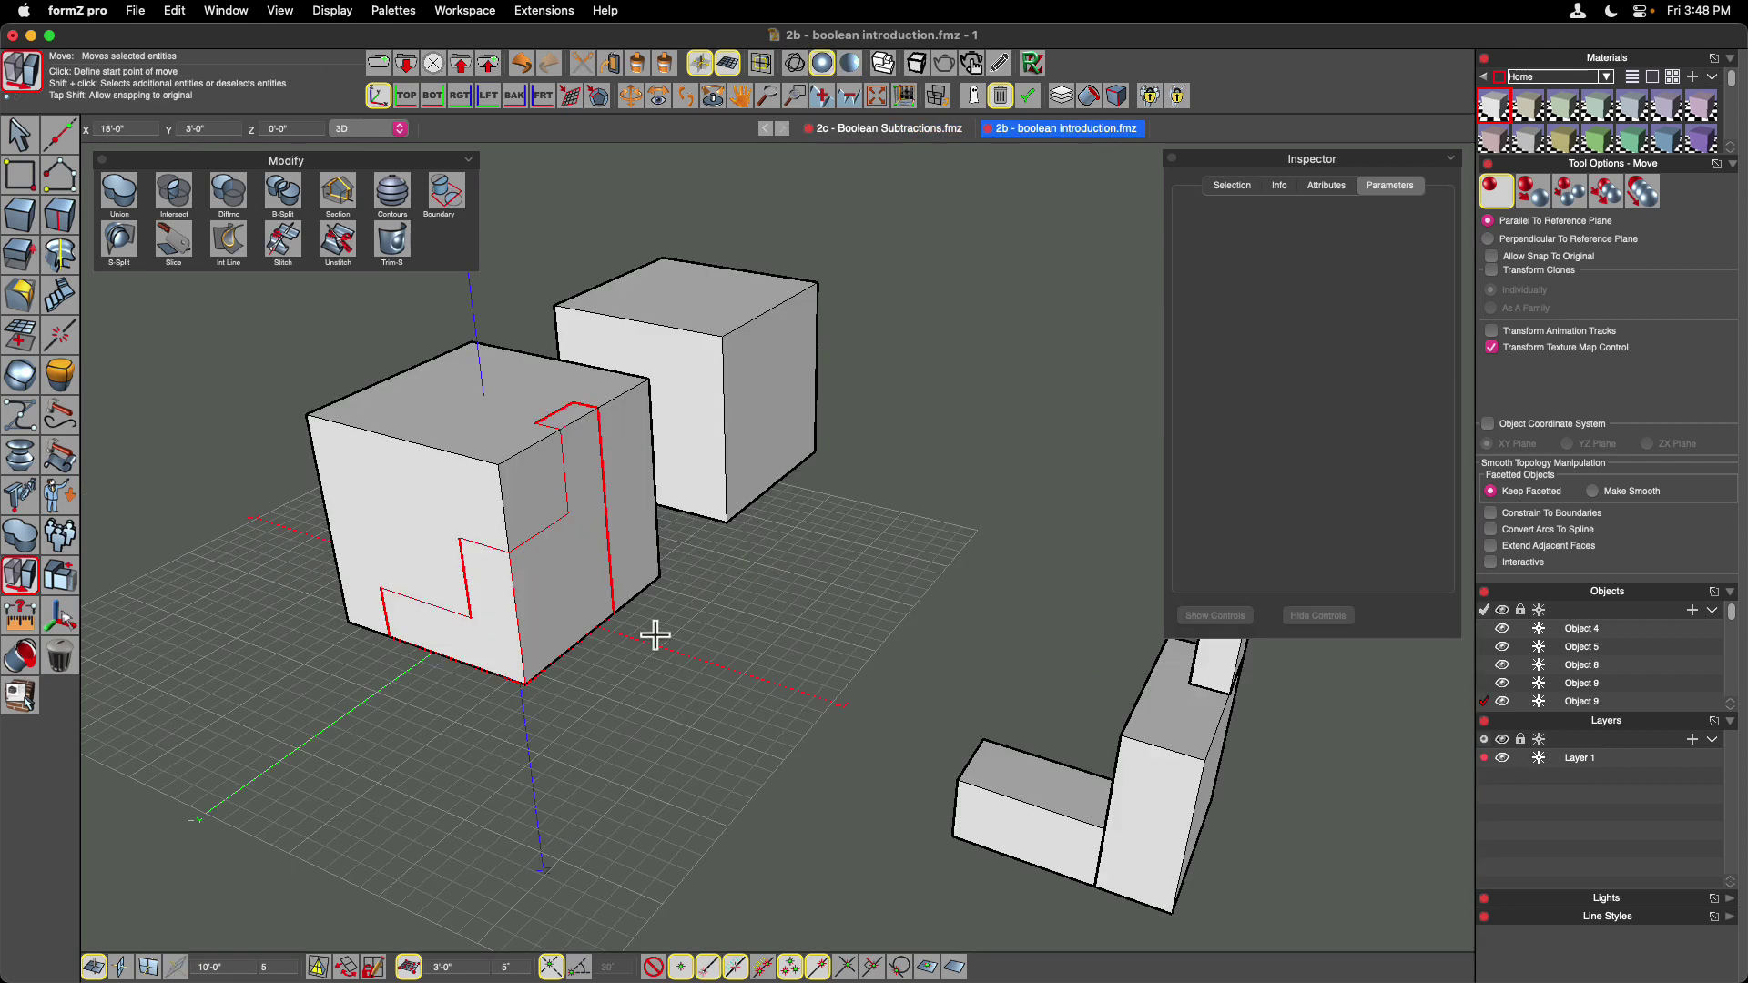
{"action": "left_click", "coordinate": [32, 594]}
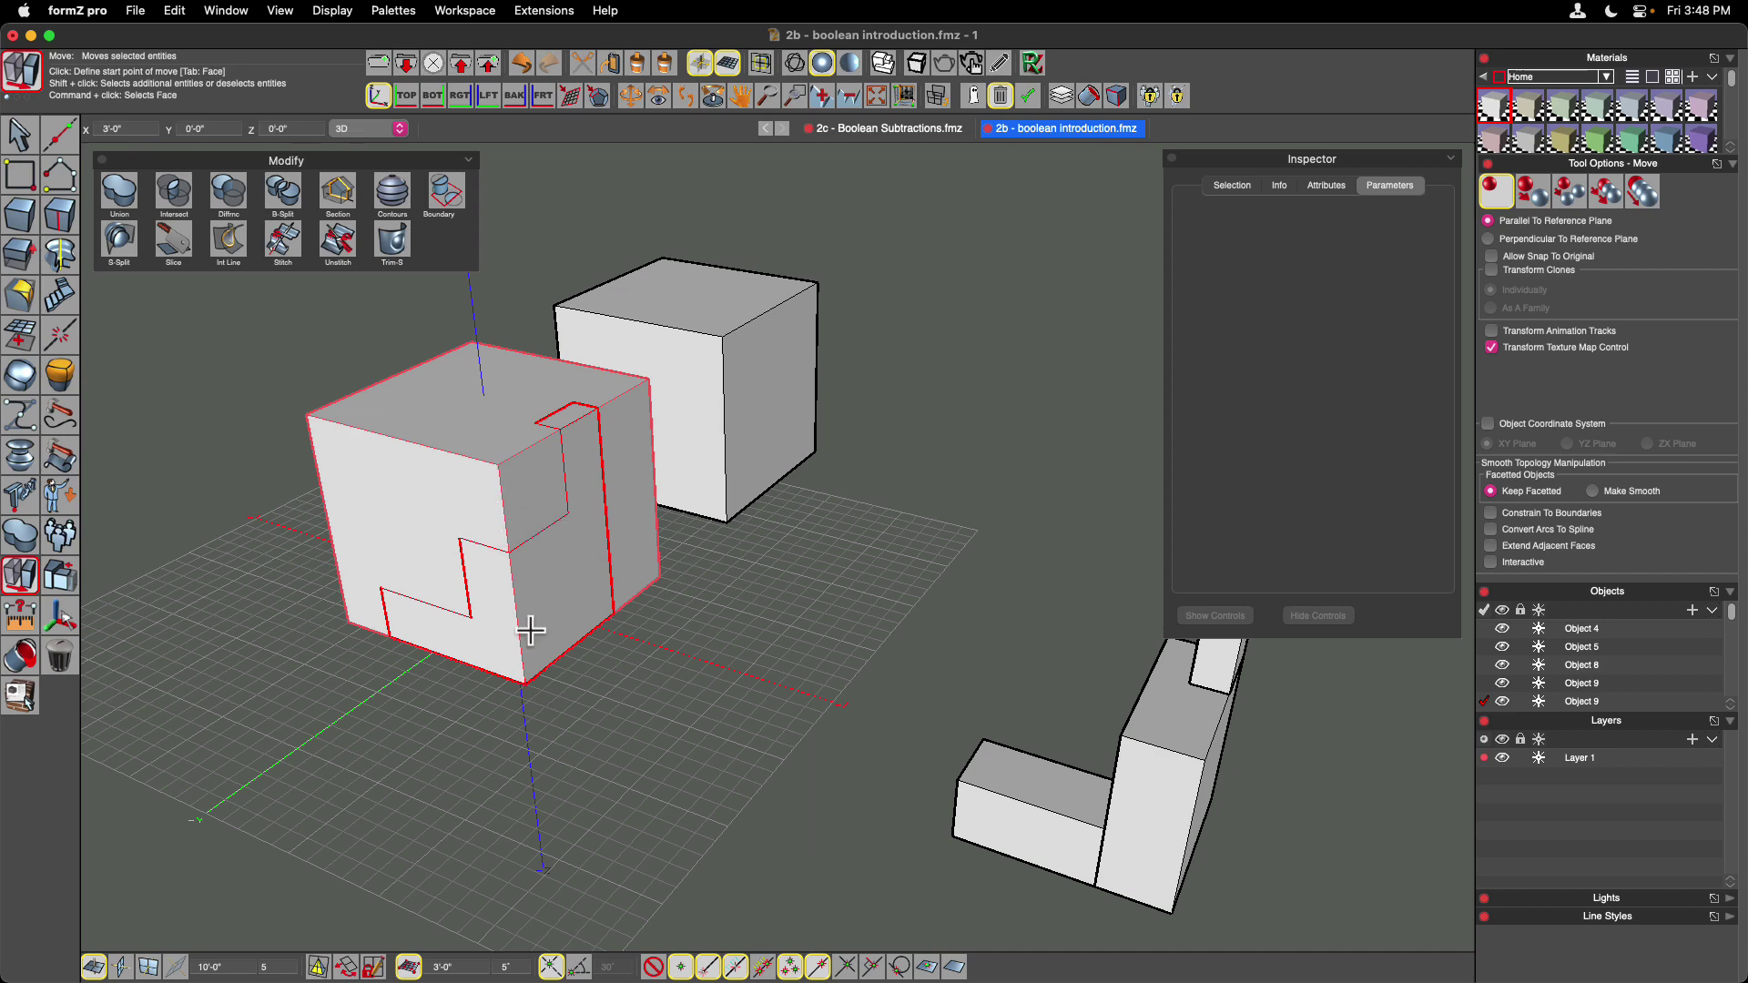
{"action": "left_click", "coordinate": [526, 684]}
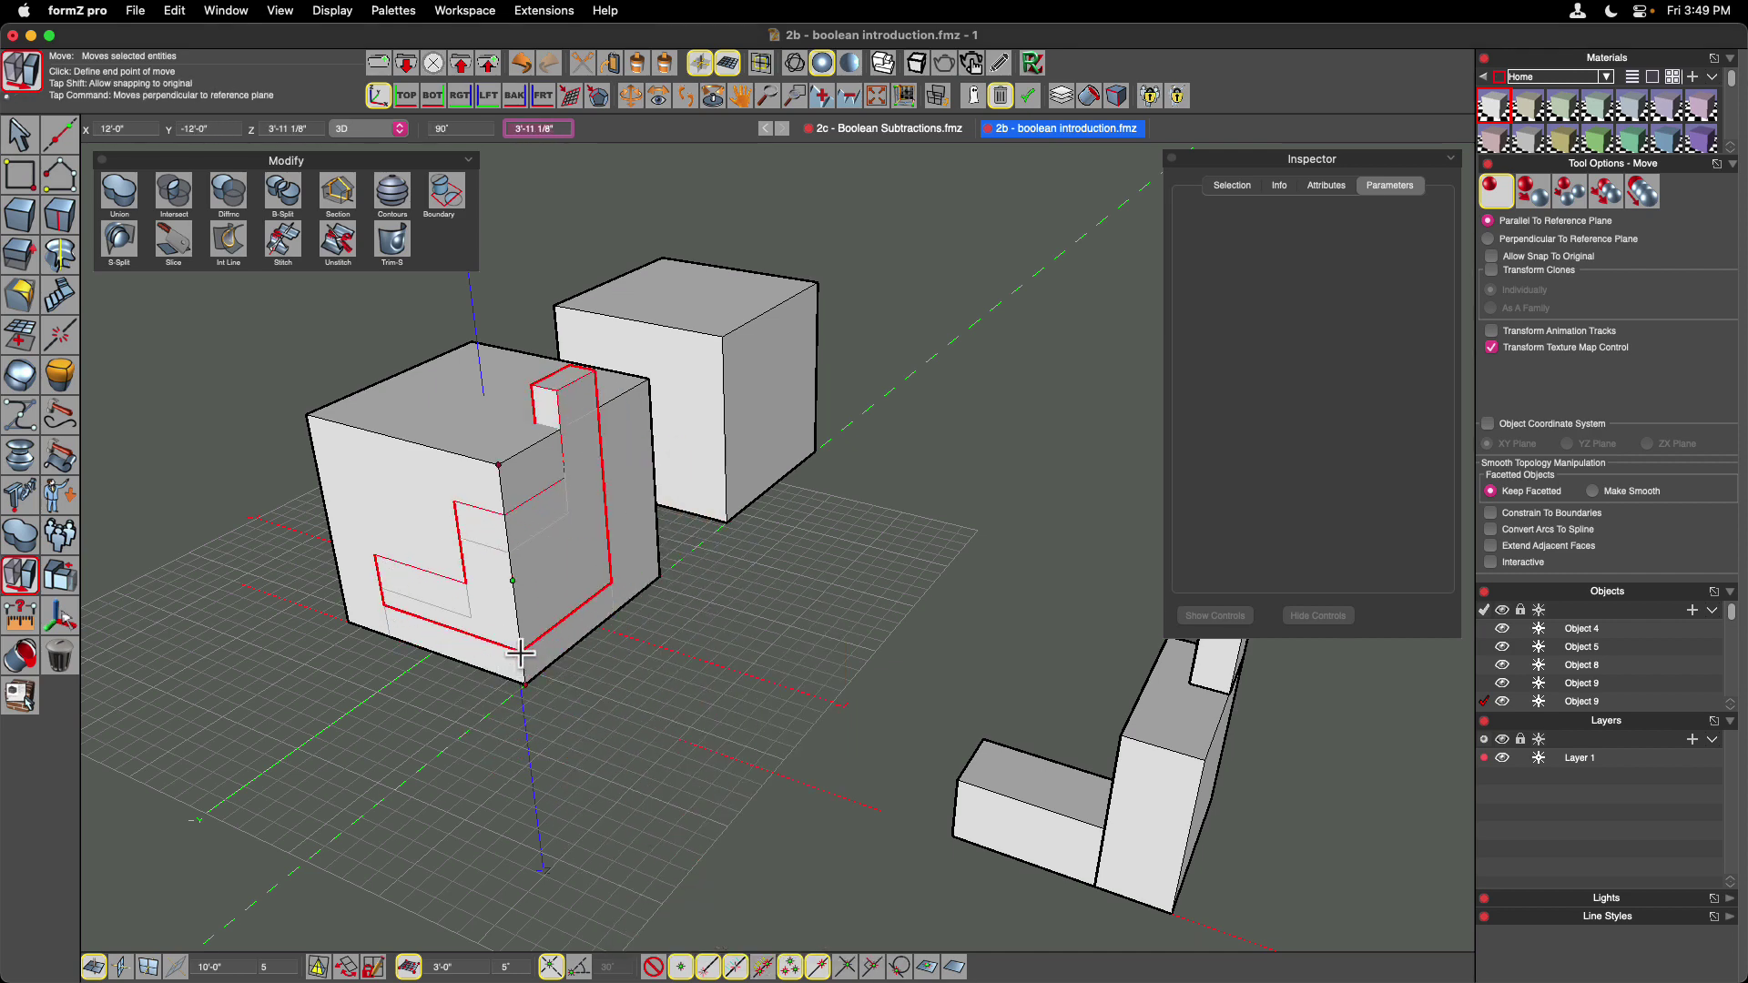
{"action": "left_click", "coordinate": [514, 665]}
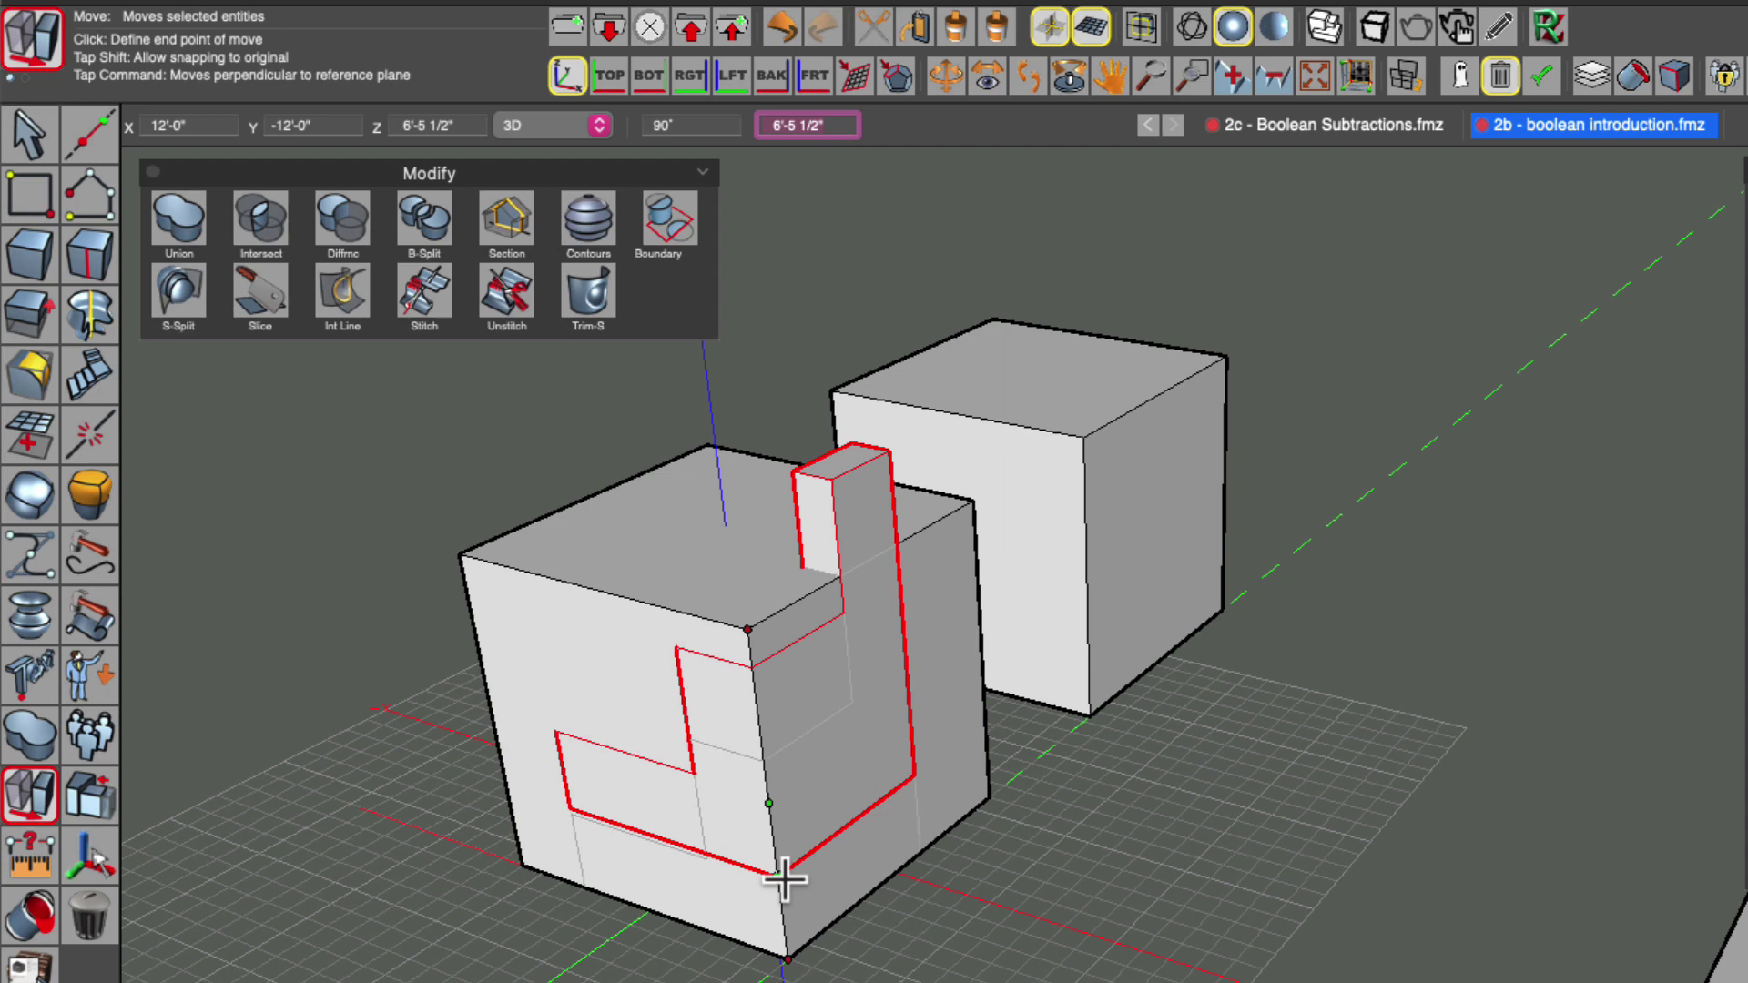
{"action": "key", "text": "super"}
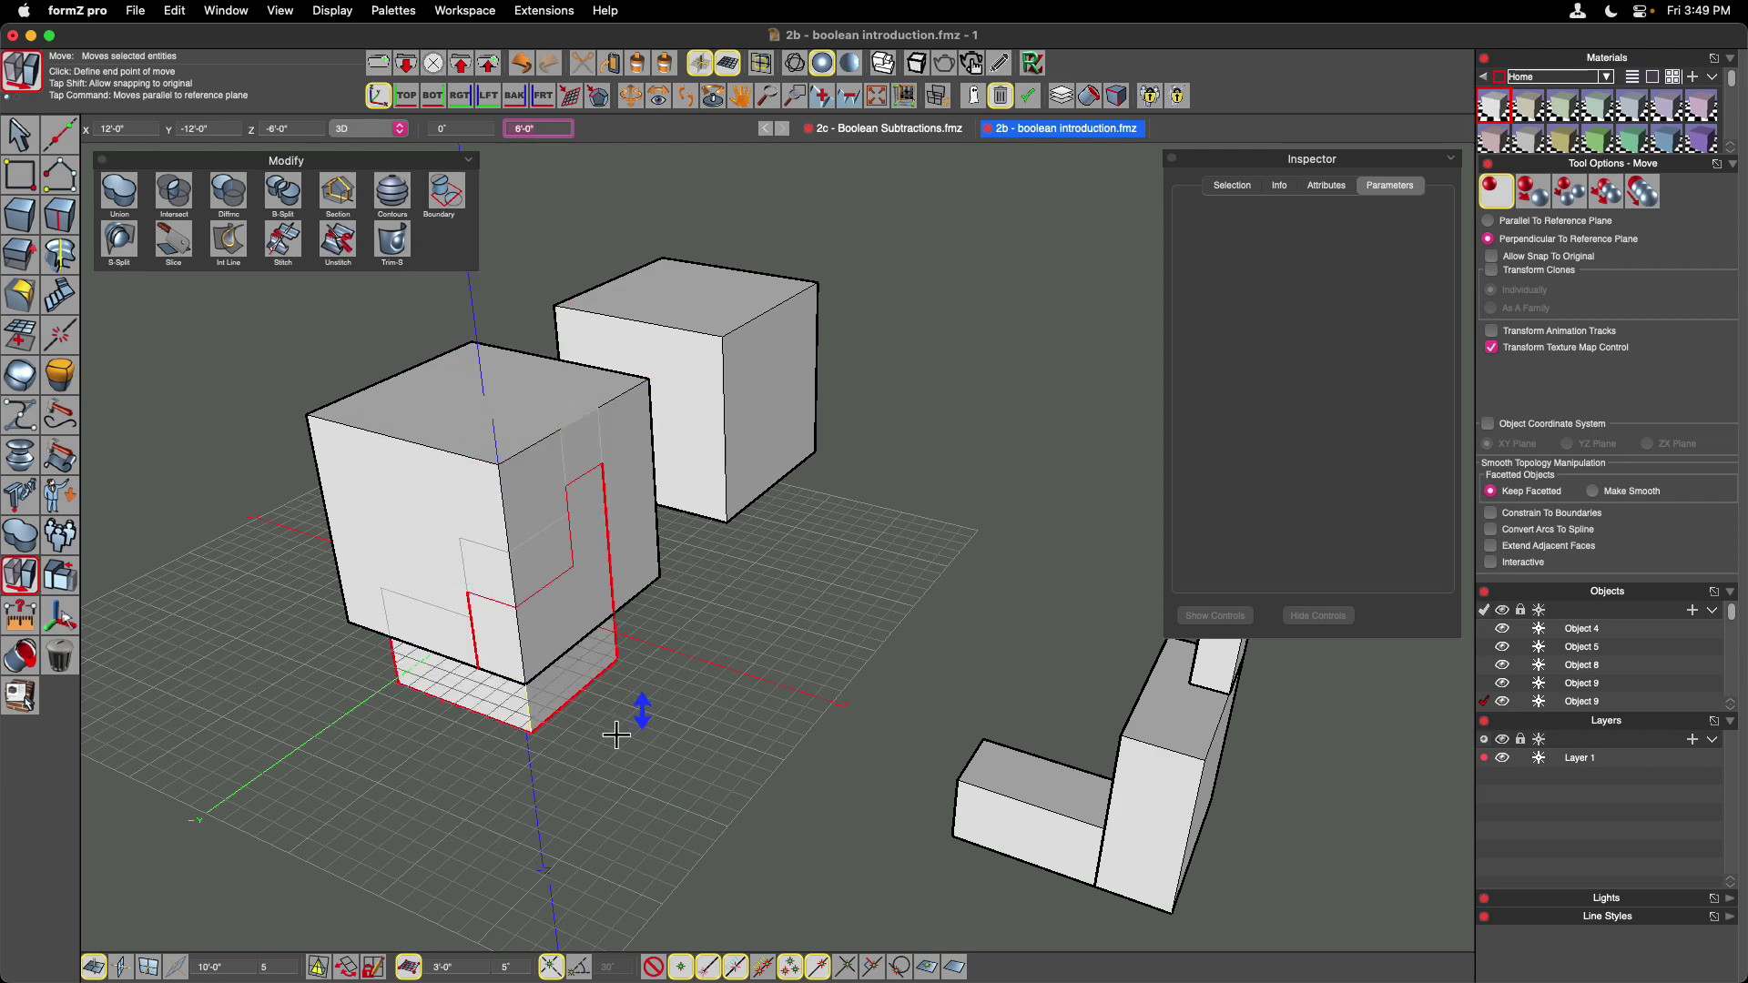
{"action": "key", "text": "super"}
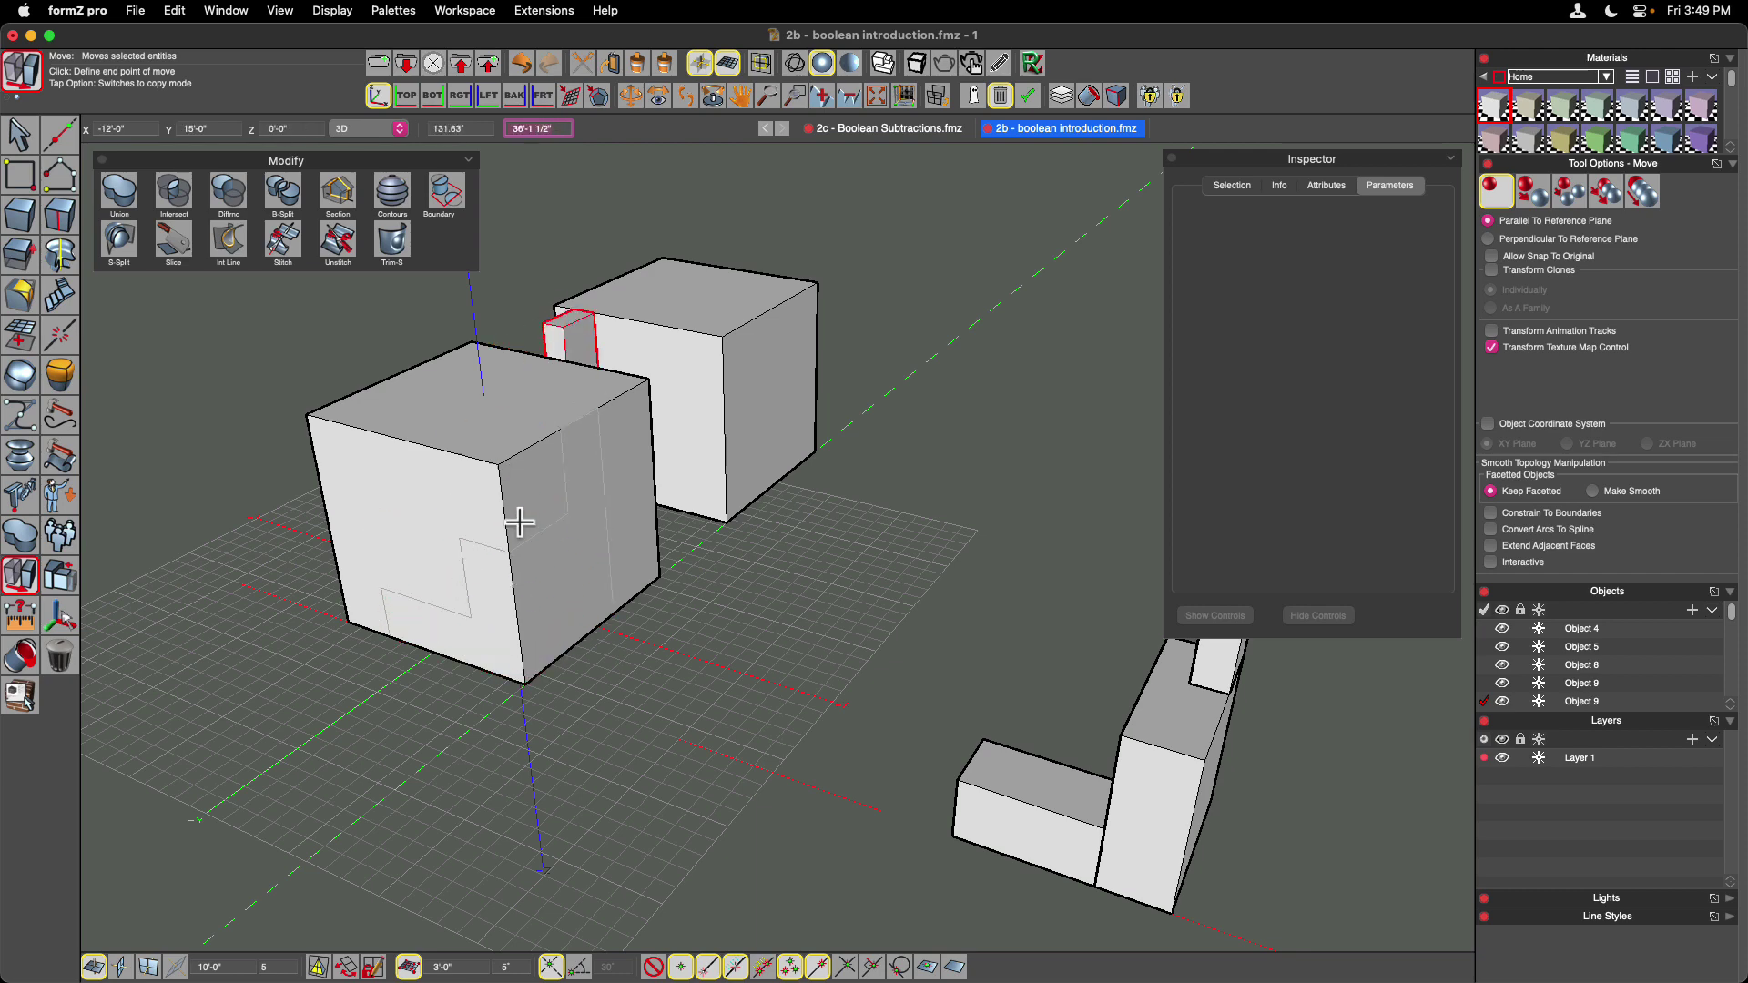
{"action": "key", "text": "super"}
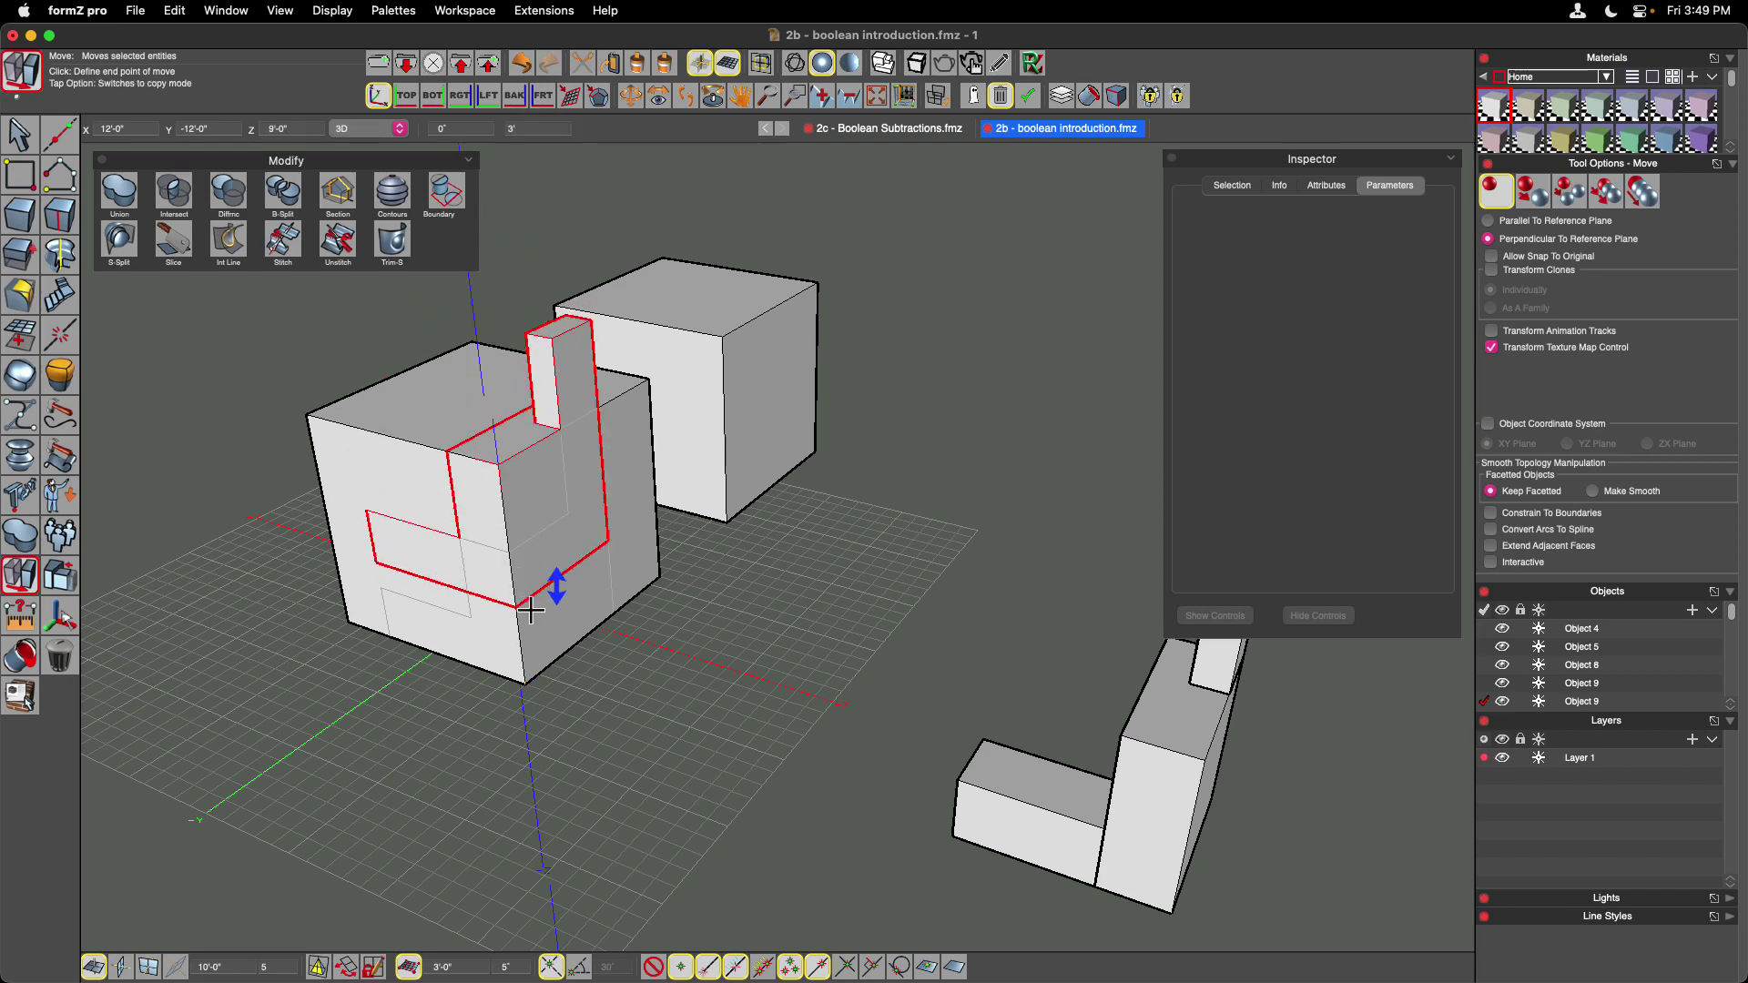
{"action": "left_click", "coordinate": [531, 611]}
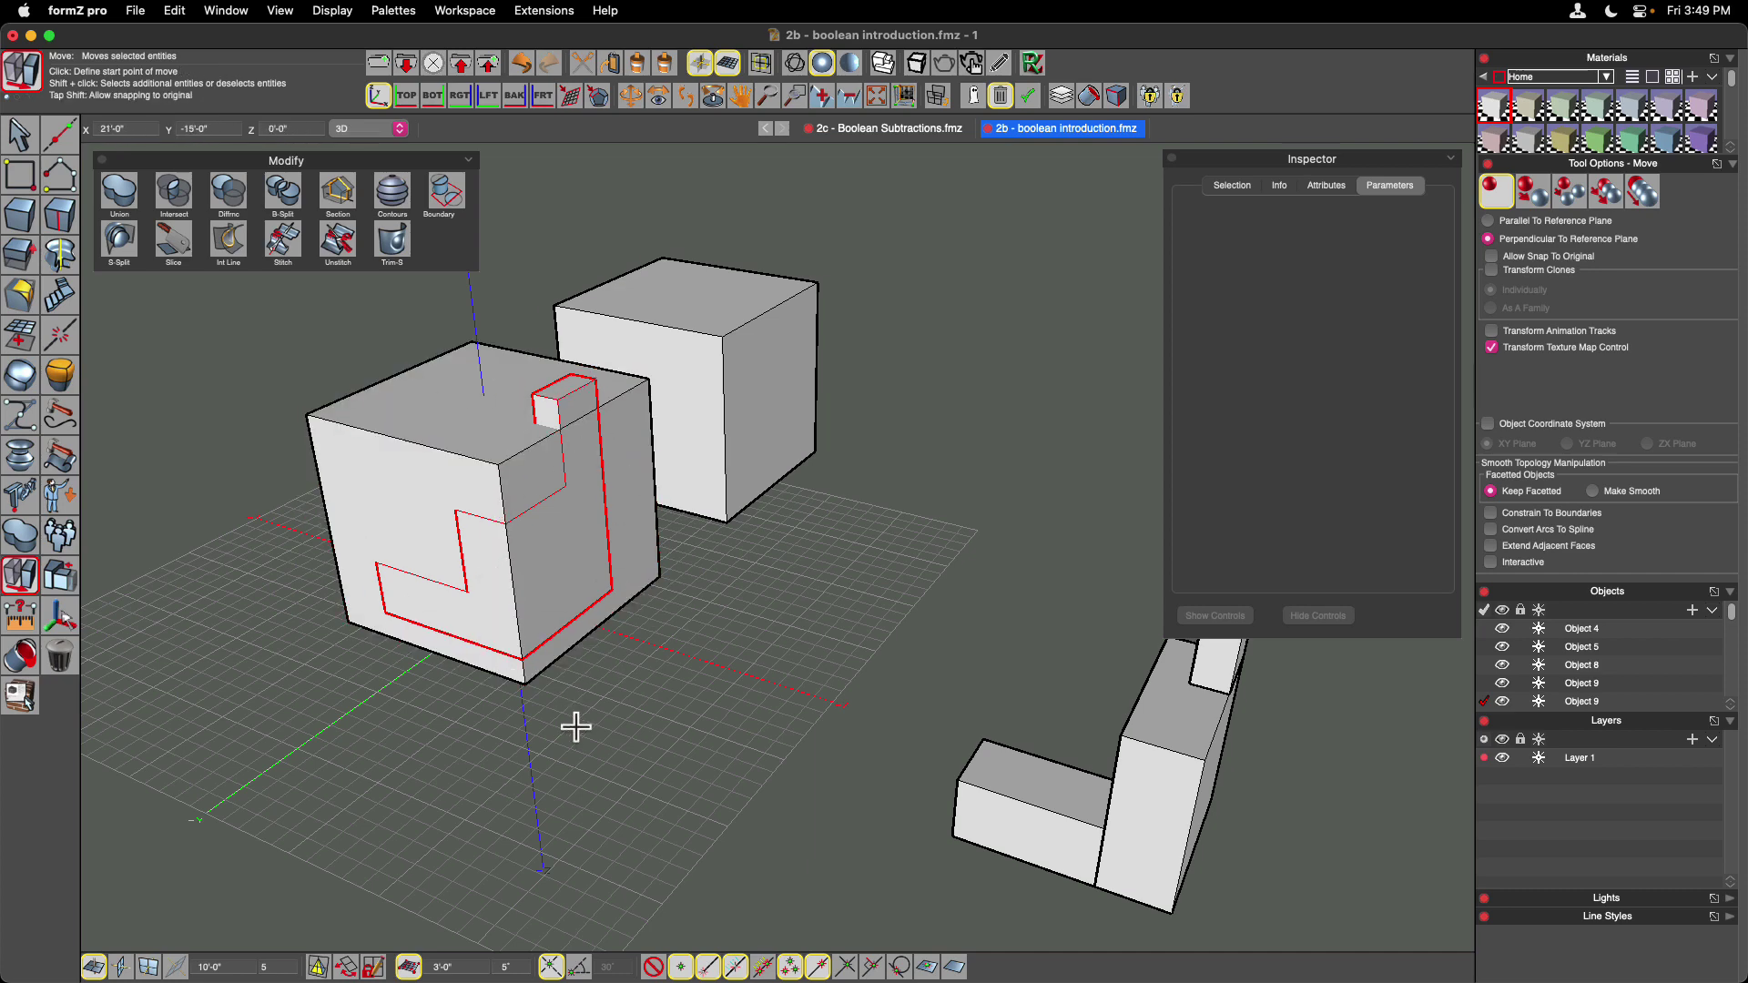
{"action": "left_click", "coordinate": [888, 129]}
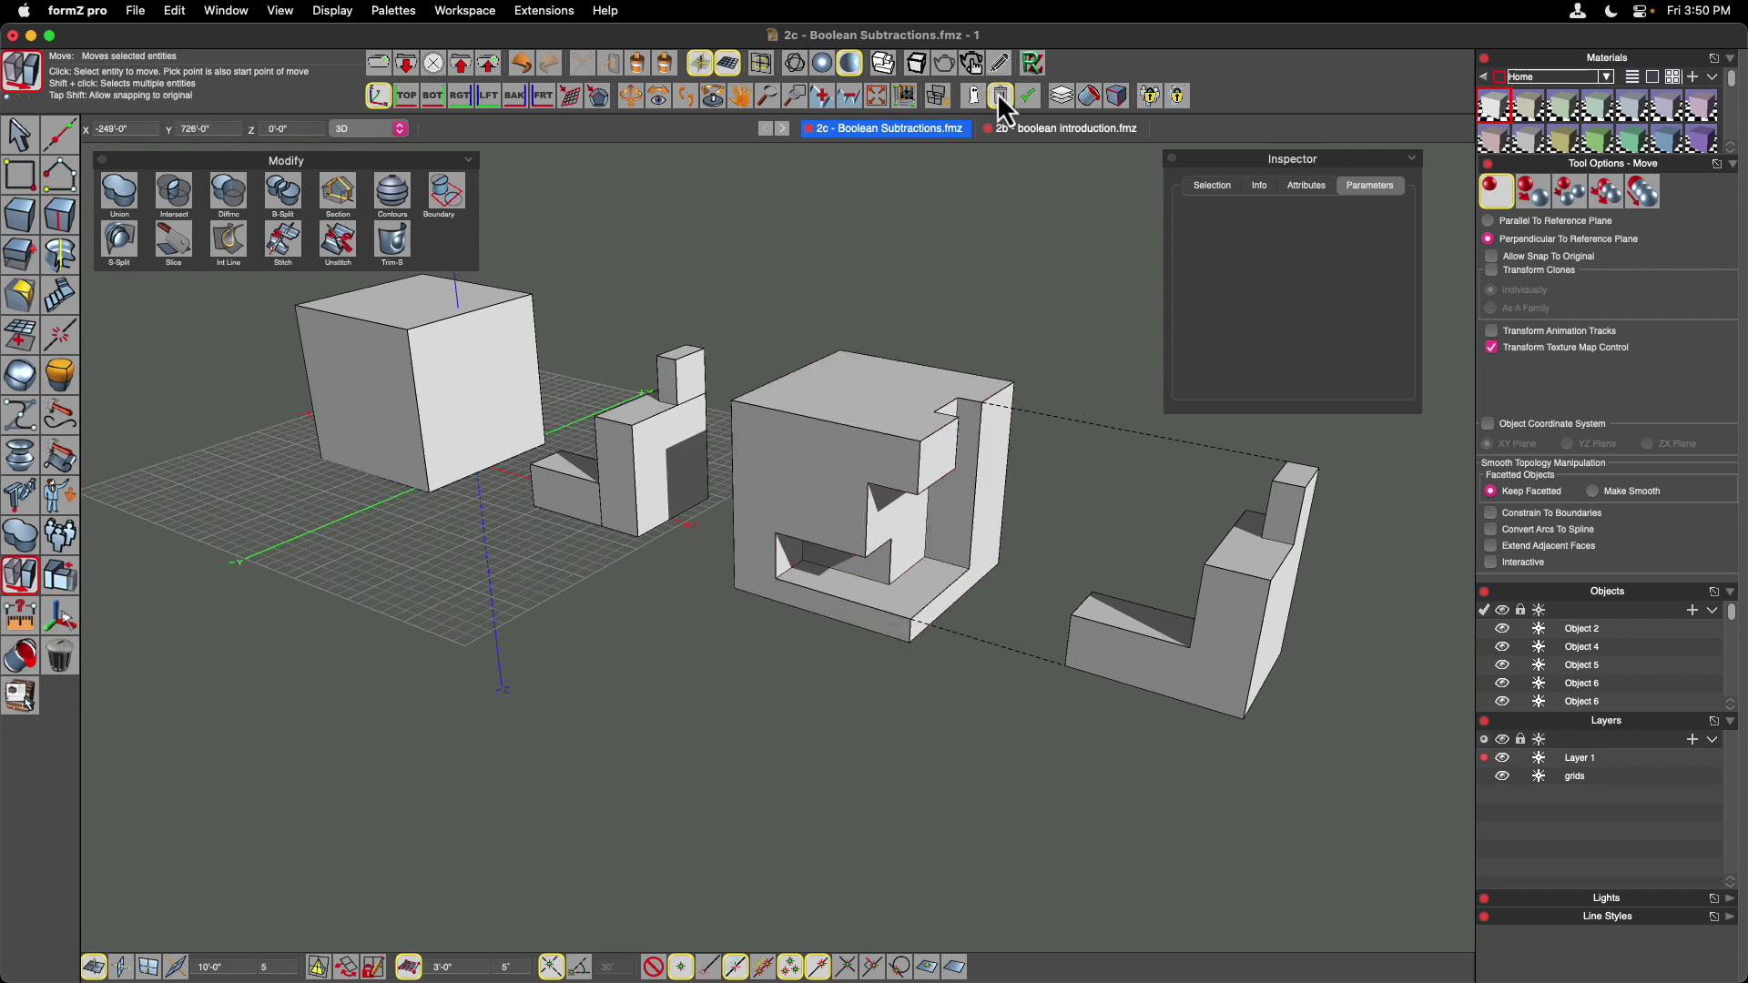
{"action": "left_click", "coordinate": [1054, 134]}
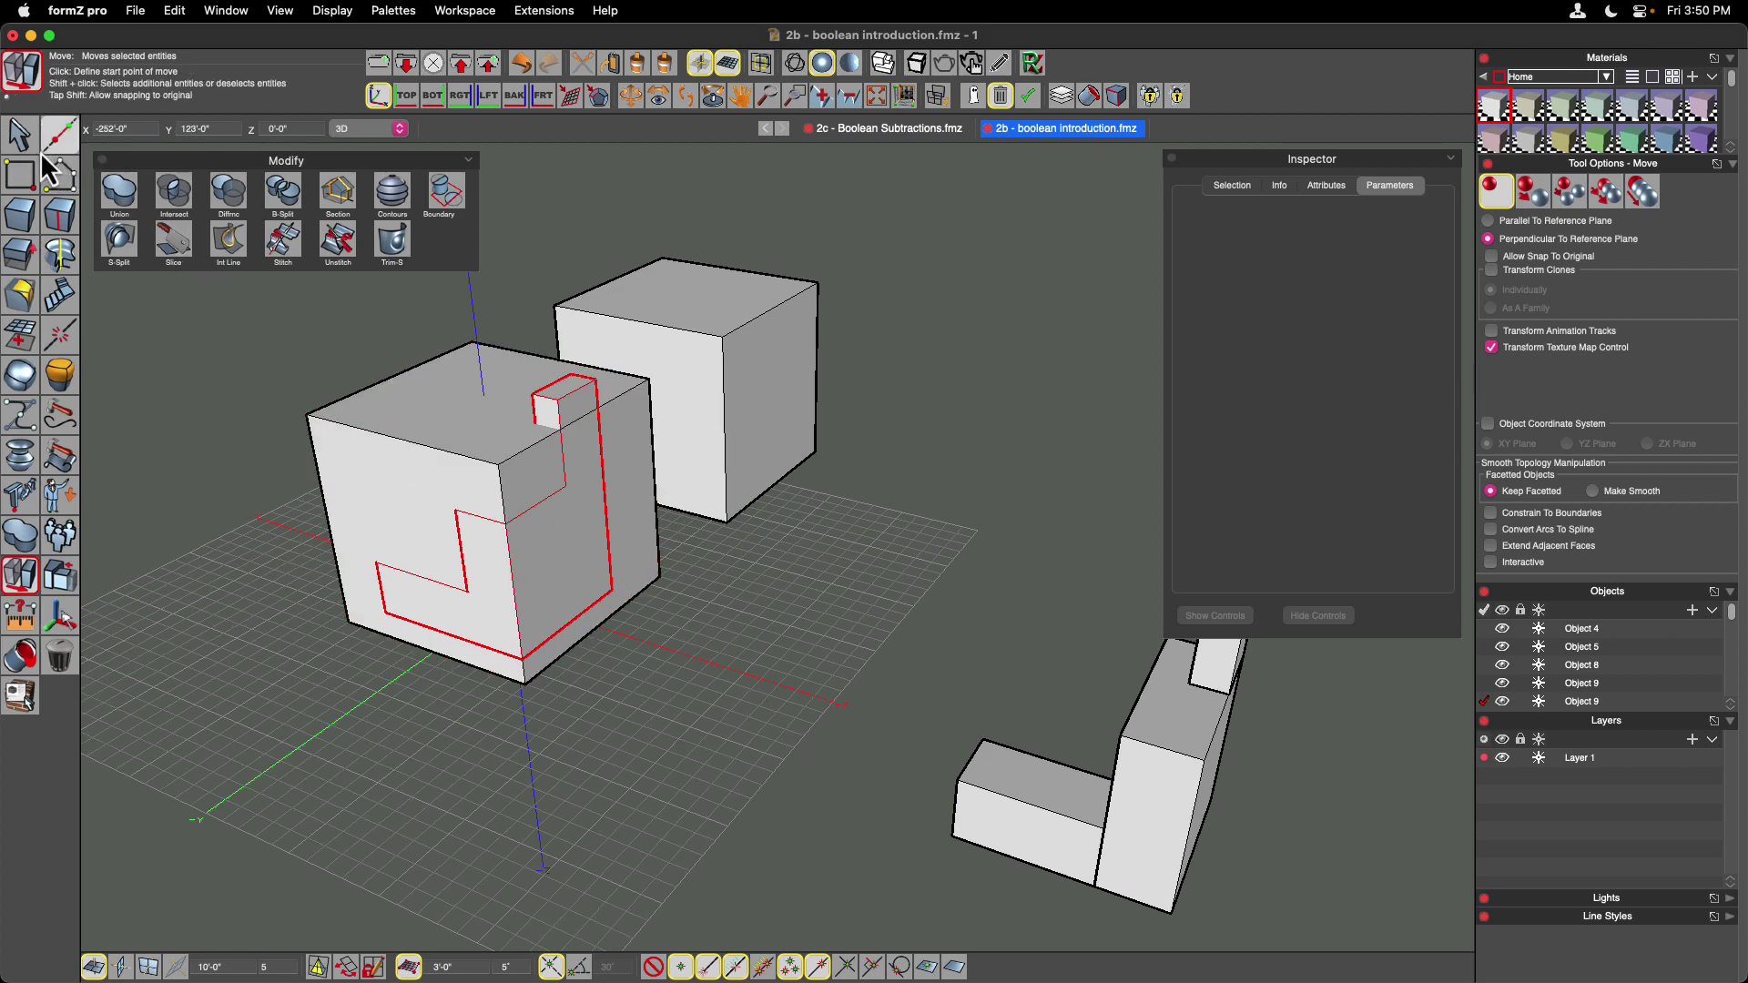
- Pick the three separate blocks of the second stepped form one by one into a single selection
{"action": "left_click", "coordinate": [18, 135]}
{"action": "scroll", "coordinate": [905, 657], "scroll_direction": "down", "scroll_amount": 3}
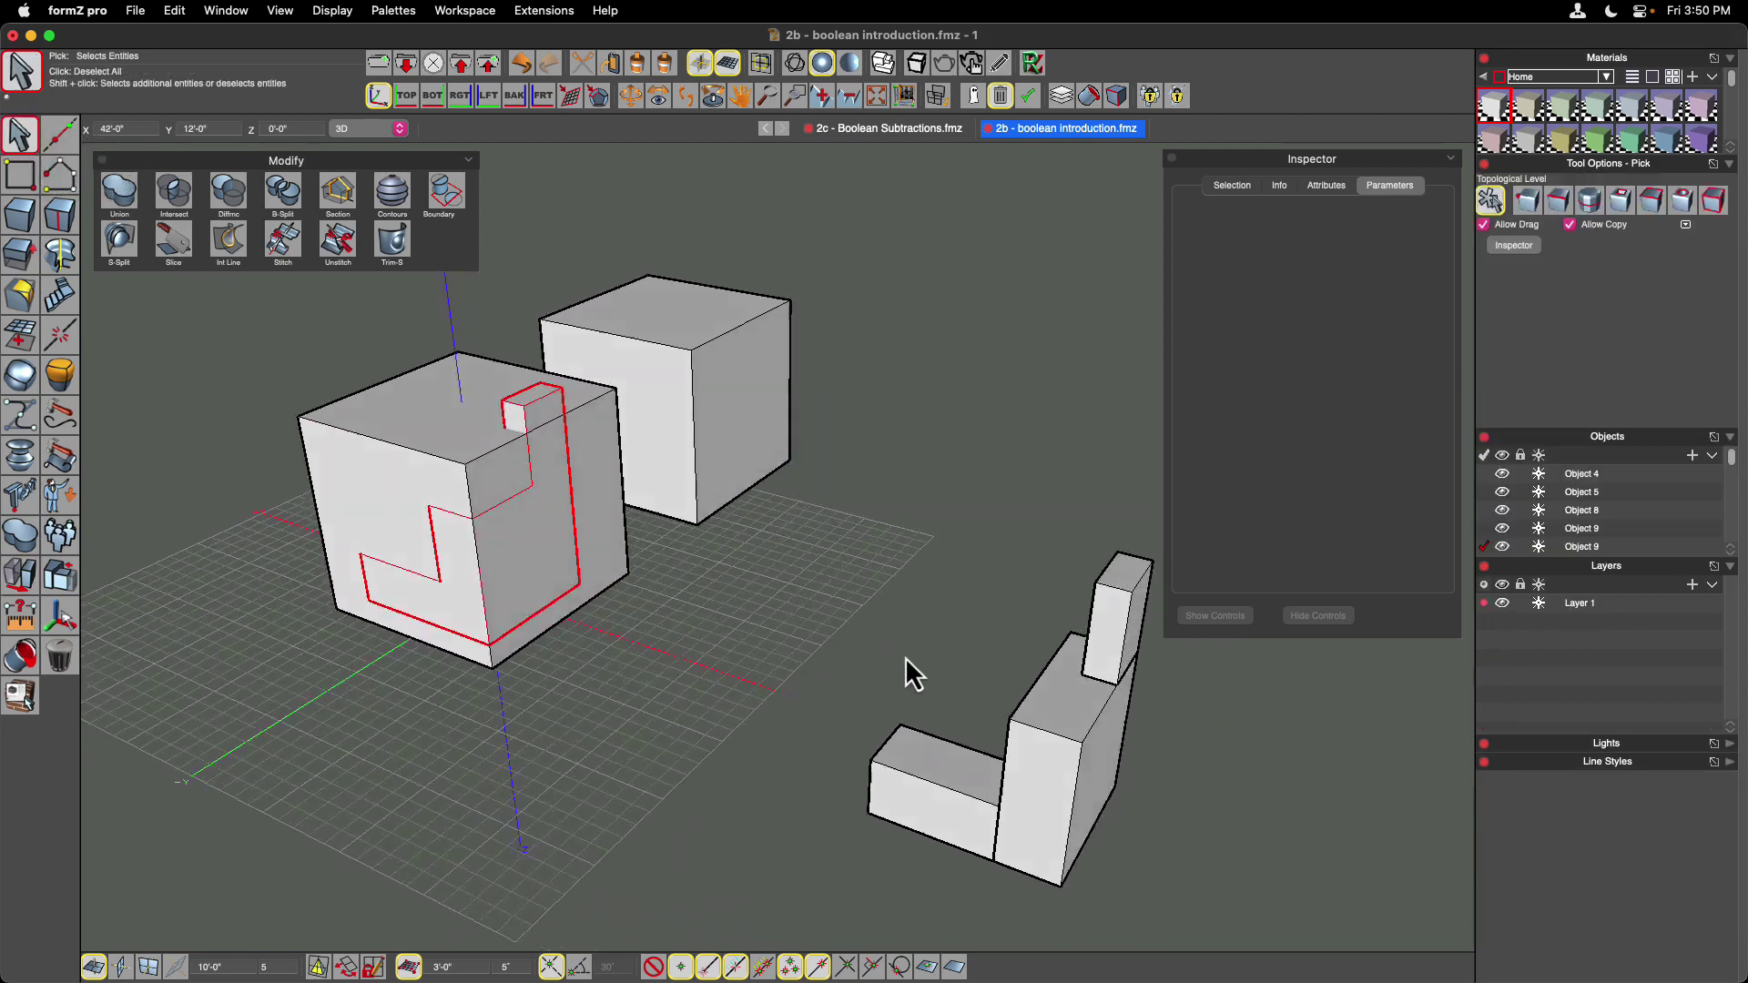
{"action": "left_click", "coordinate": [887, 596]}
{"action": "left_click_drag", "start_coordinate": [769, 518], "coordinate": [1124, 927]}
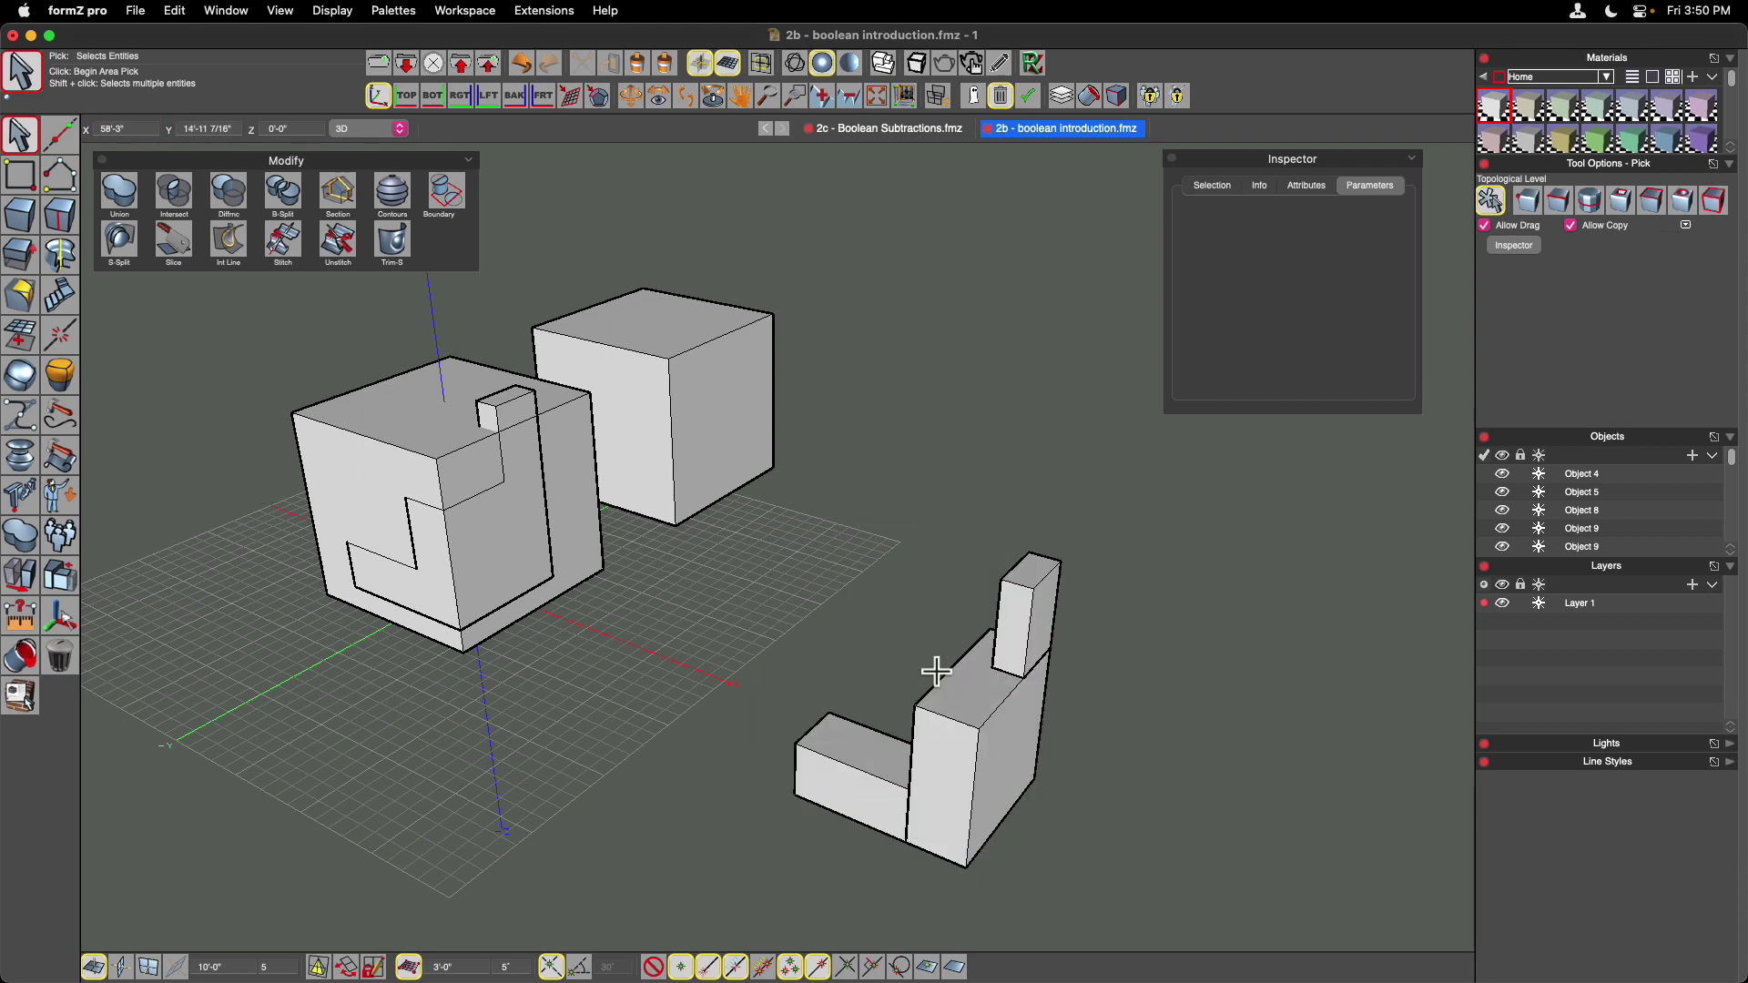
{"action": "left_click", "coordinate": [853, 782]}
{"action": "left_click", "coordinate": [988, 773], "text": "shift"}
{"action": "left_click", "coordinate": [1047, 600], "text": "shift"}
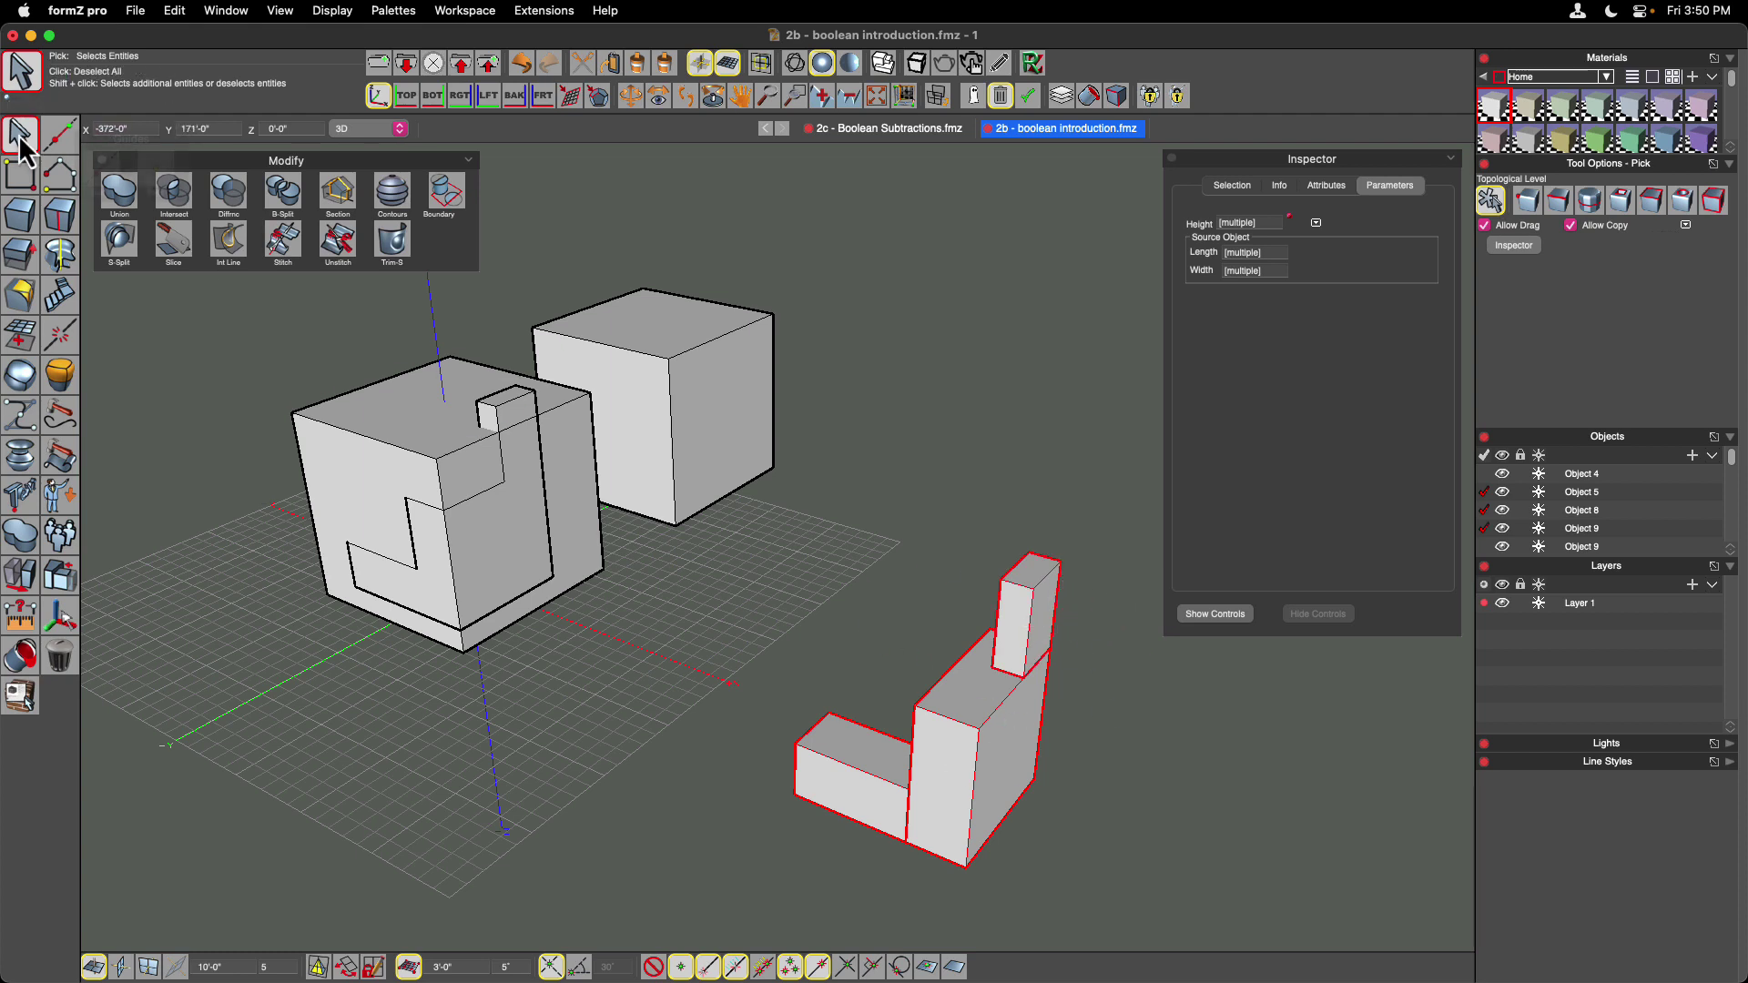
- Area-select all three separate blocks together by enclosing them completely, and clear the selection
{"action": "left_click", "coordinate": [841, 539]}
{"action": "left_click_drag", "start_coordinate": [755, 496], "coordinate": [1201, 915]}
{"action": "left_click", "coordinate": [1185, 867]}
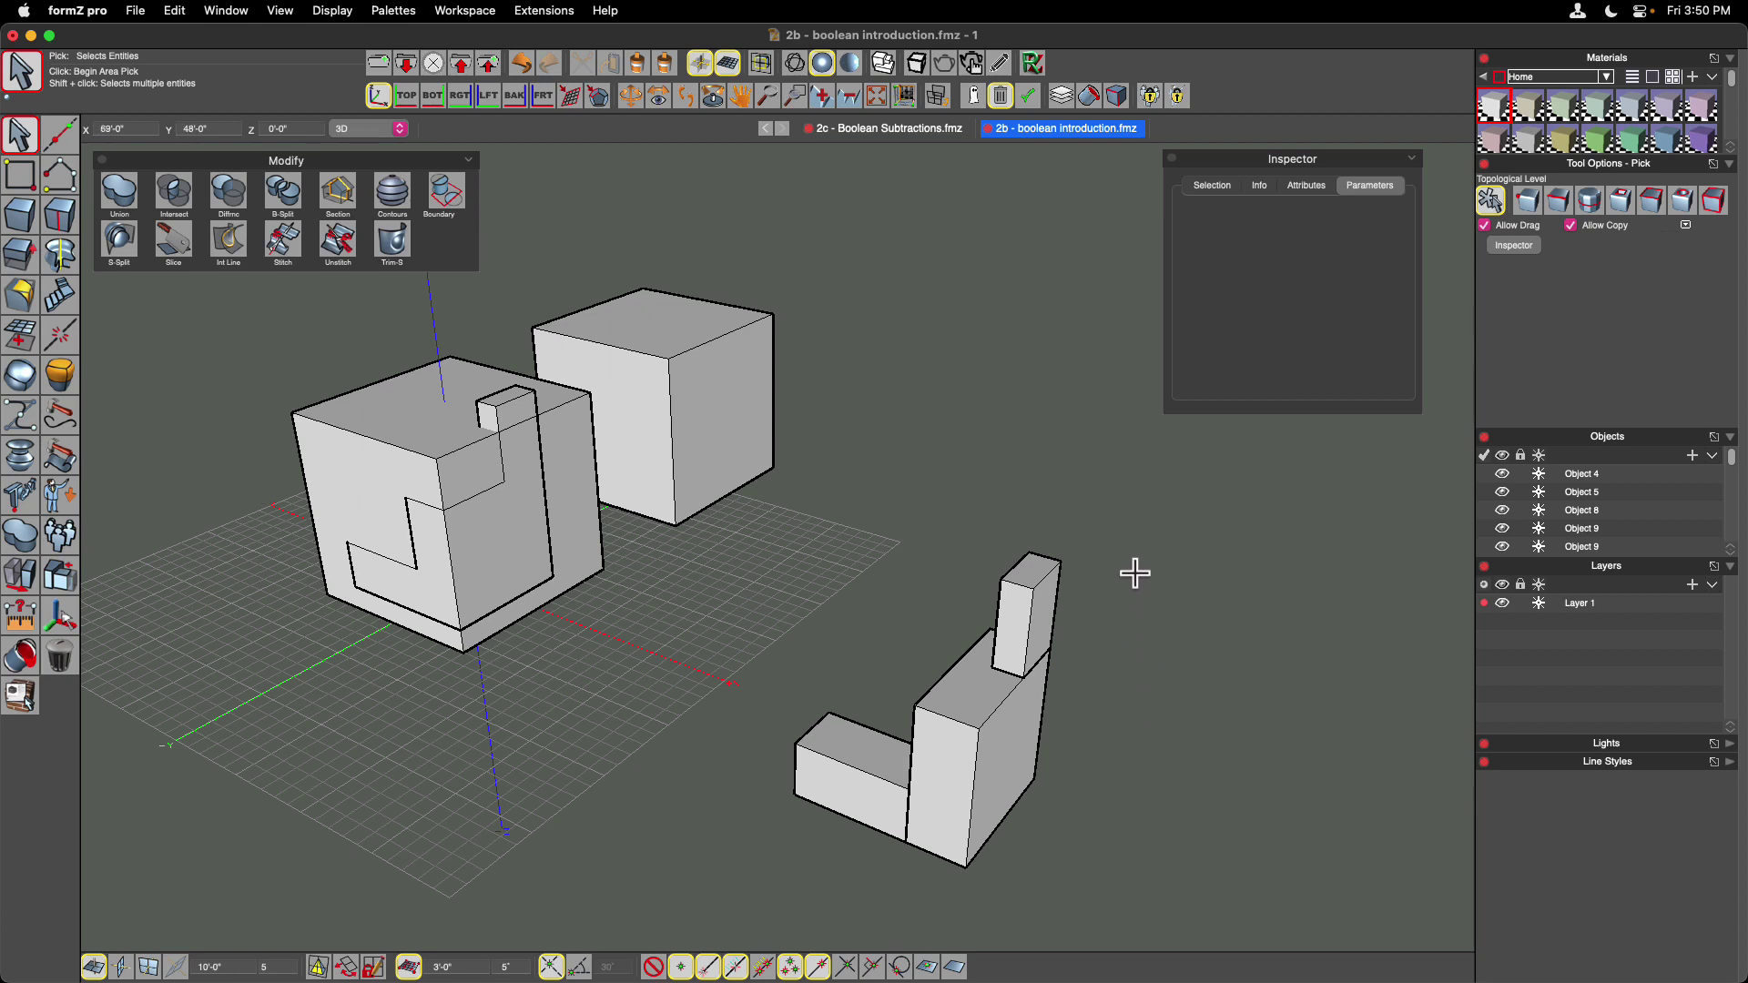
{"action": "left_click_drag", "start_coordinate": [1133, 550], "coordinate": [942, 601]}
{"action": "left_click", "coordinate": [768, 584]}
{"action": "left_click_drag", "start_coordinate": [717, 531], "coordinate": [1193, 901]}
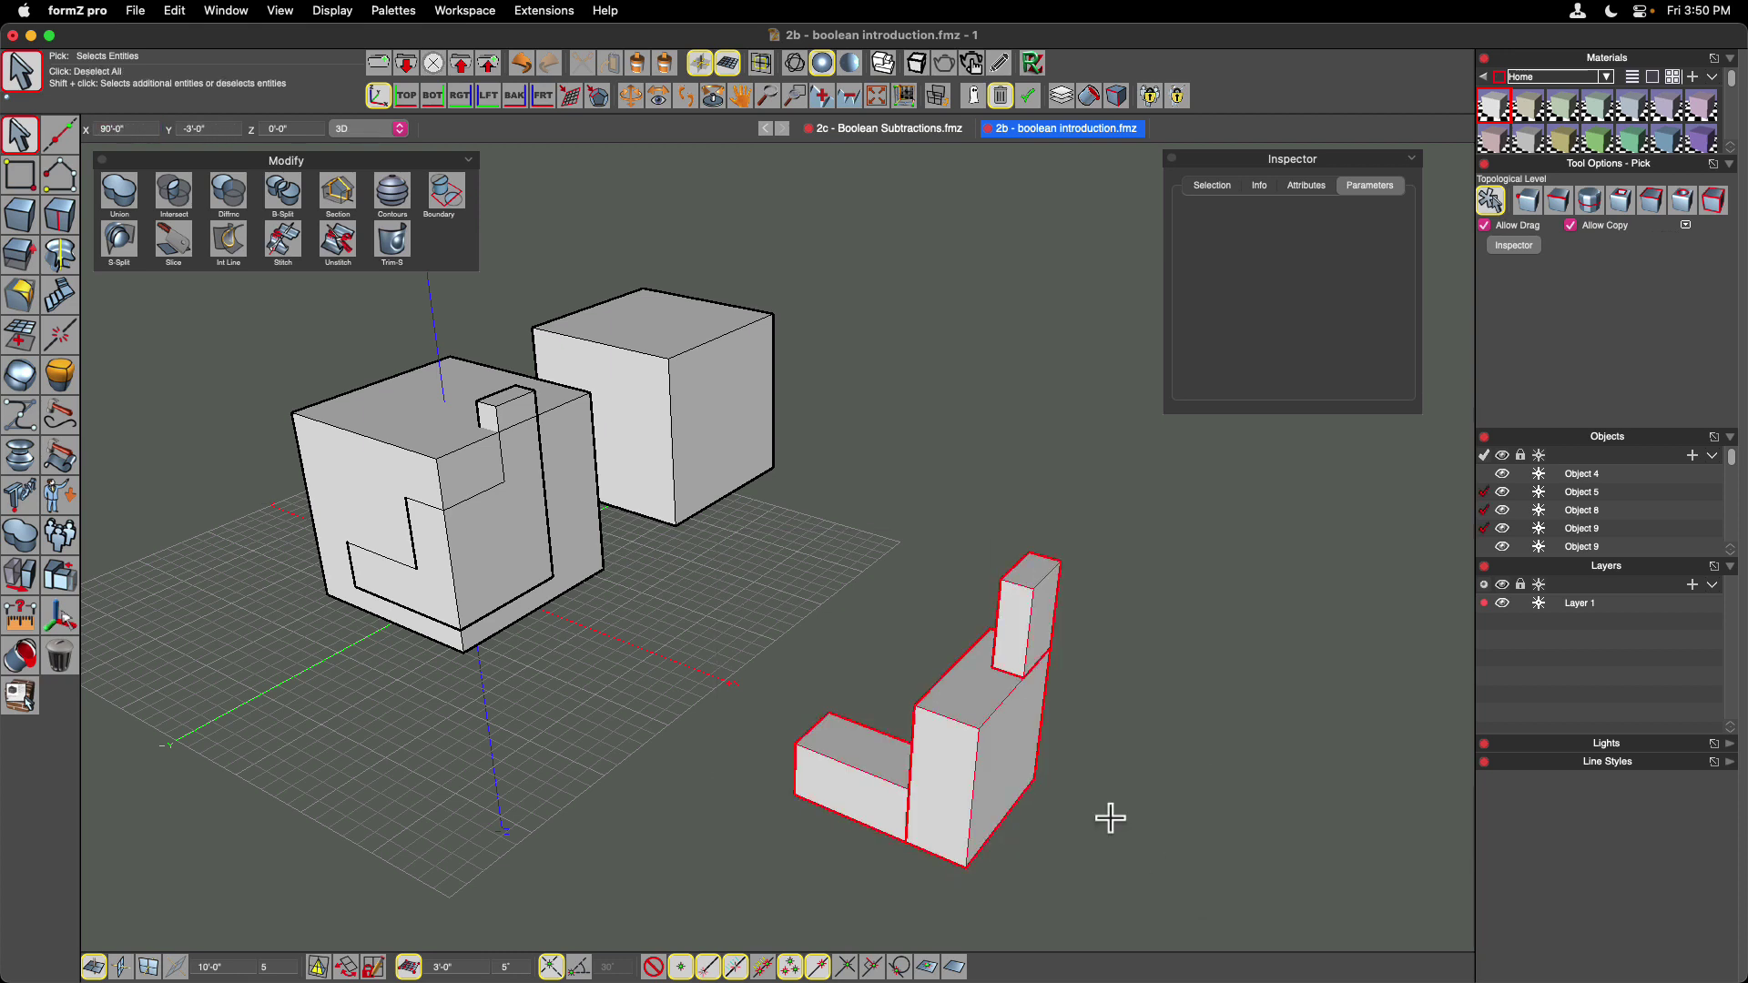
{"action": "left_click", "coordinate": [872, 603]}
- Try area selections that cover only part of the three-block form, and clear the selection
{"action": "left_click_drag", "start_coordinate": [865, 598], "coordinate": [951, 603]}
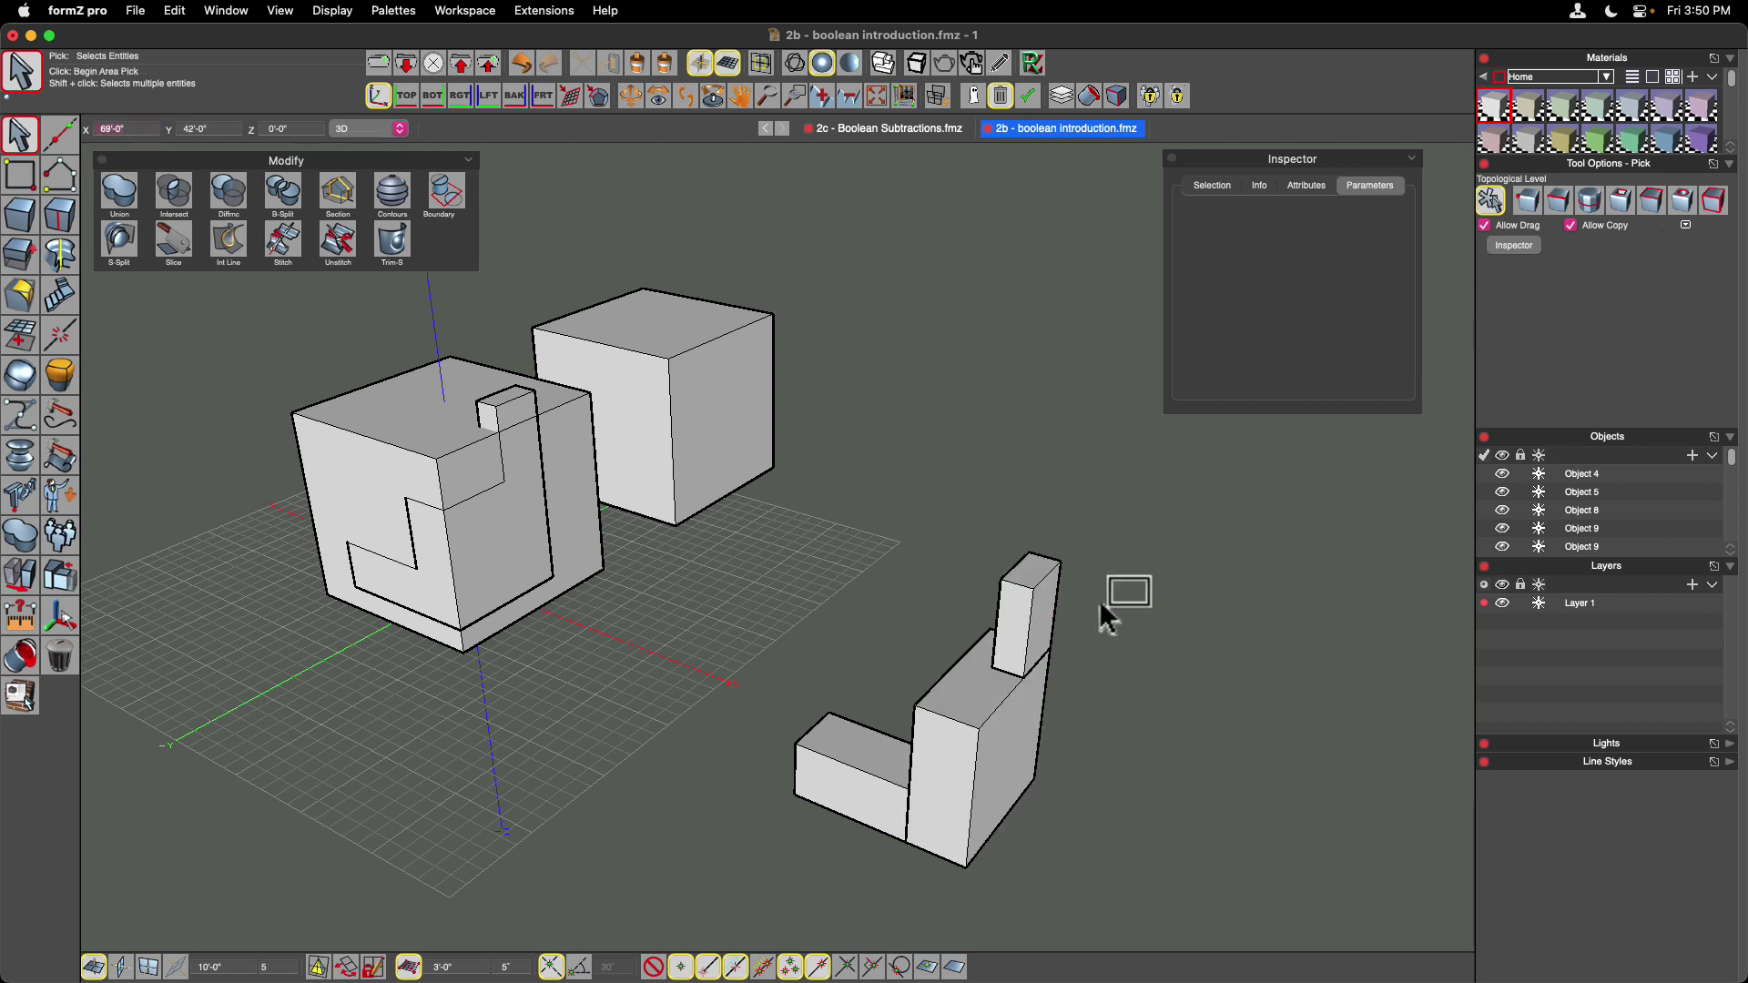
{"action": "left_click_drag", "start_coordinate": [1111, 592], "coordinate": [853, 752]}
{"action": "left_click_drag", "start_coordinate": [868, 728], "coordinate": [928, 584]}
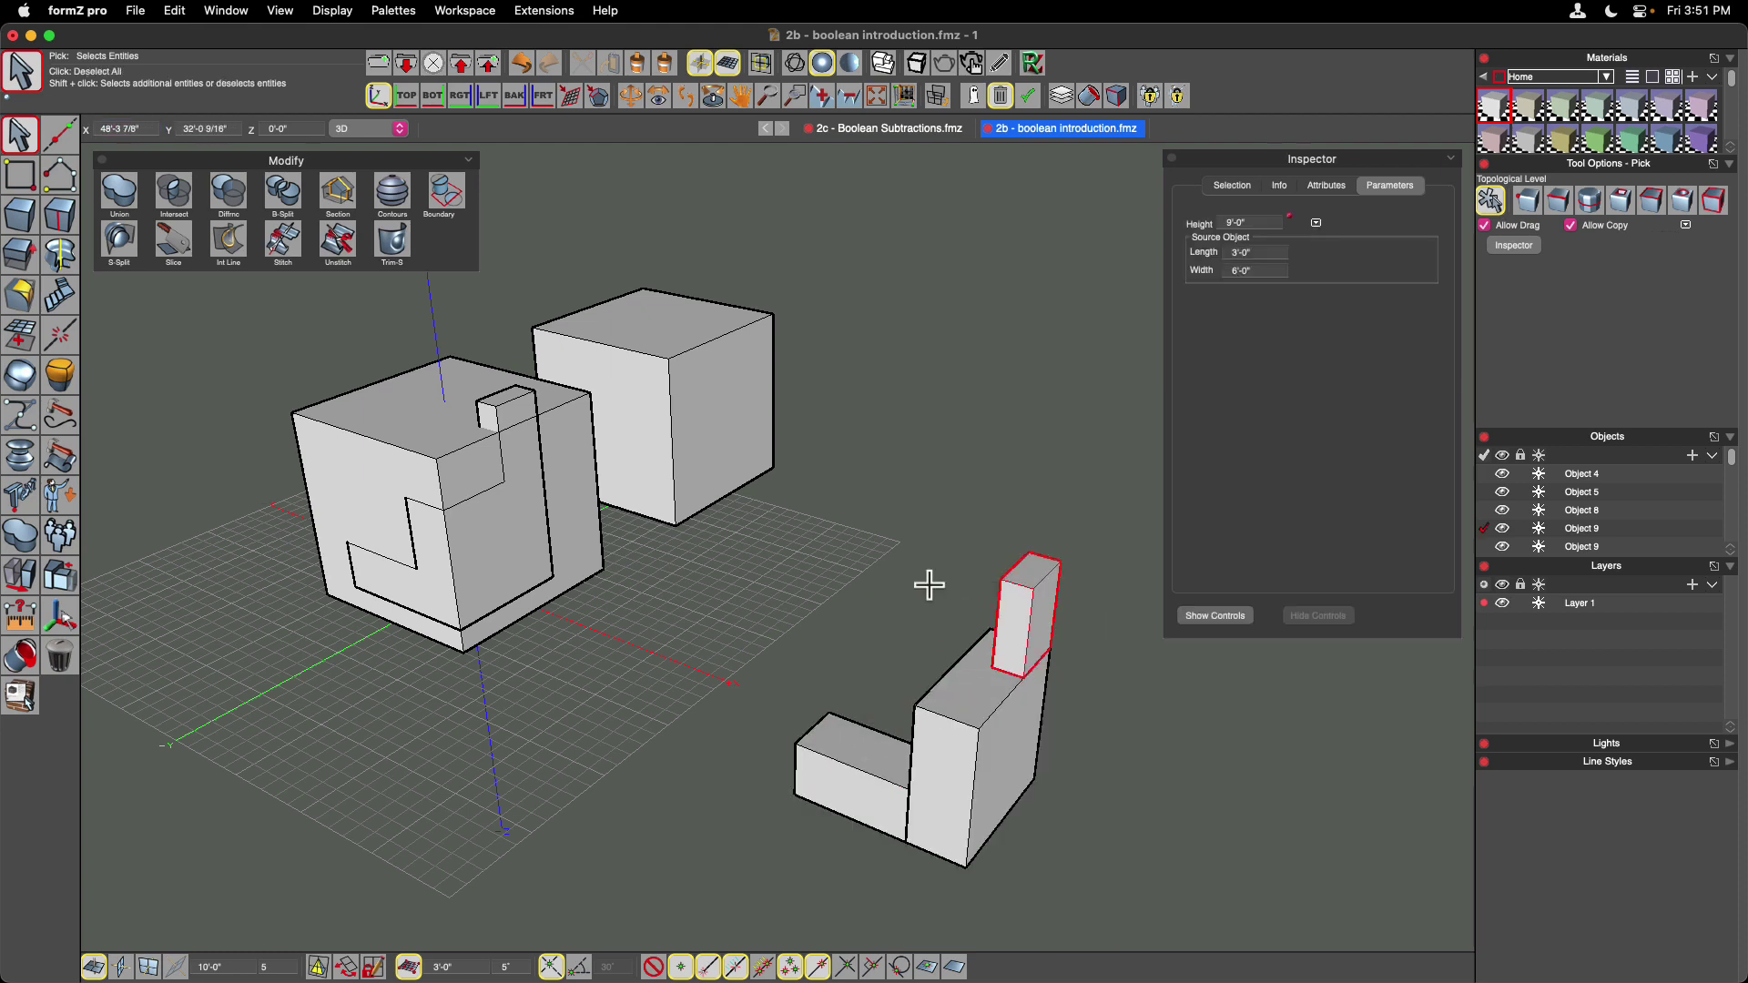
{"action": "left_click", "coordinate": [1041, 539]}
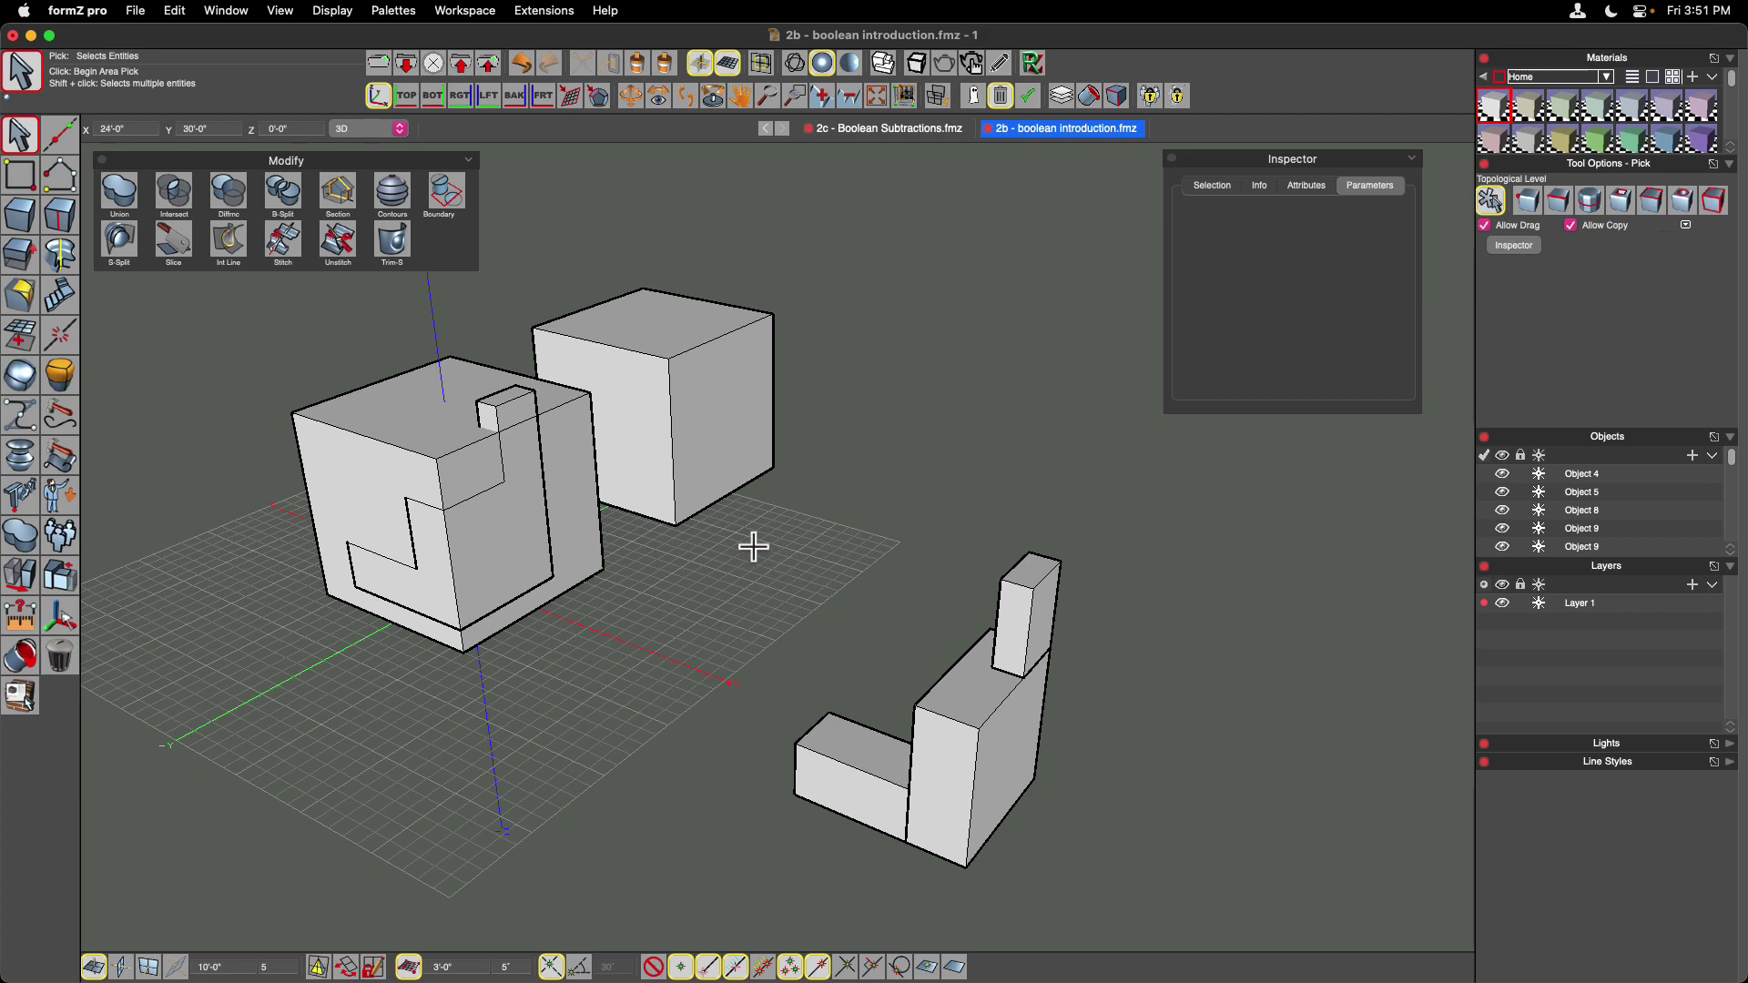
- Select all three separate blocks and move them parallel to the reference plane from their front bottom corner to the rear cube's front bottom corner
{"action": "left_click_drag", "start_coordinate": [752, 535], "coordinate": [1143, 919]}
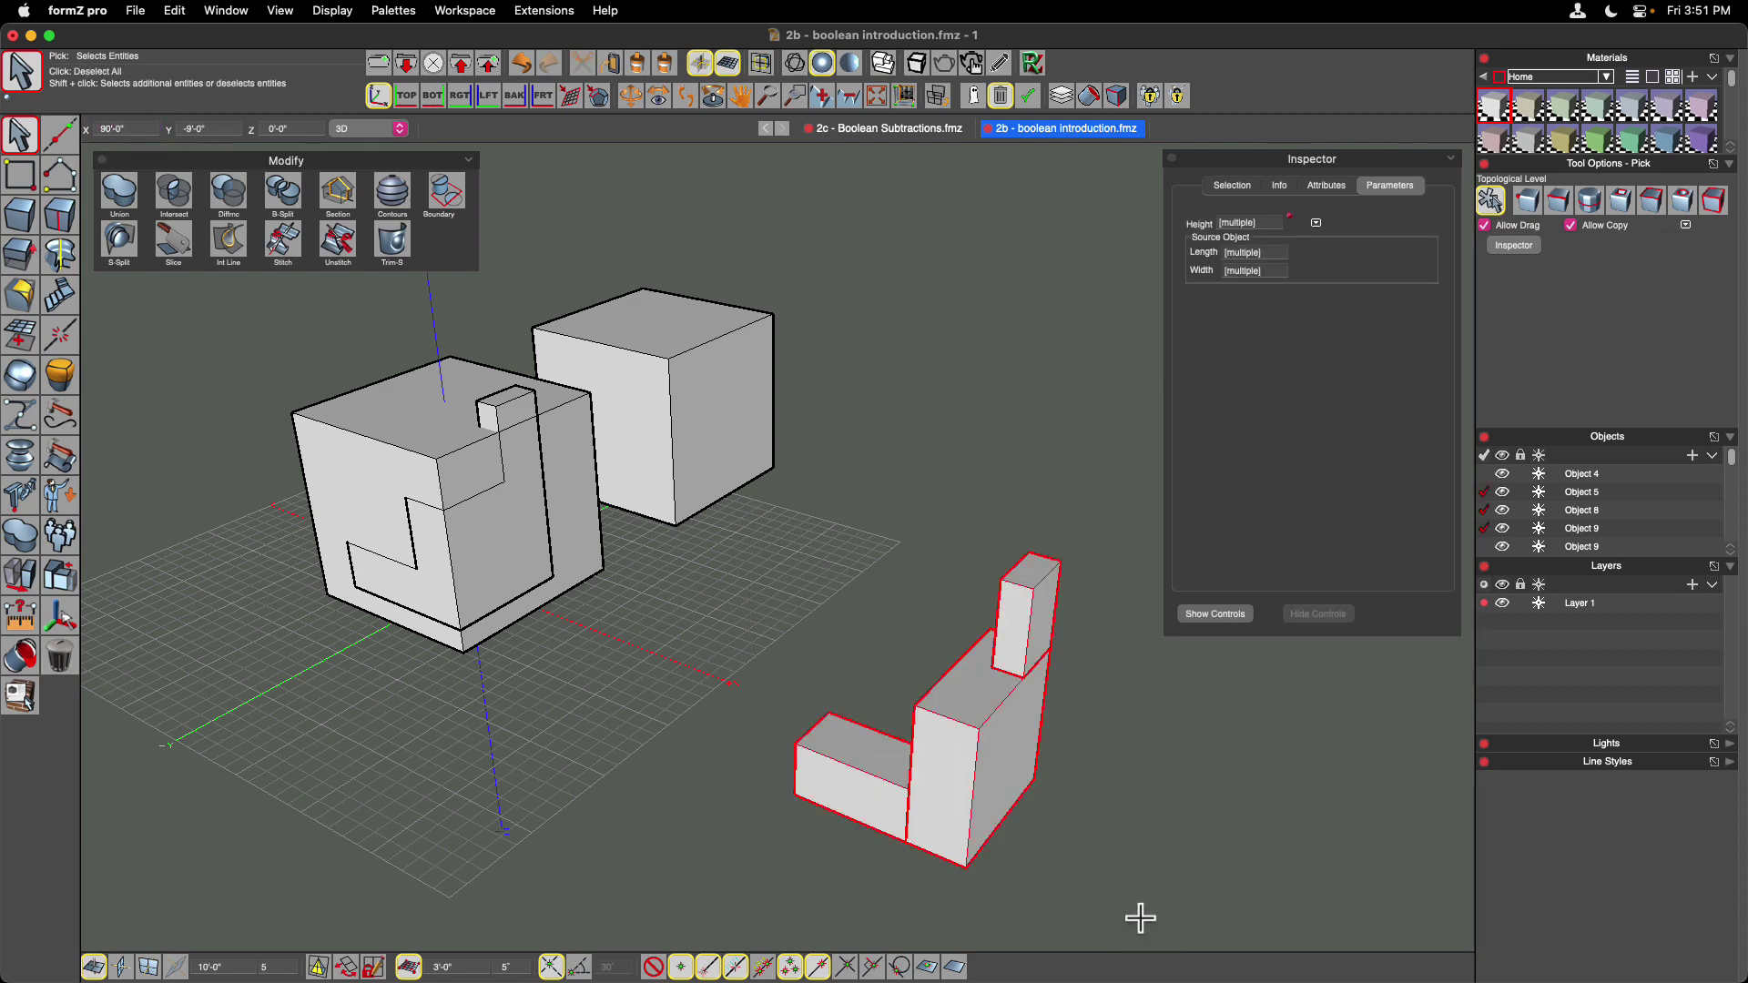
{"action": "right_click", "coordinate": [854, 614]}
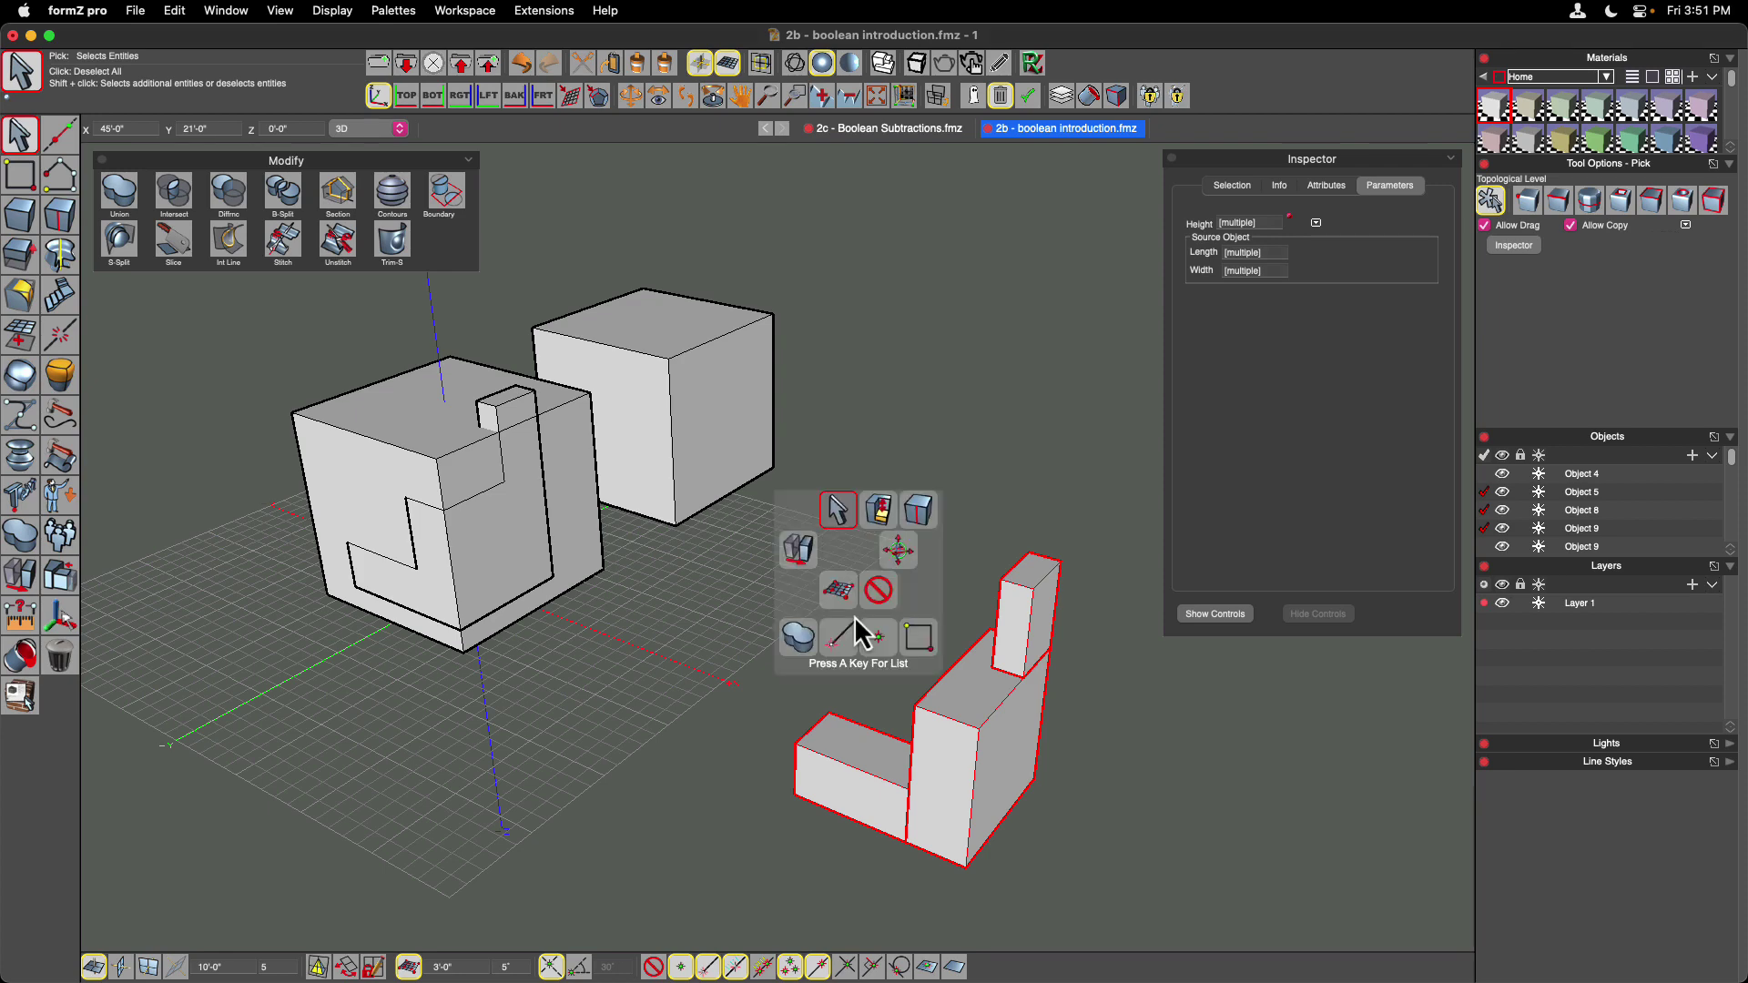
{"action": "type", "text": "m"}
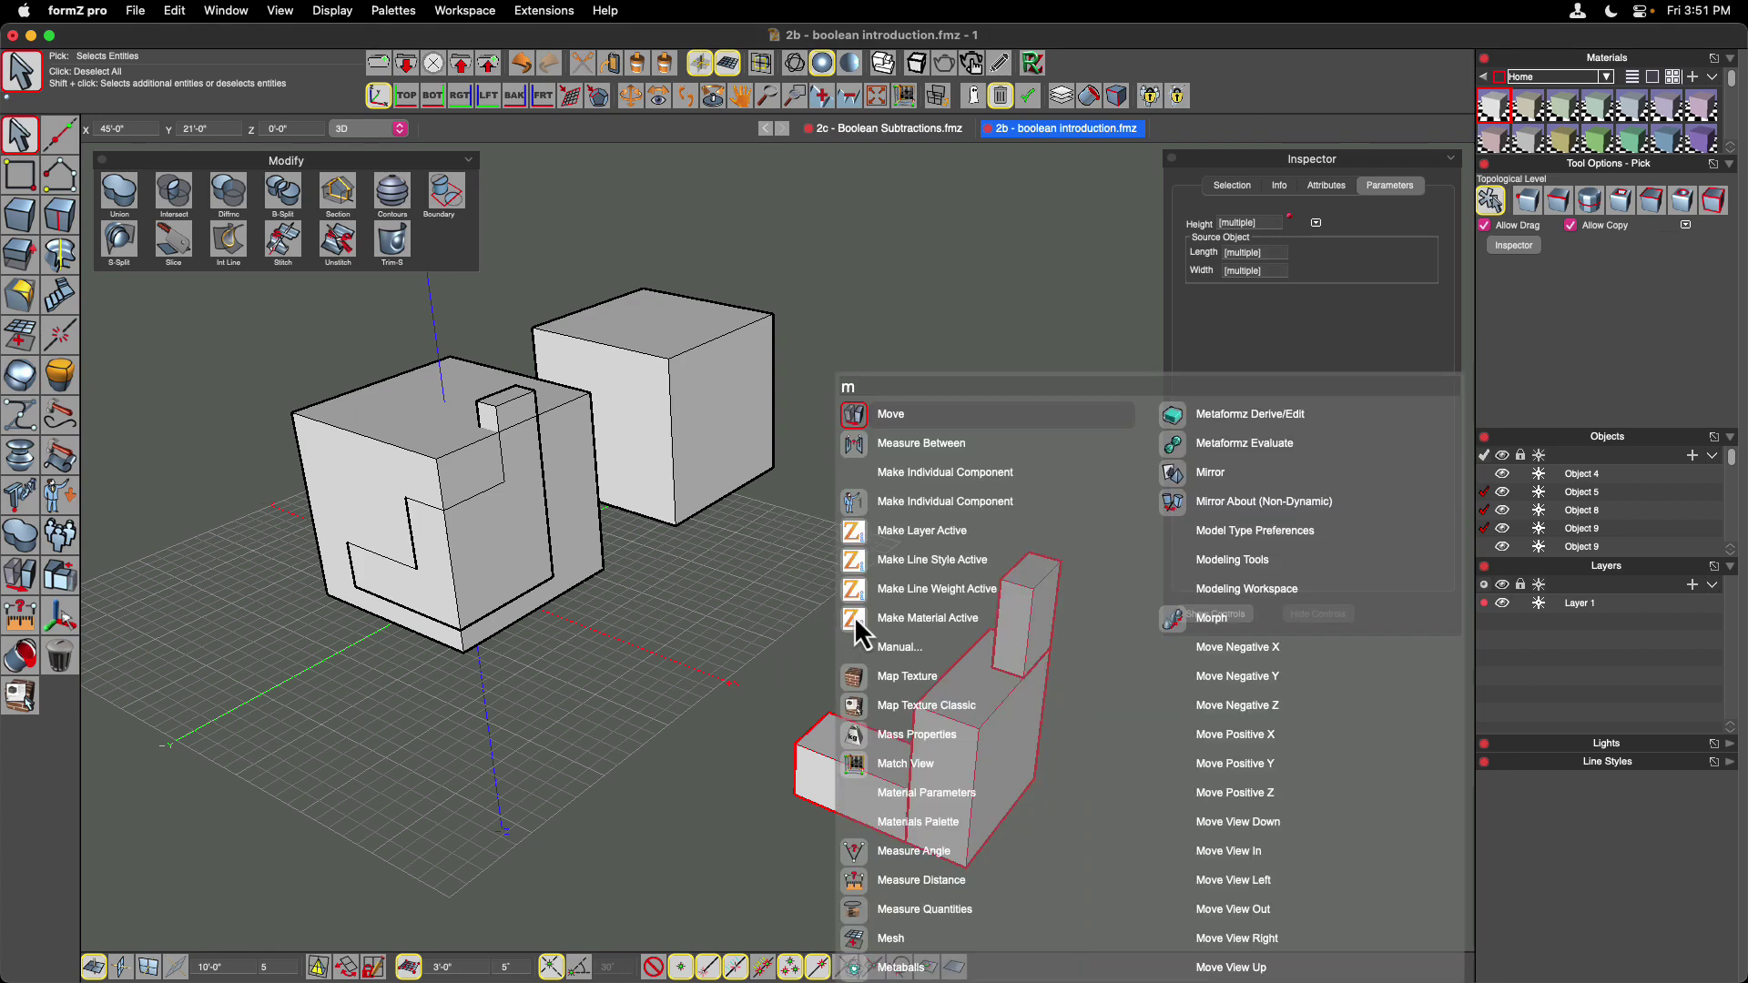
{"action": "left_click", "coordinate": [914, 416]}
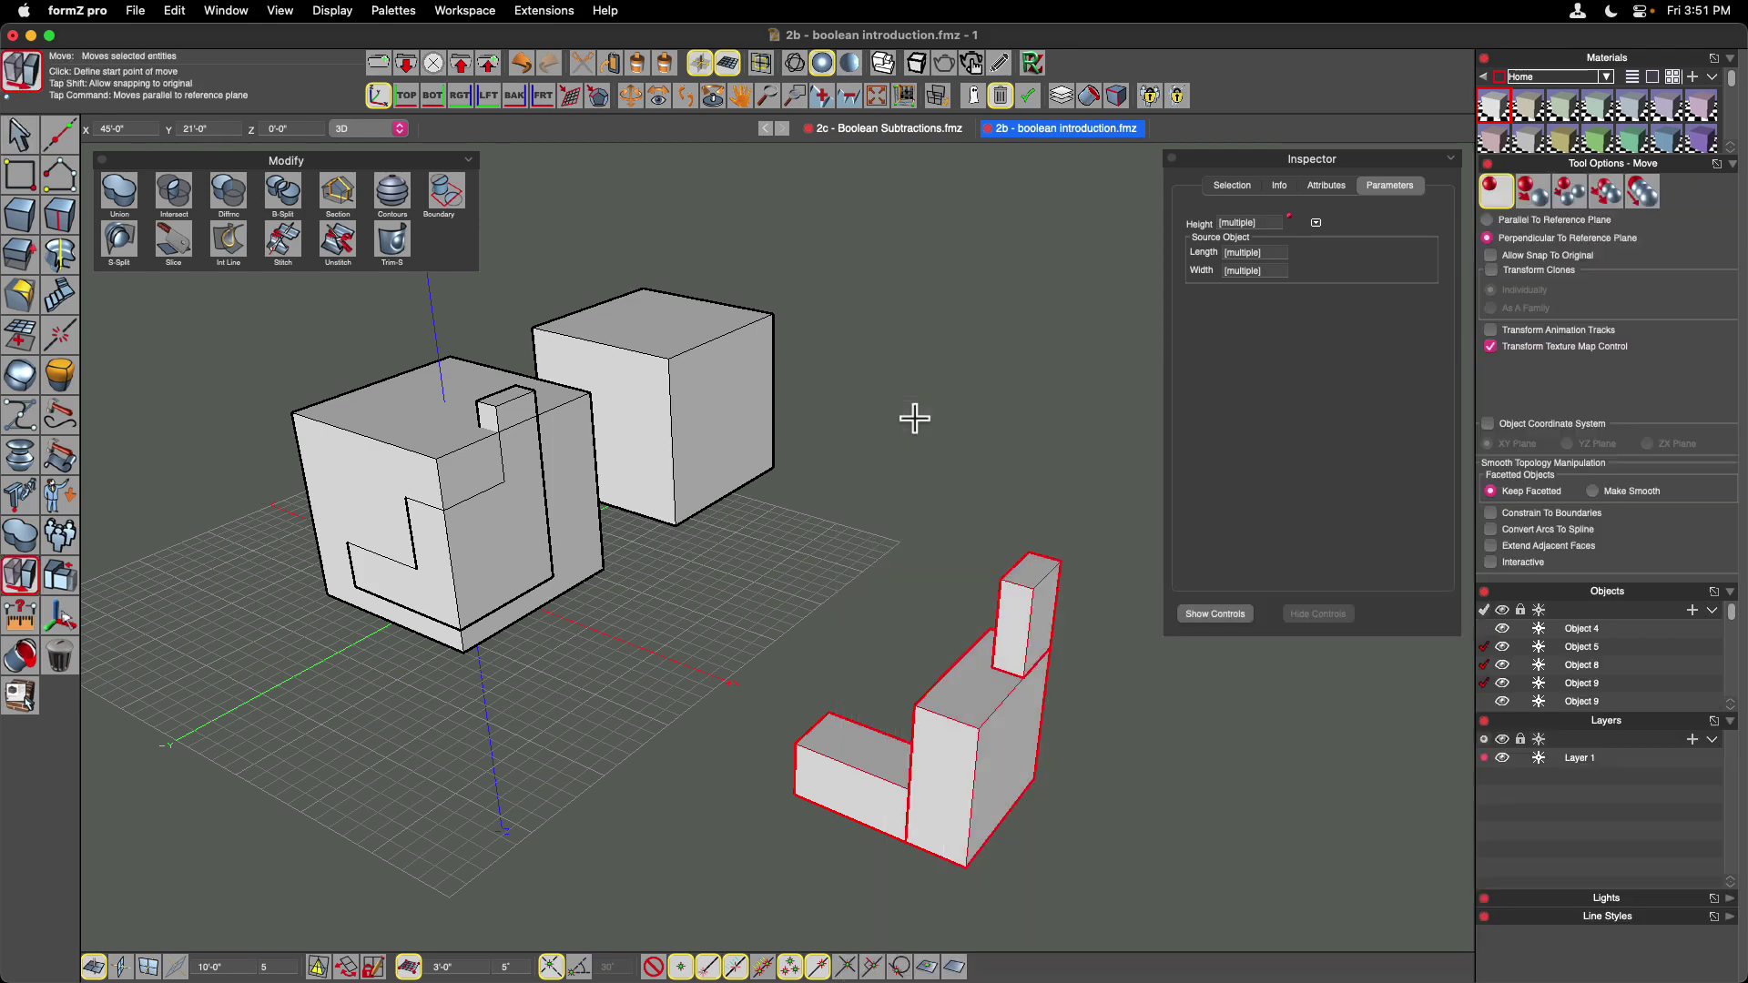
{"action": "left_click", "coordinate": [964, 868]}
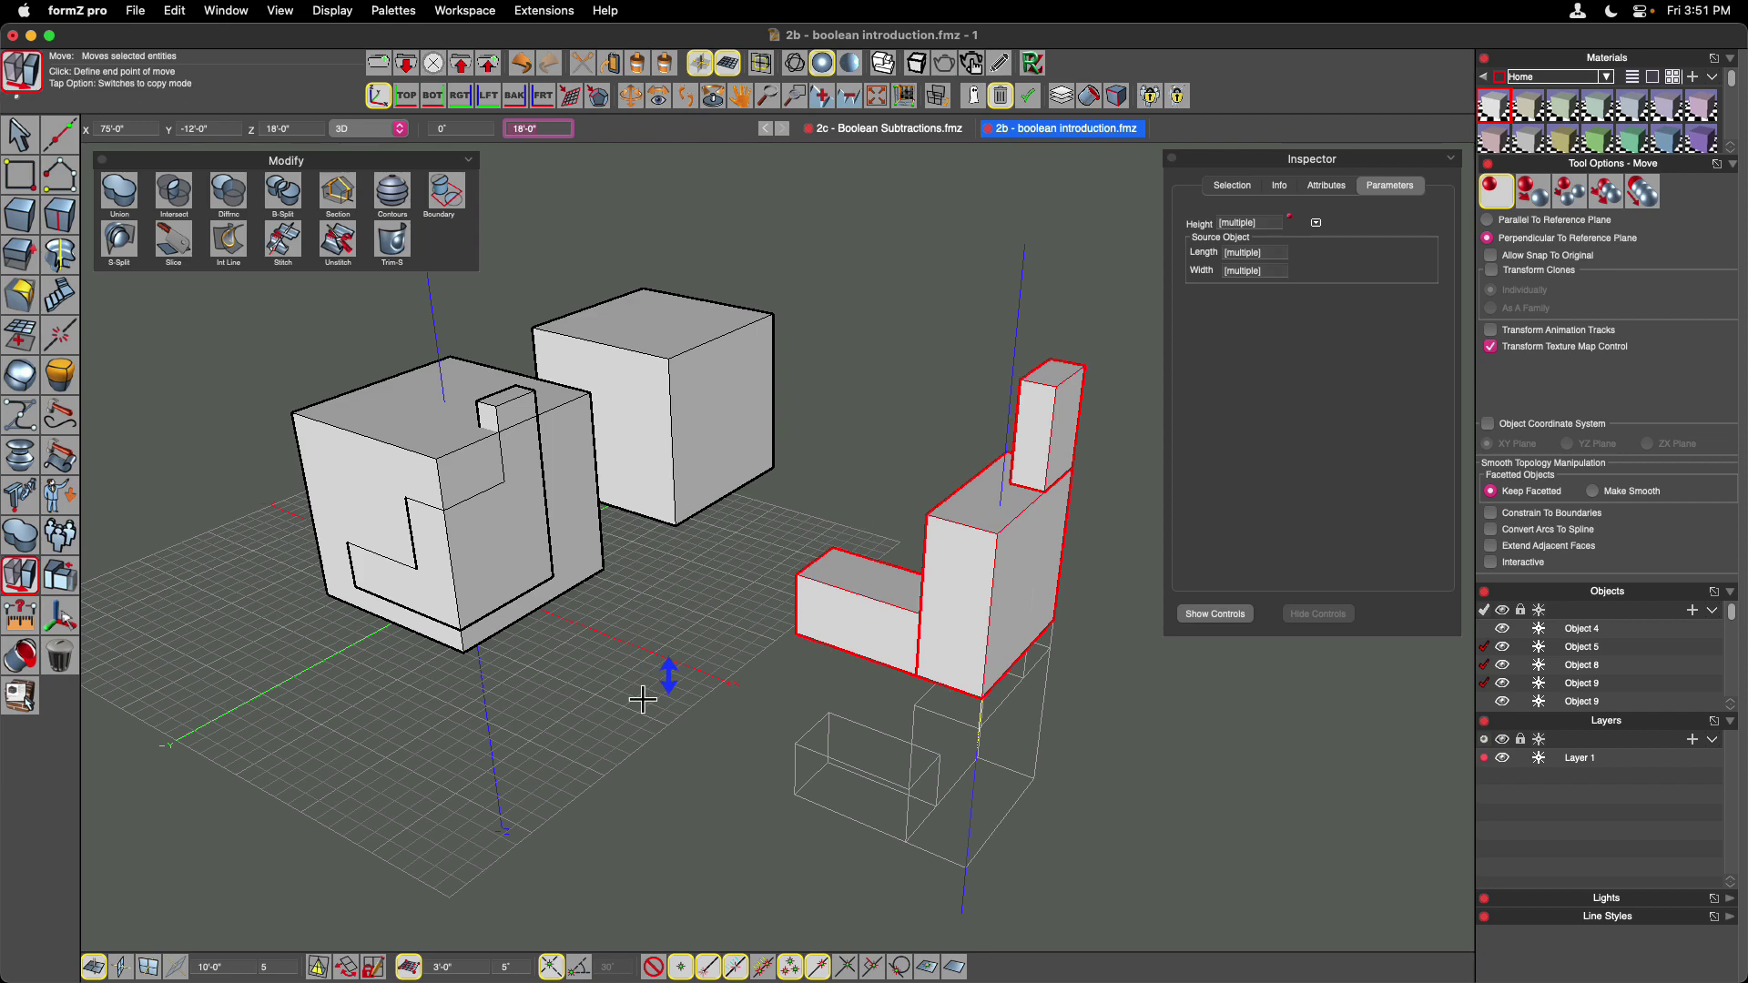
{"action": "key", "text": "super"}
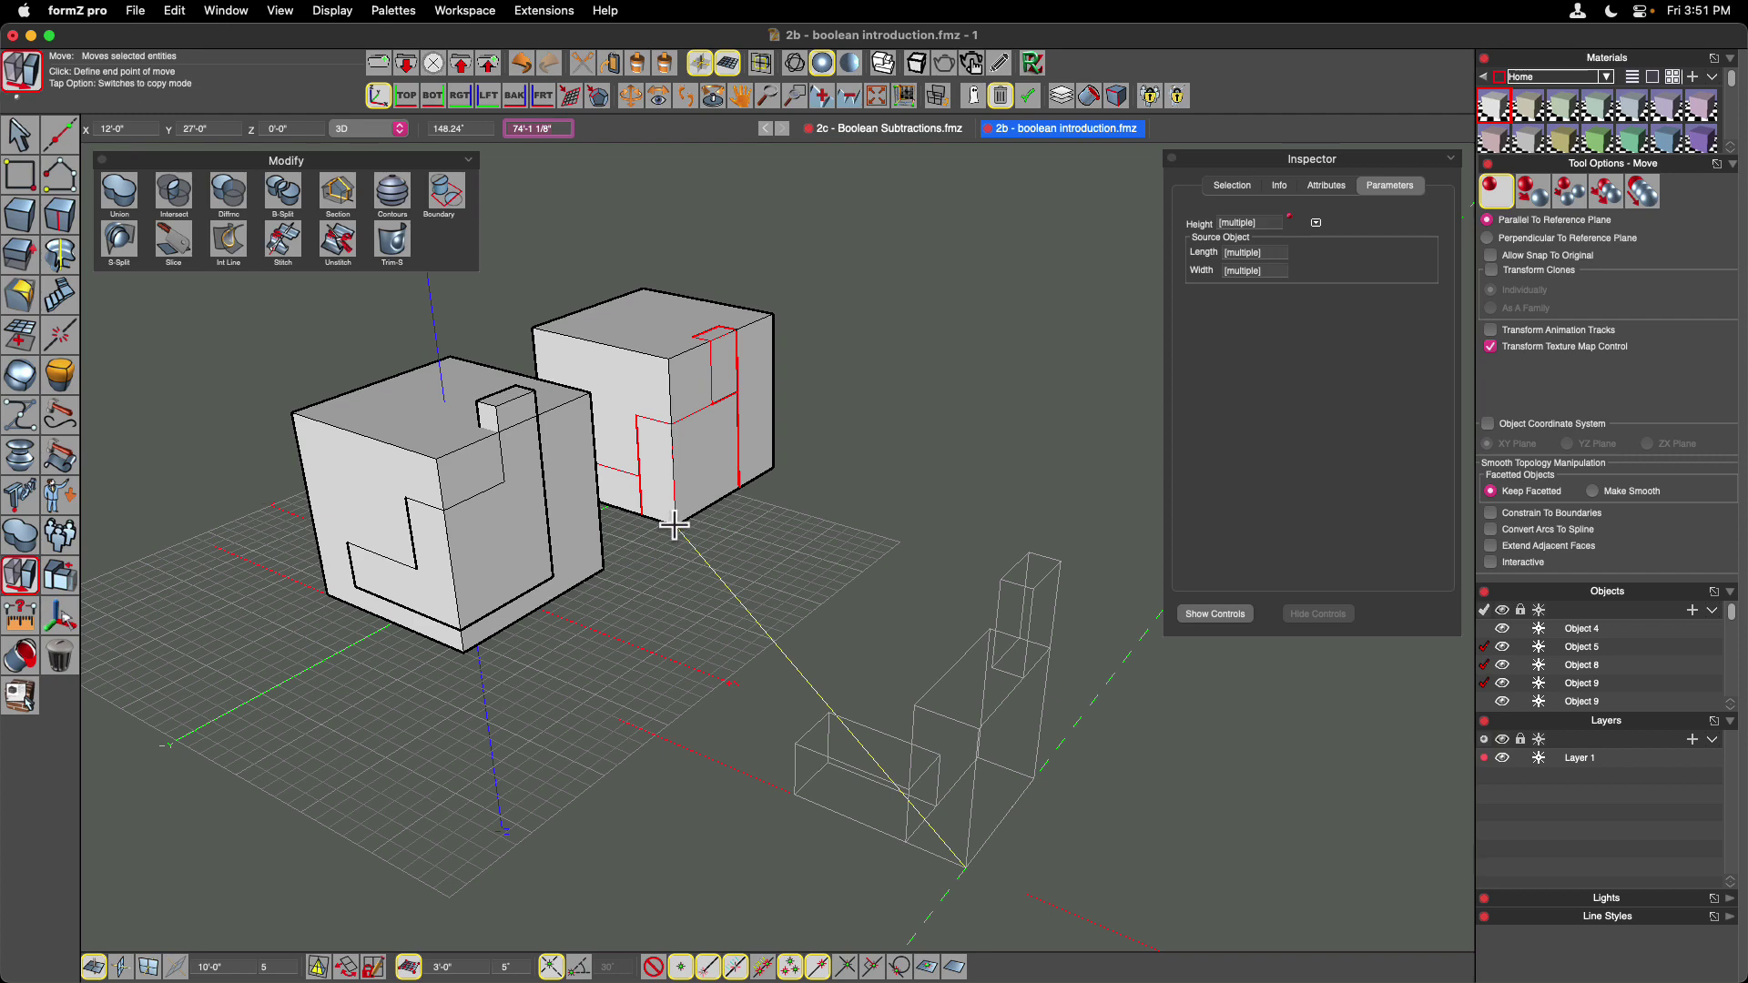
{"action": "left_click", "coordinate": [673, 525]}
- Raise the three selected blocks 3' perpendicular to the reference plane inside the rear cube, and clear the selection
{"action": "scroll", "coordinate": [743, 585], "scroll_direction": "up", "scroll_amount": 10}
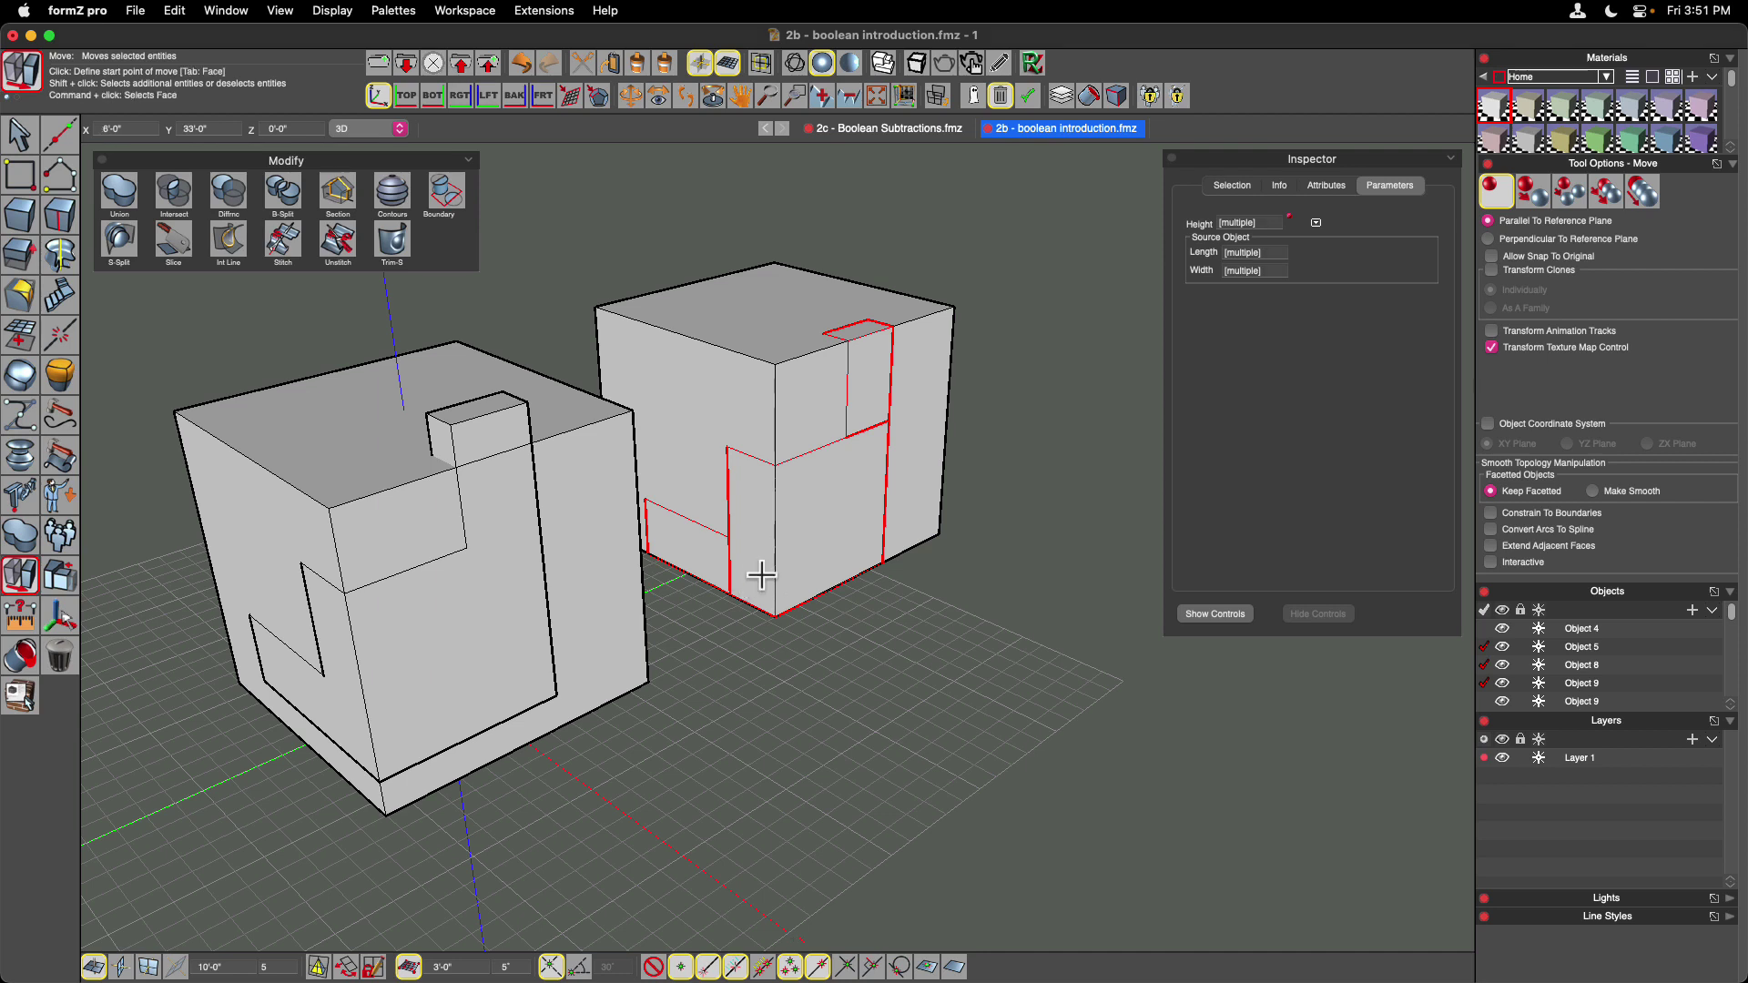
{"action": "left_click", "coordinate": [773, 609]}
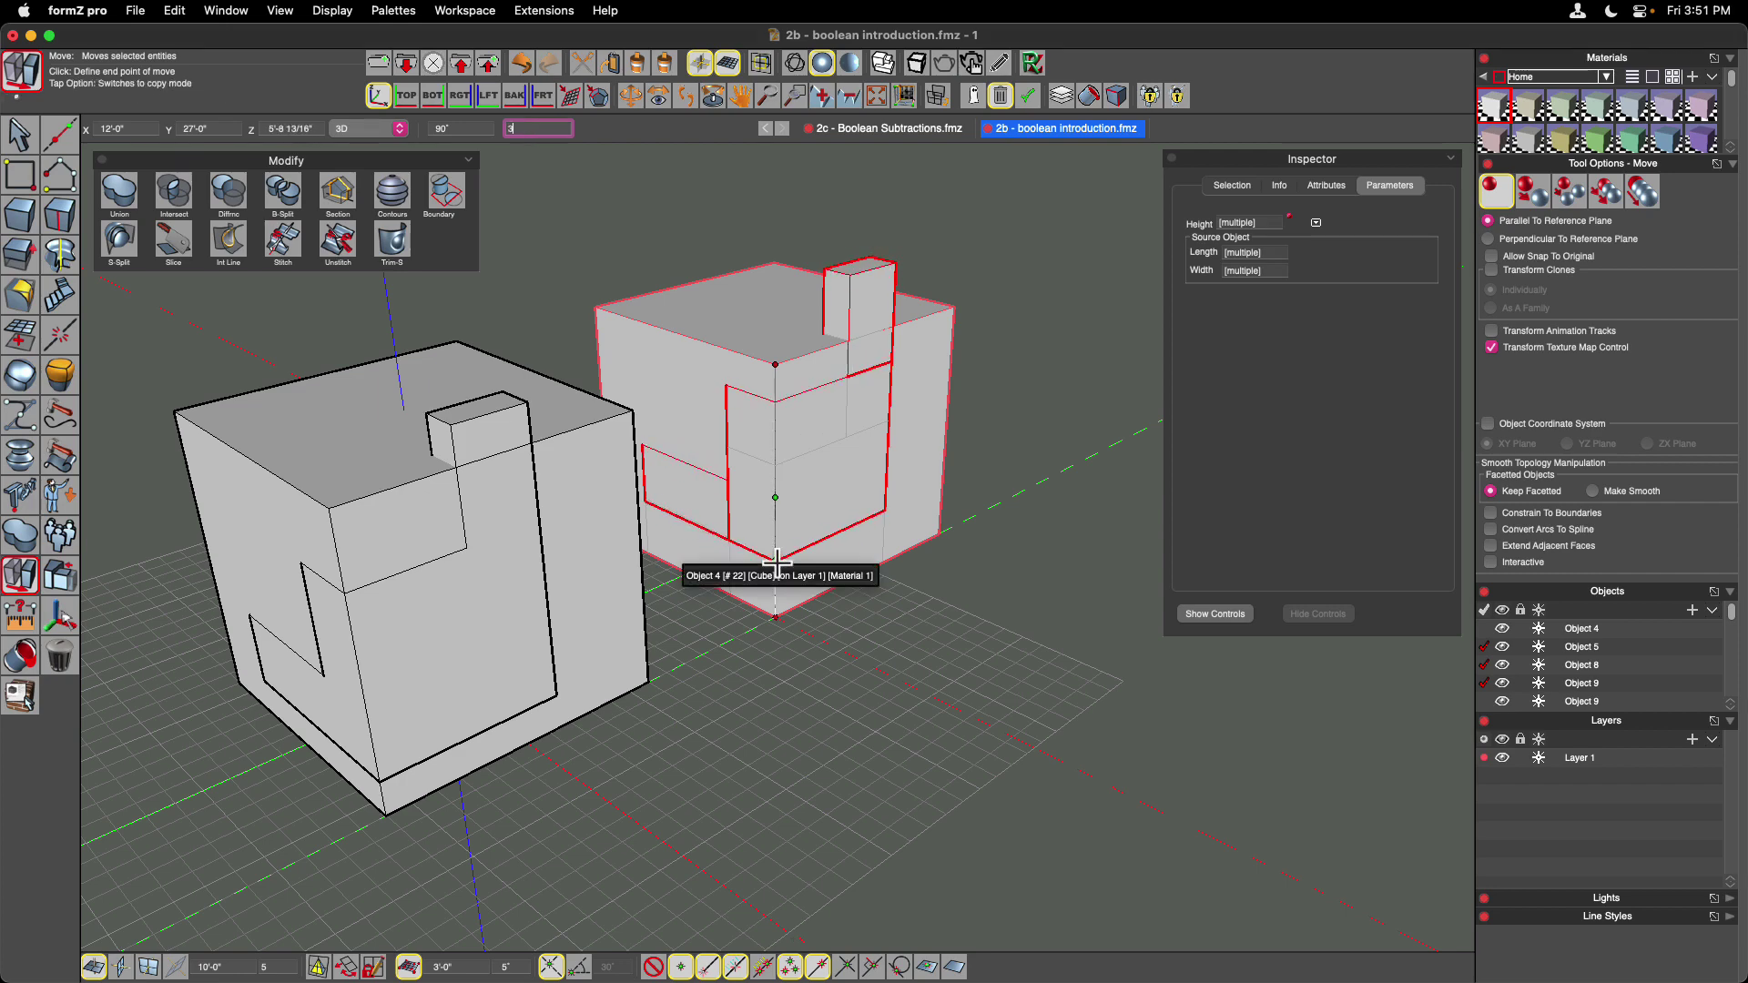
{"action": "left_click", "coordinate": [776, 563]}
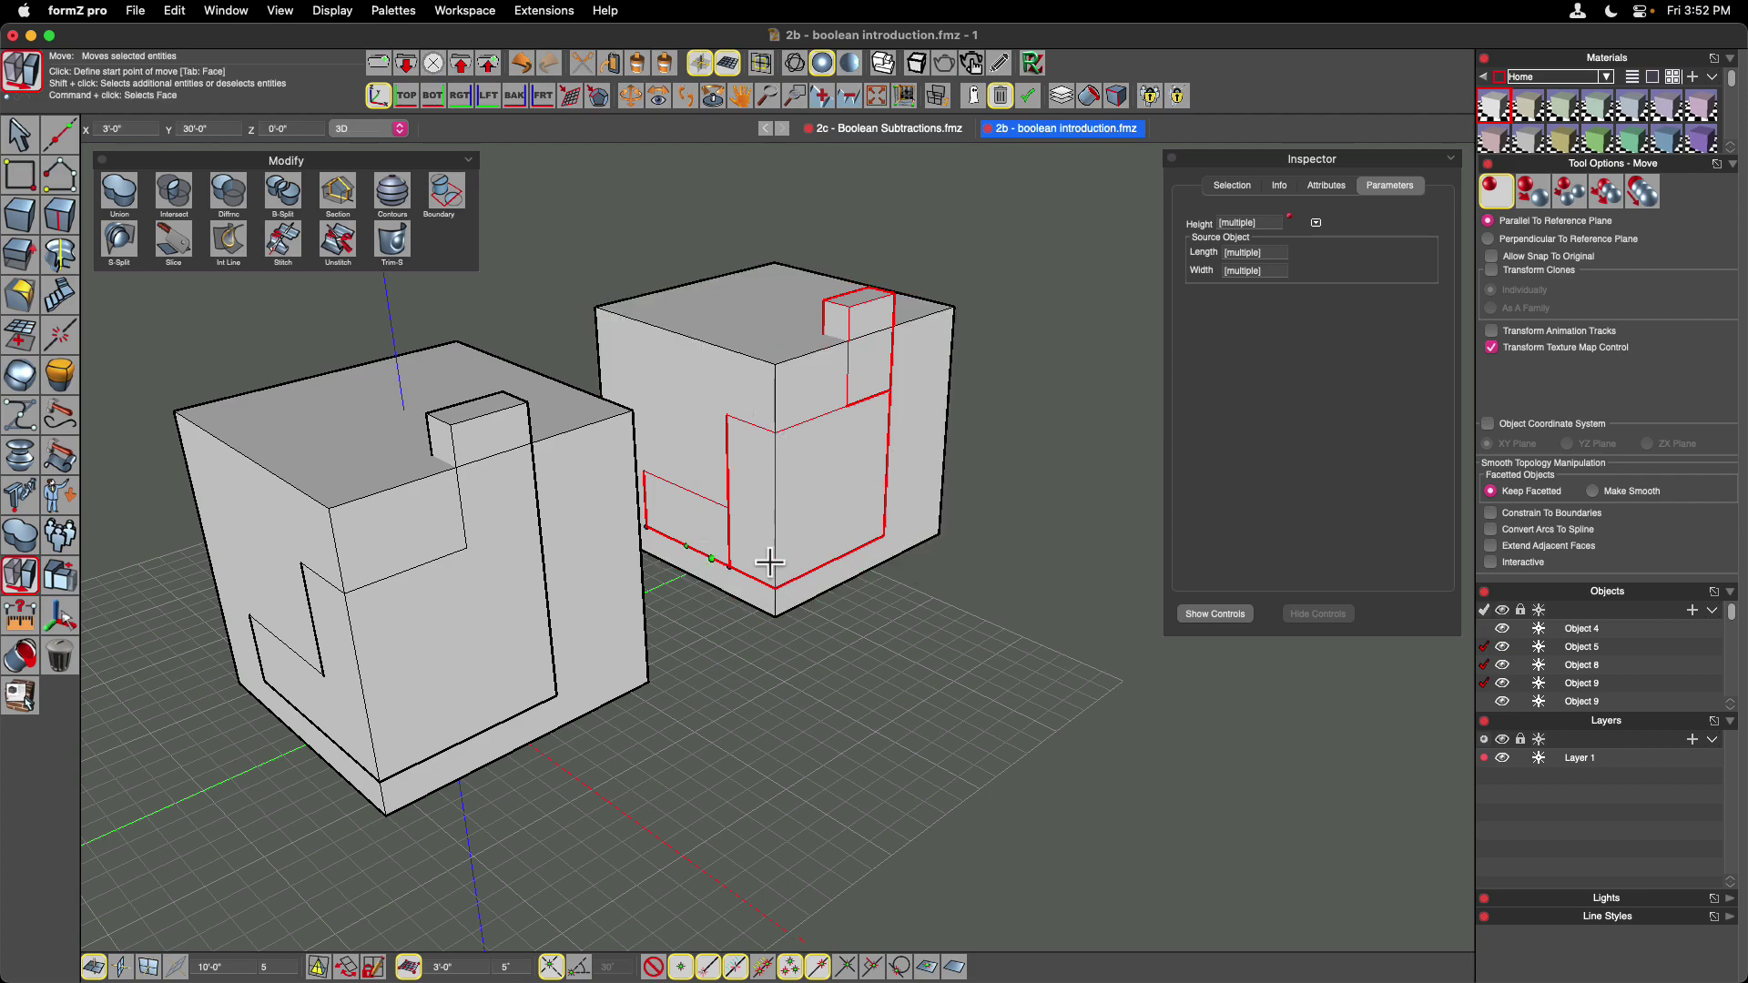
{"action": "scroll", "coordinate": [964, 636], "scroll_direction": "down", "scroll_amount": 3}
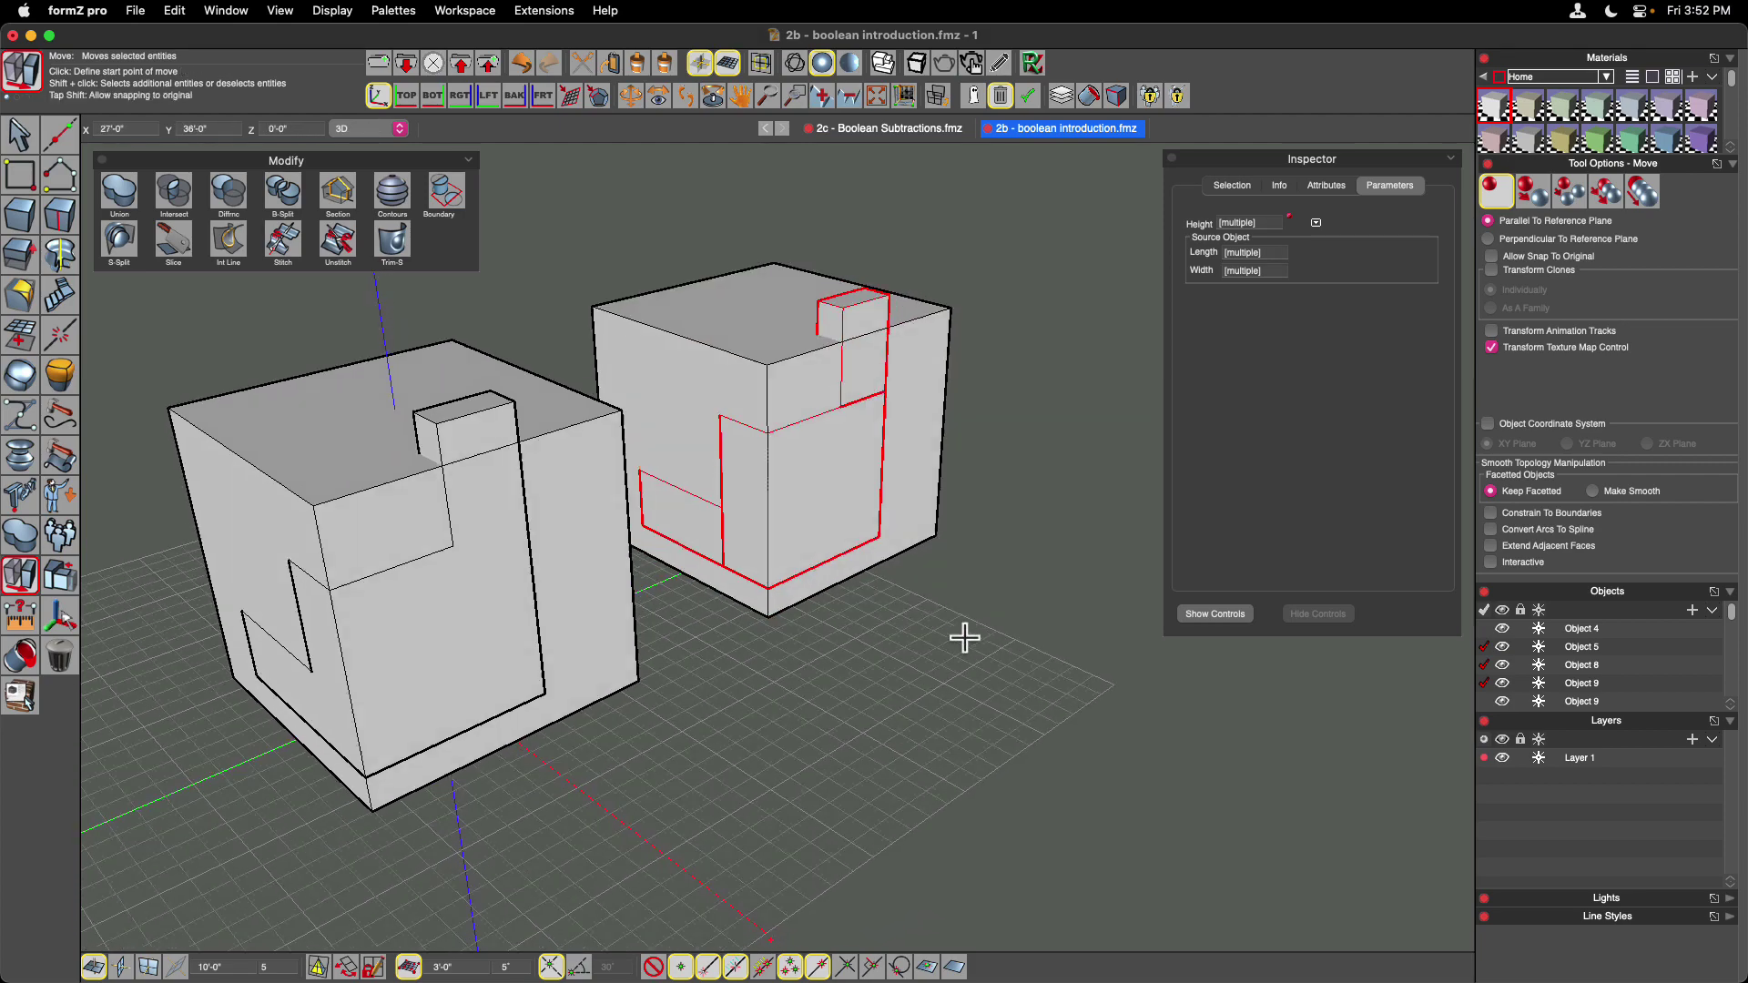
{"action": "scroll", "coordinate": [964, 637], "scroll_direction": "up", "scroll_amount": 2}
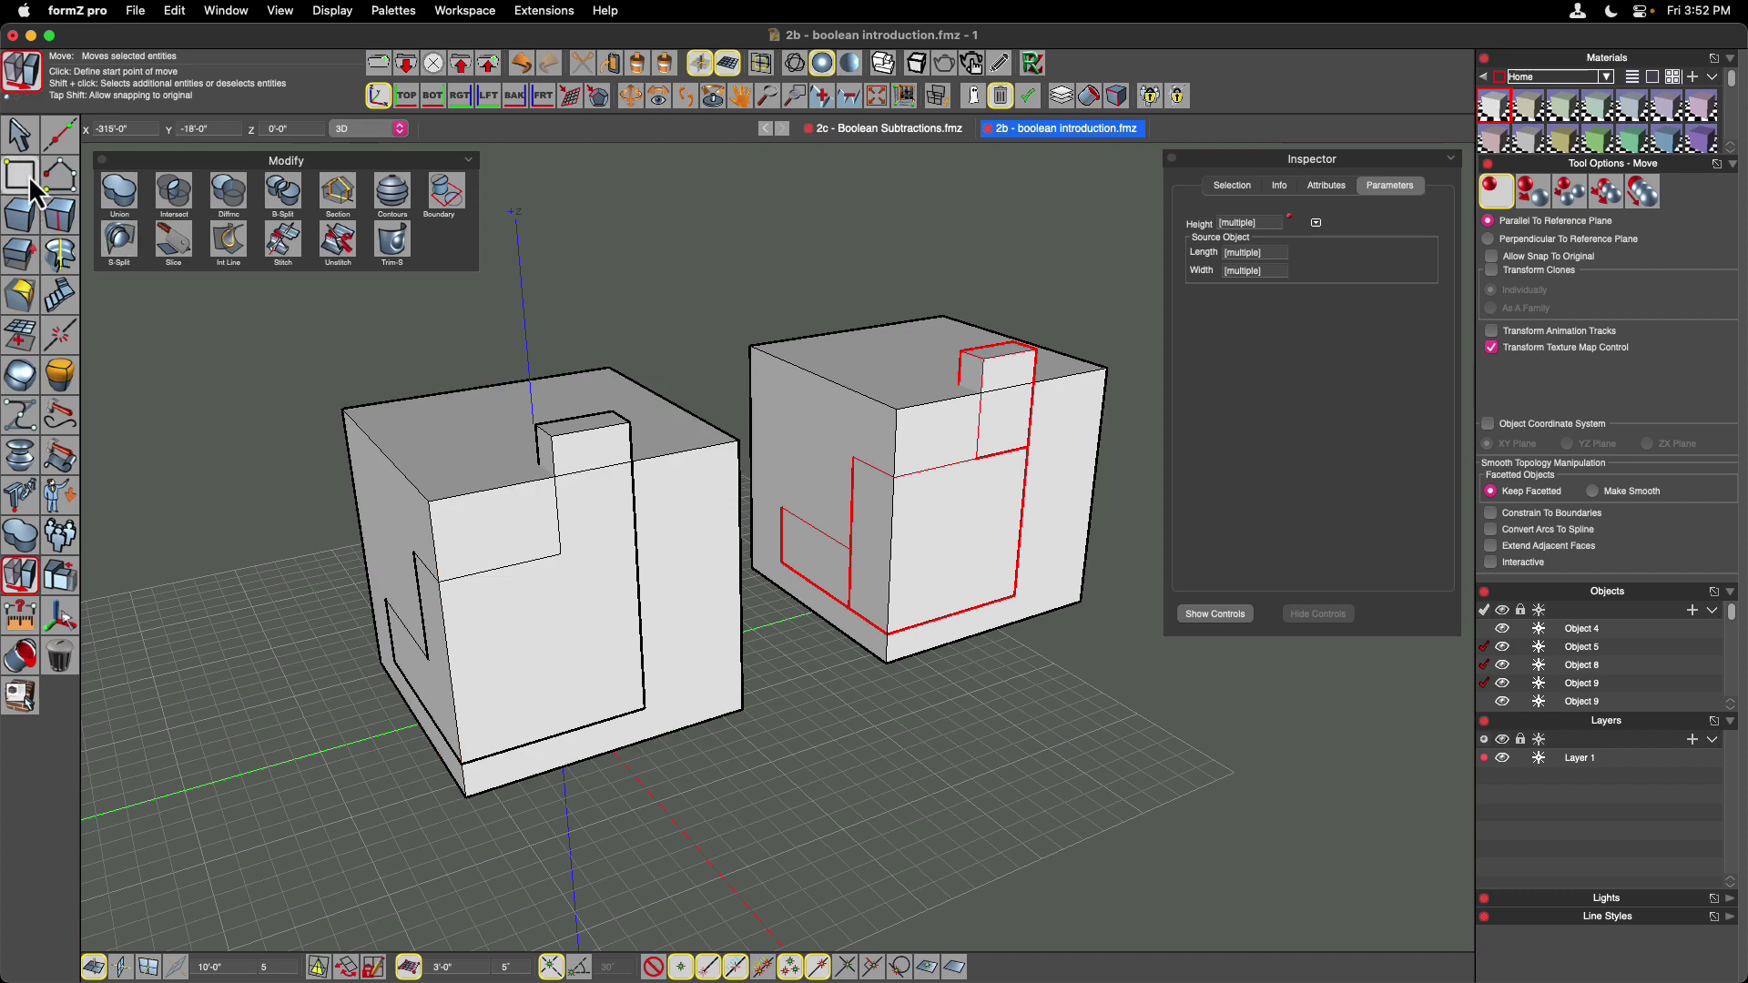
{"action": "left_click", "coordinate": [20, 136]}
{"action": "left_click", "coordinate": [691, 297]}
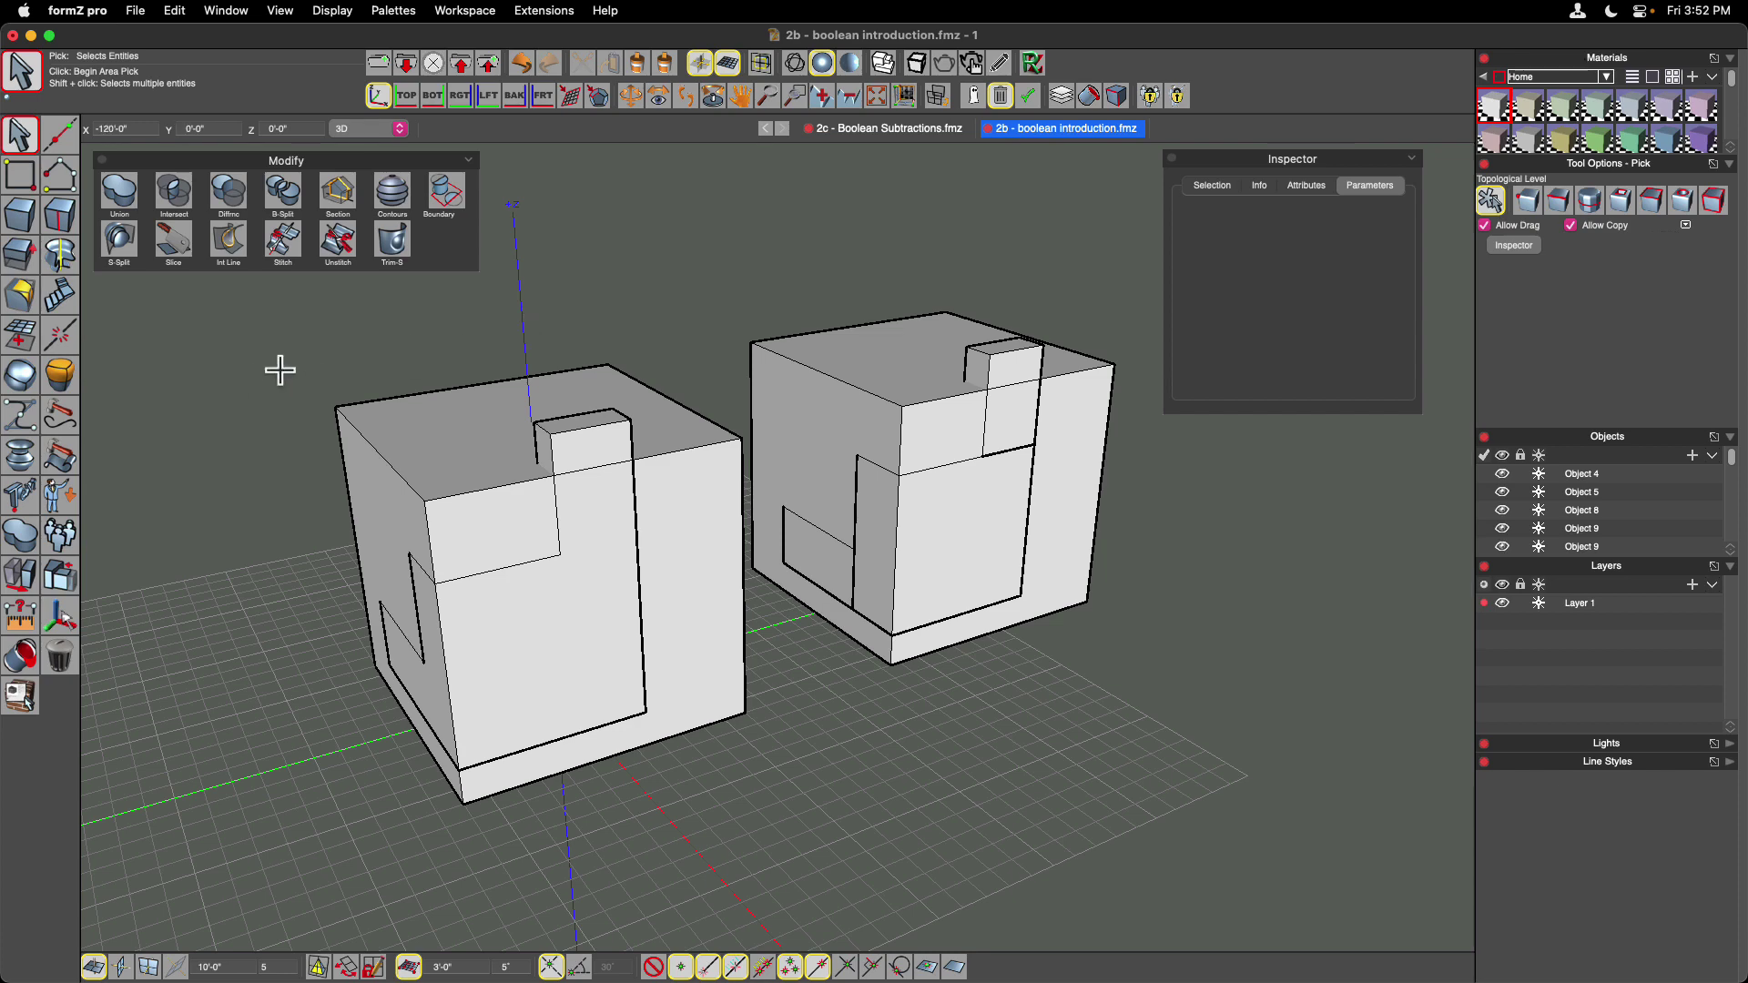
- Try a Difference that subtracts the single stepped solid from the front cube, and undo the subtraction
{"action": "left_click", "coordinate": [20, 544]}
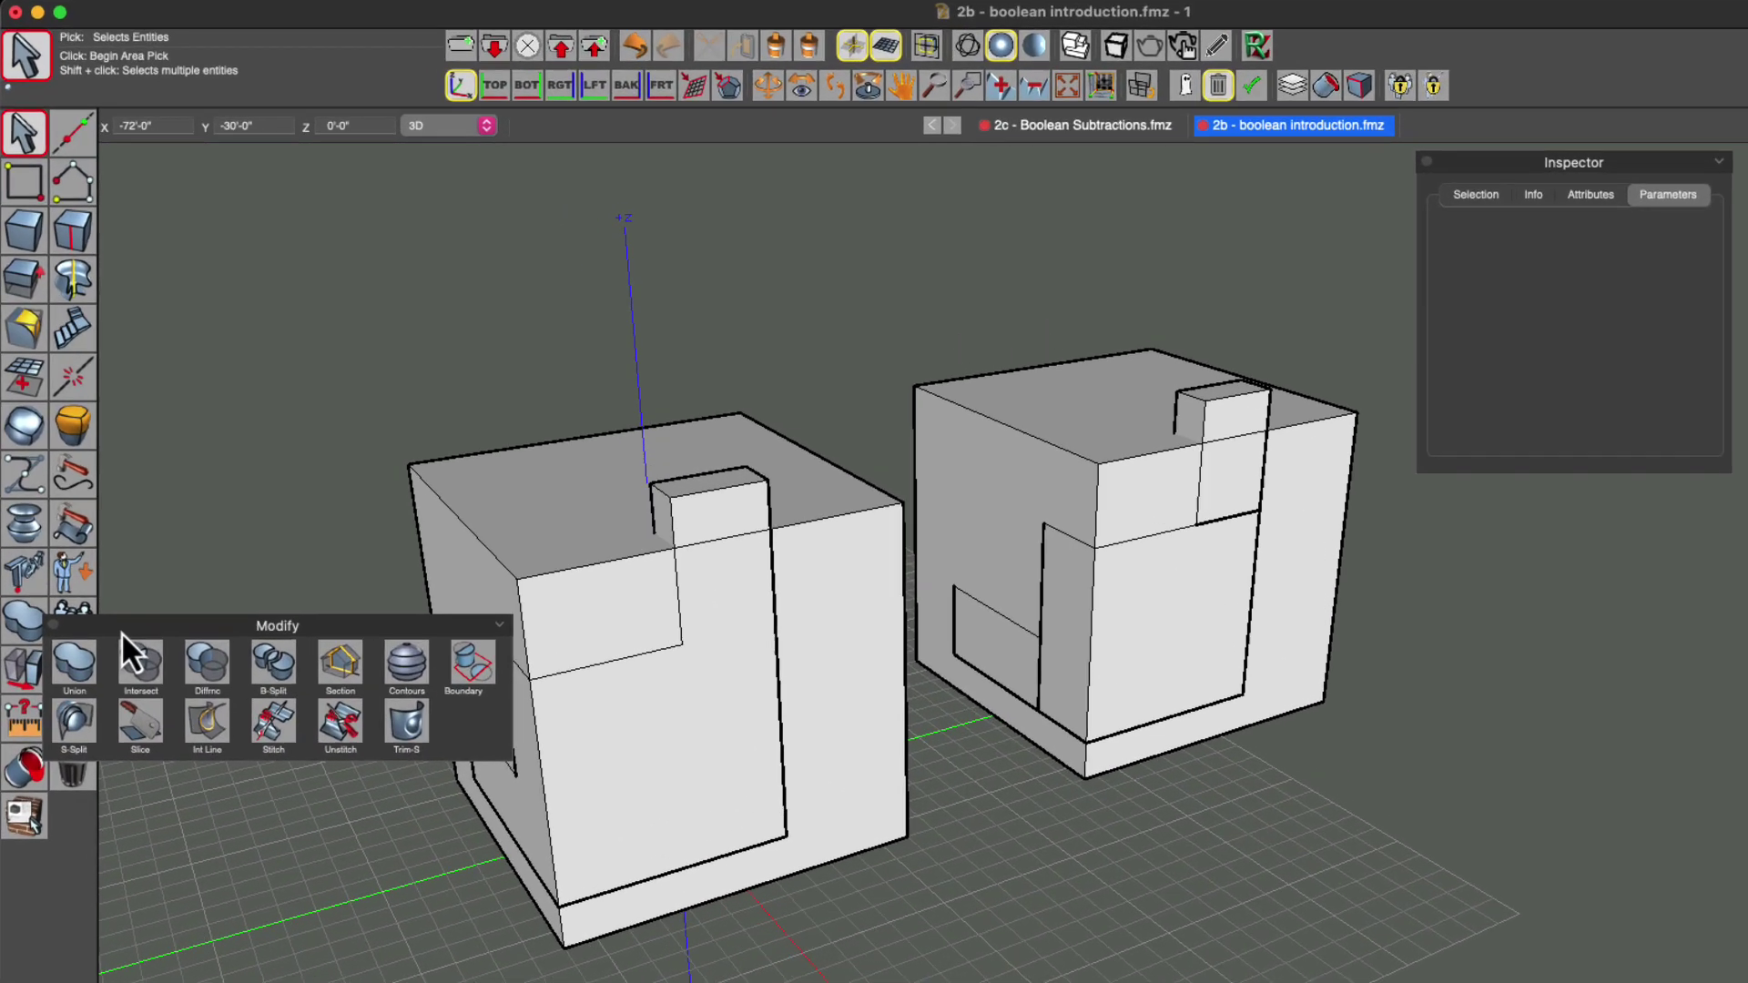
{"action": "left_click_drag", "start_coordinate": [103, 545], "coordinate": [196, 226]}
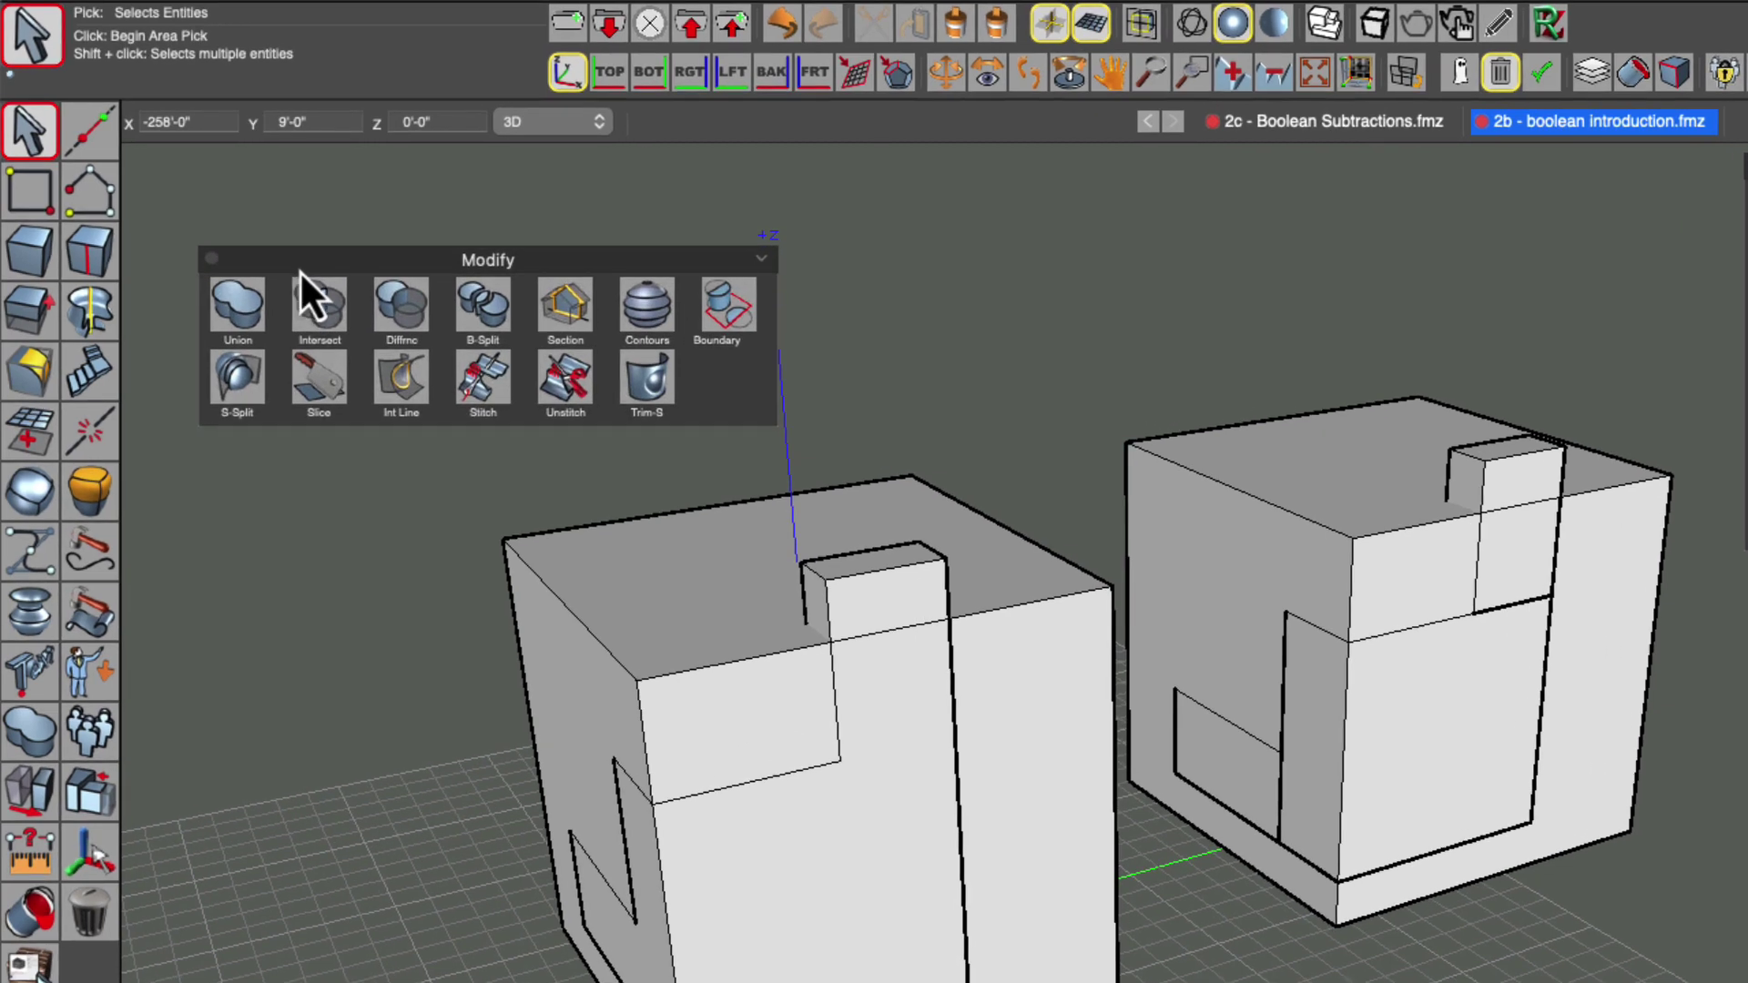
{"action": "left_click", "coordinate": [402, 311]}
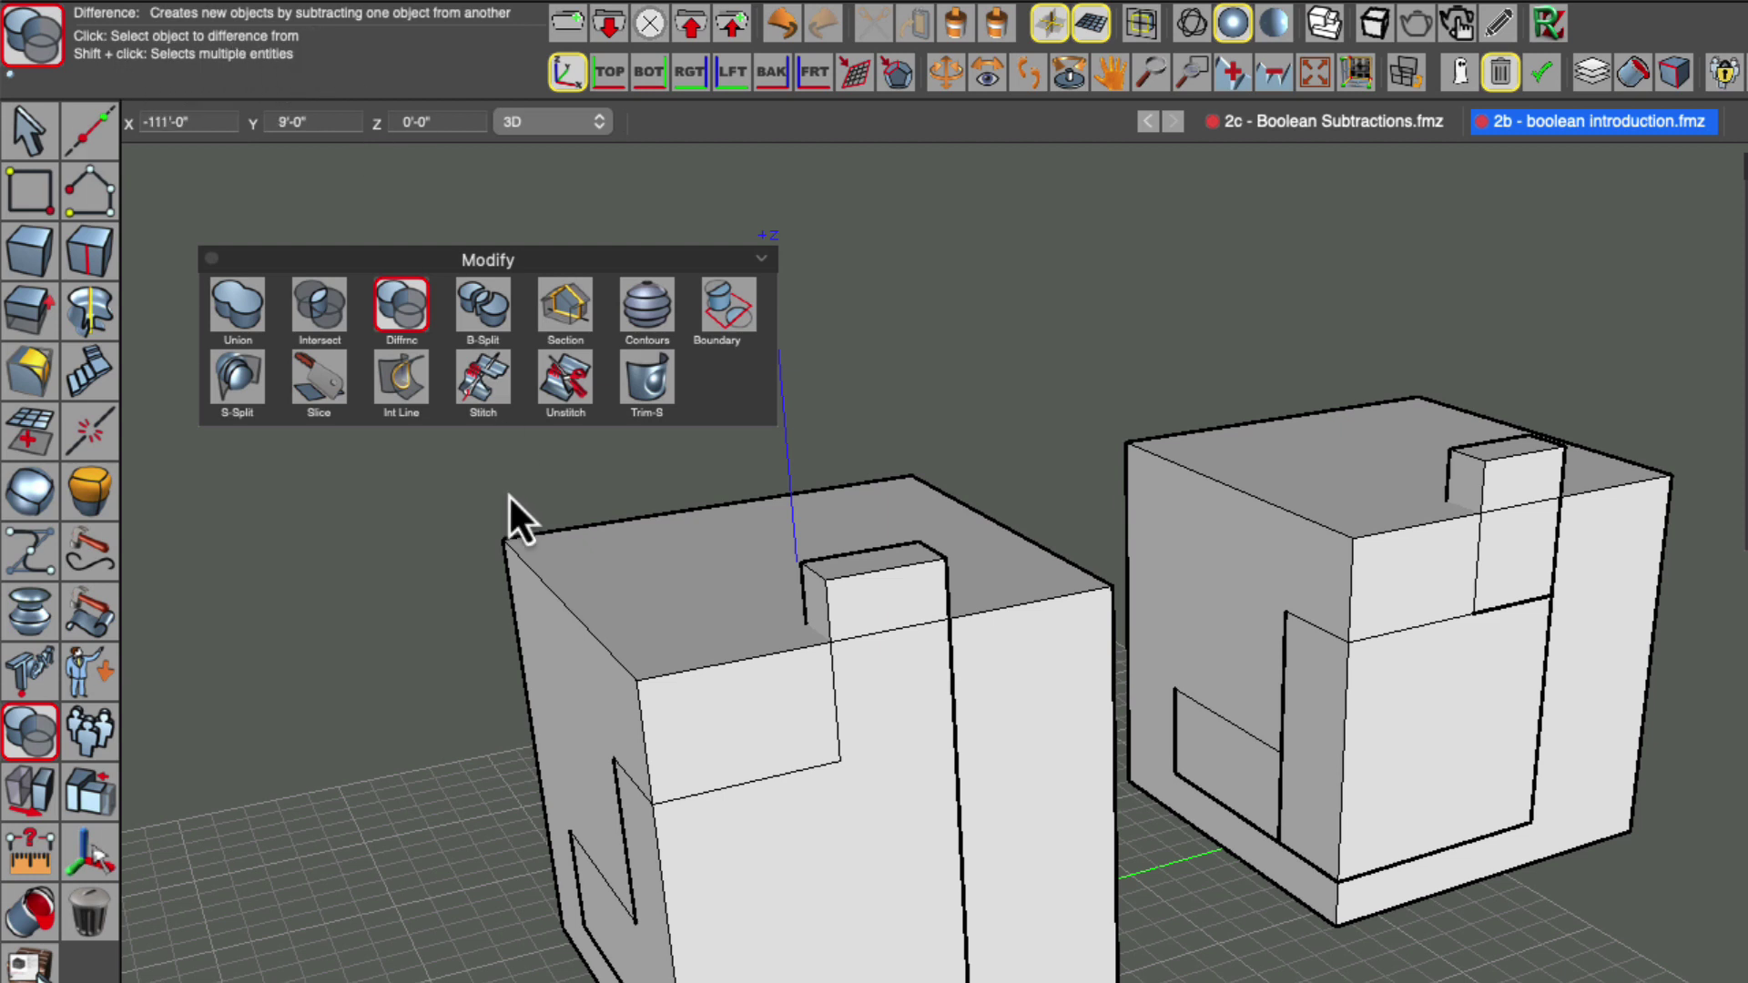
{"action": "left_click", "coordinate": [557, 589]}
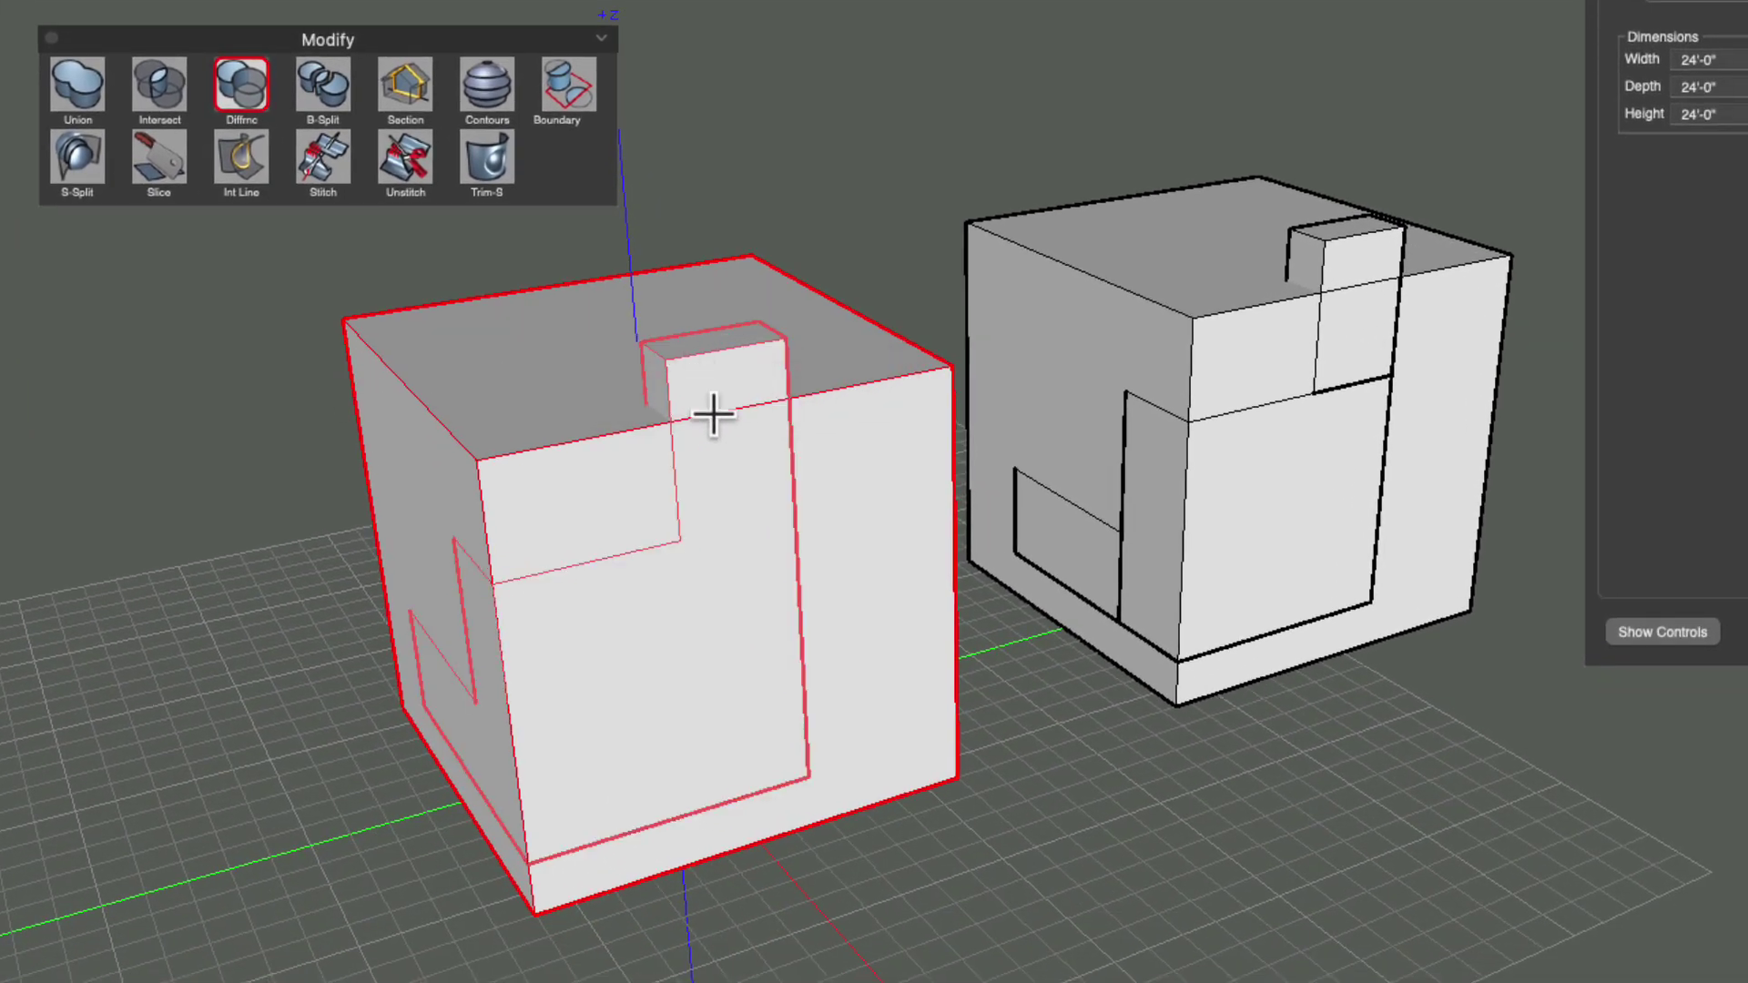
{"action": "left_click", "coordinate": [707, 358]}
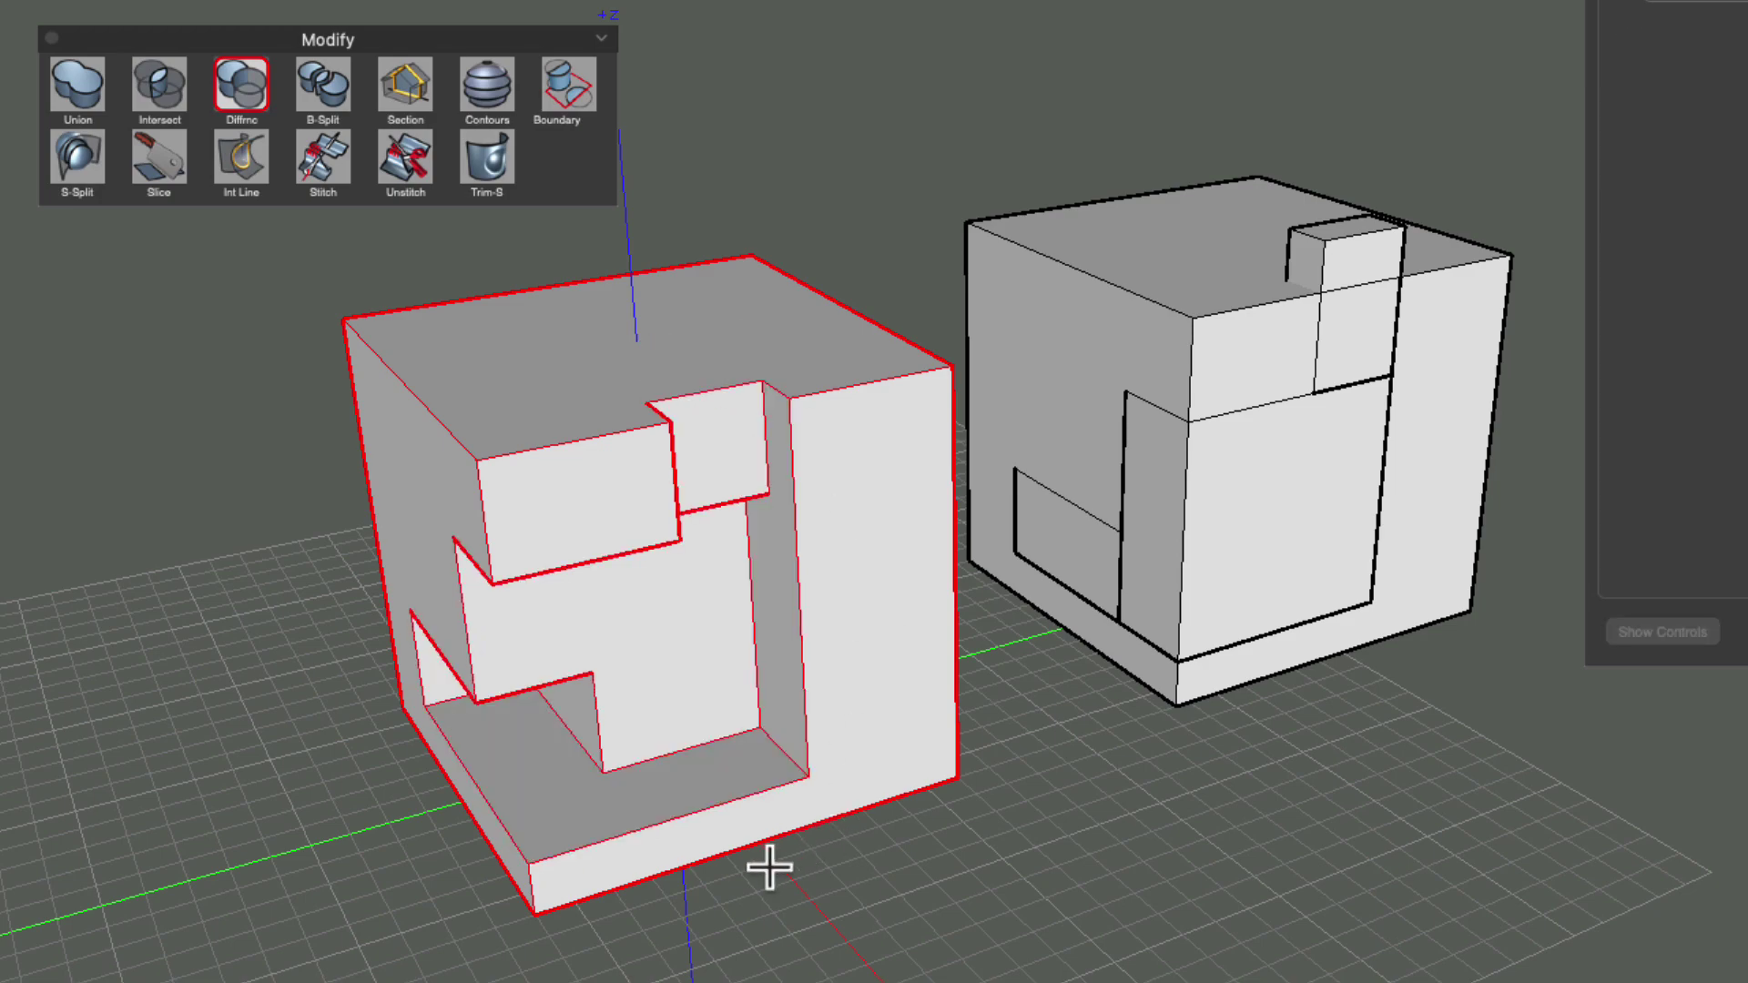
{"action": "scroll", "coordinate": [782, 855], "scroll_direction": "down", "scroll_amount": 10}
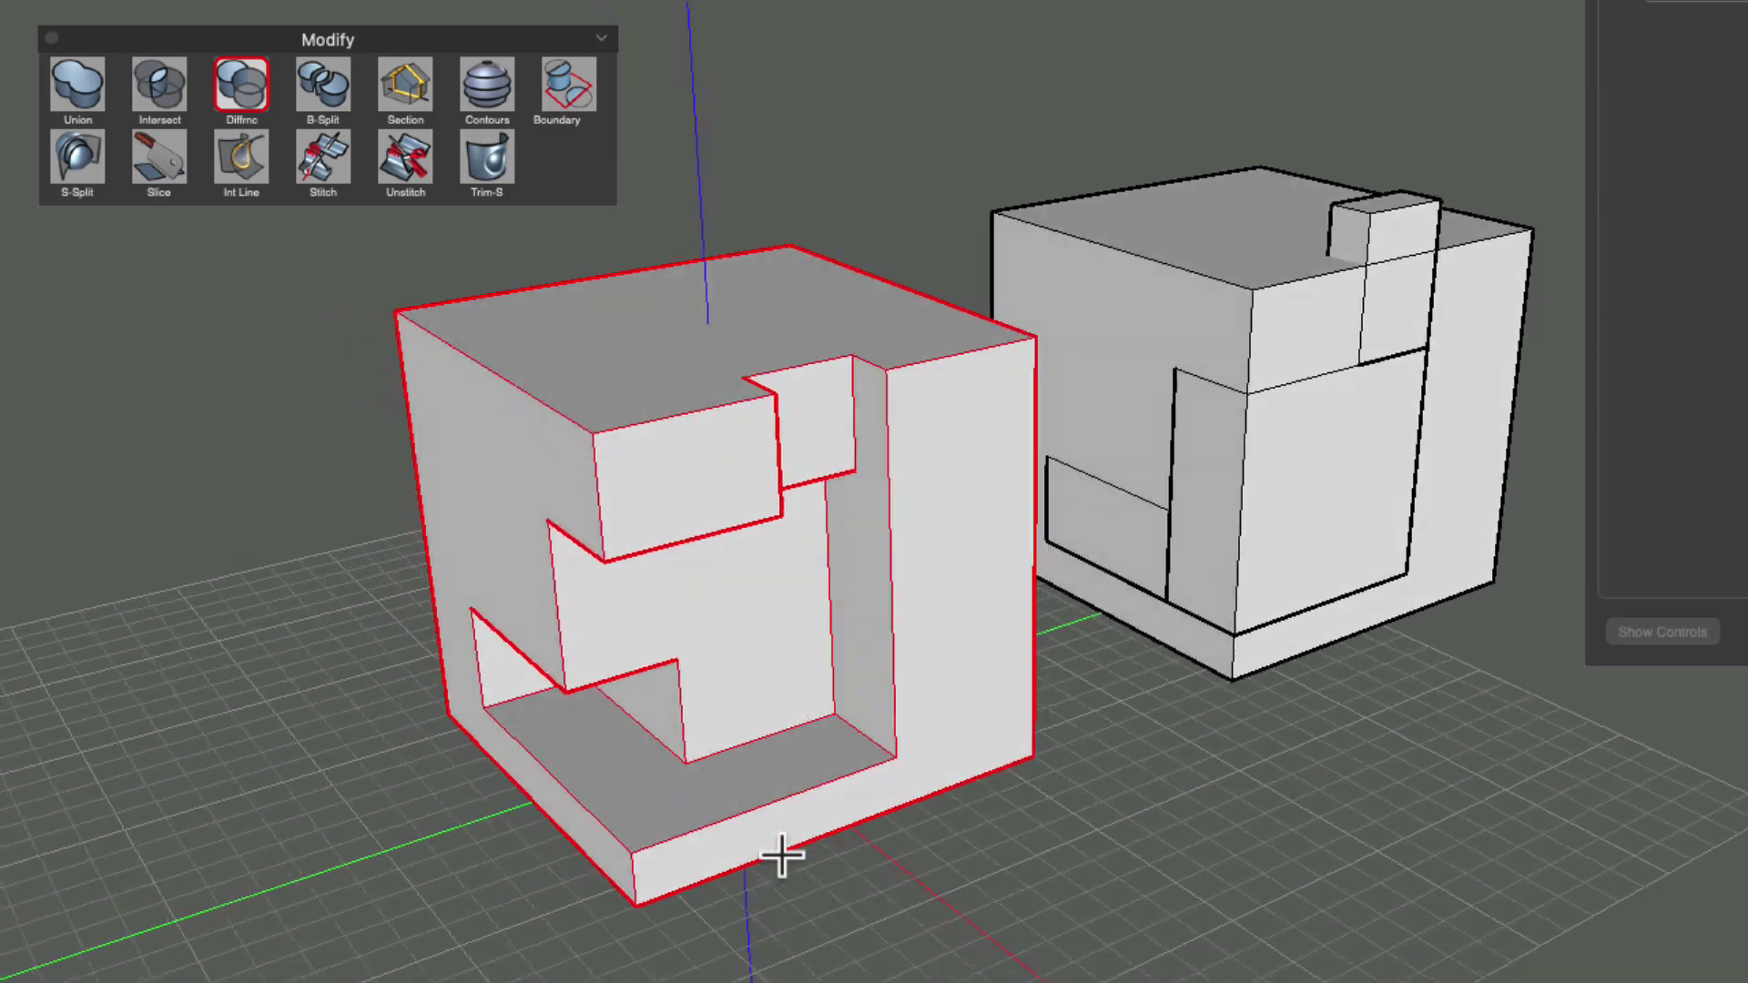
{"action": "scroll", "coordinate": [782, 855], "scroll_direction": "up", "scroll_amount": 10}
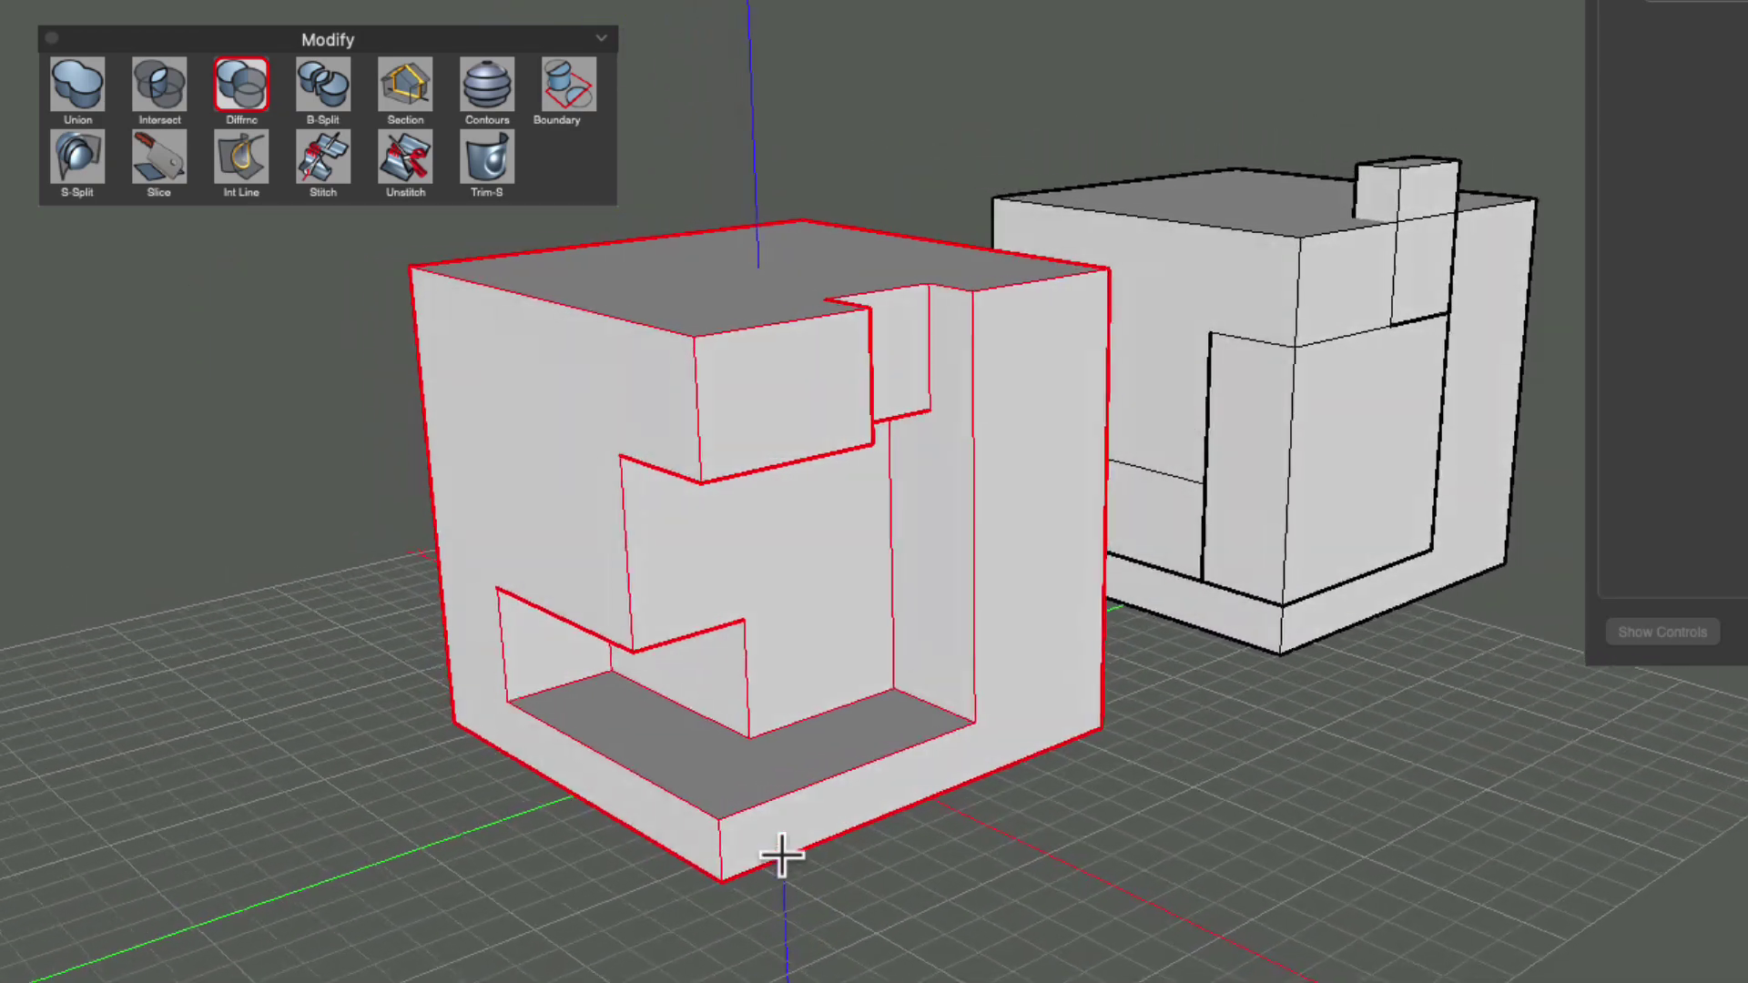
{"action": "key", "text": "super+z"}
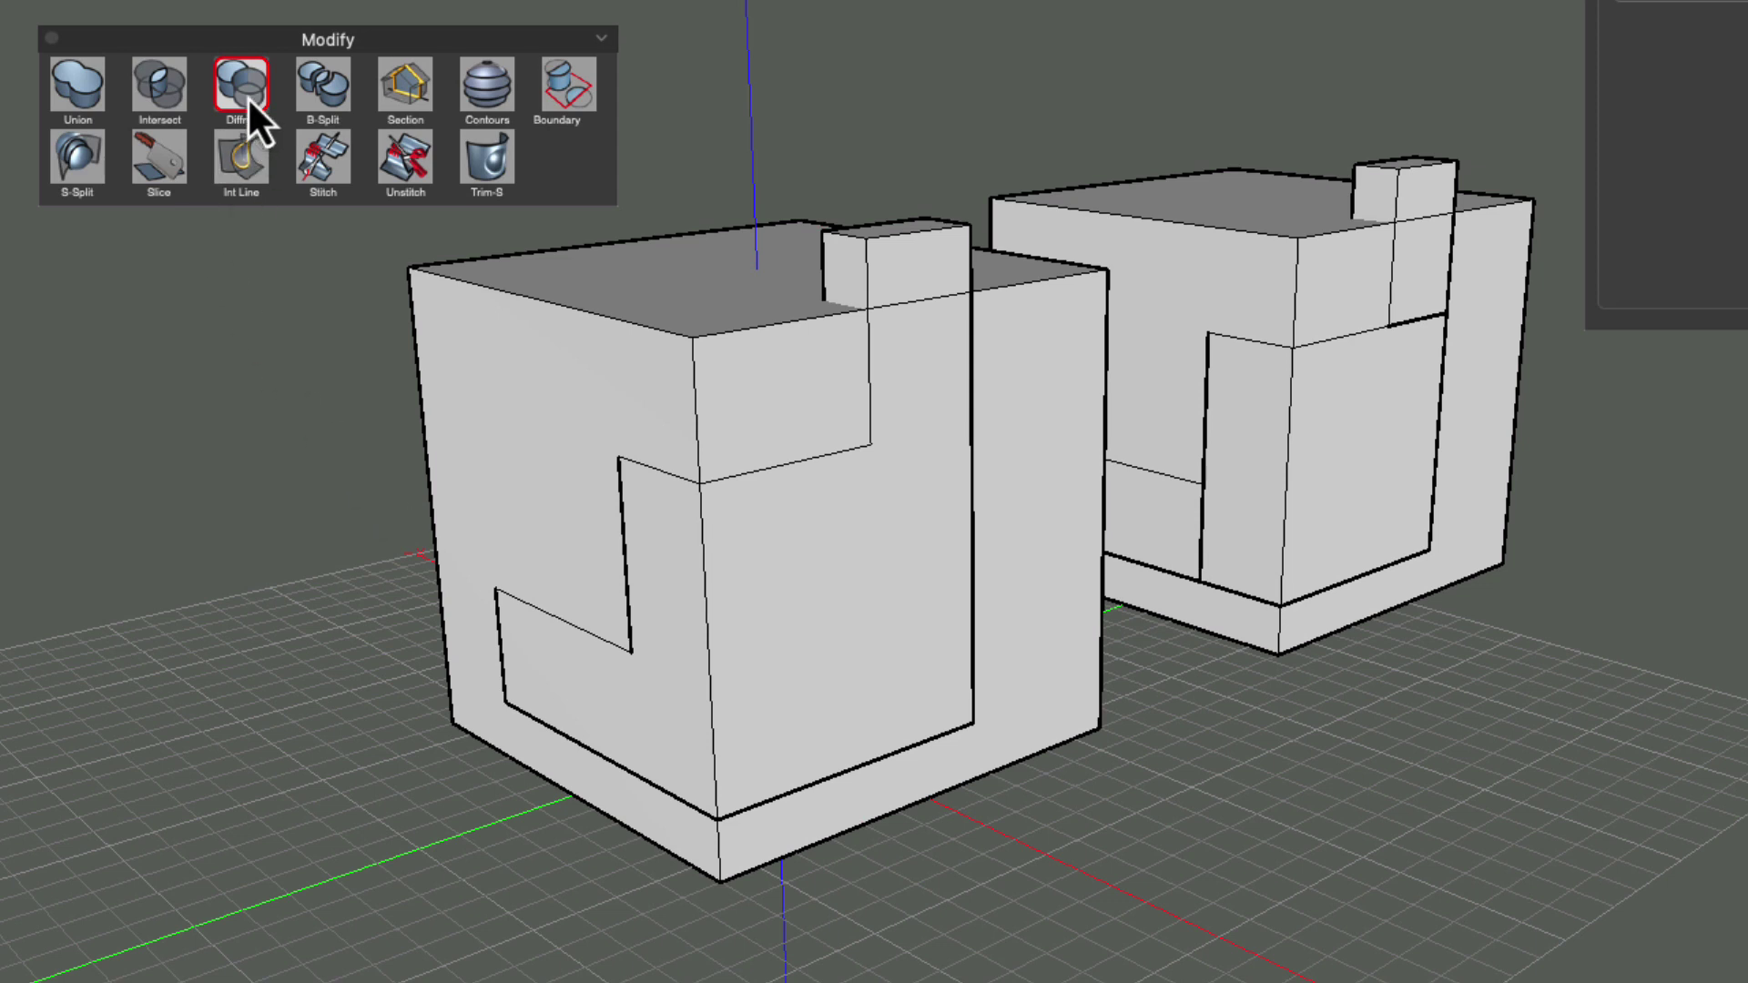
- Subtract the single stepped solid from the front cube with Difference, and clear the selection
{"action": "left_click", "coordinate": [468, 289]}
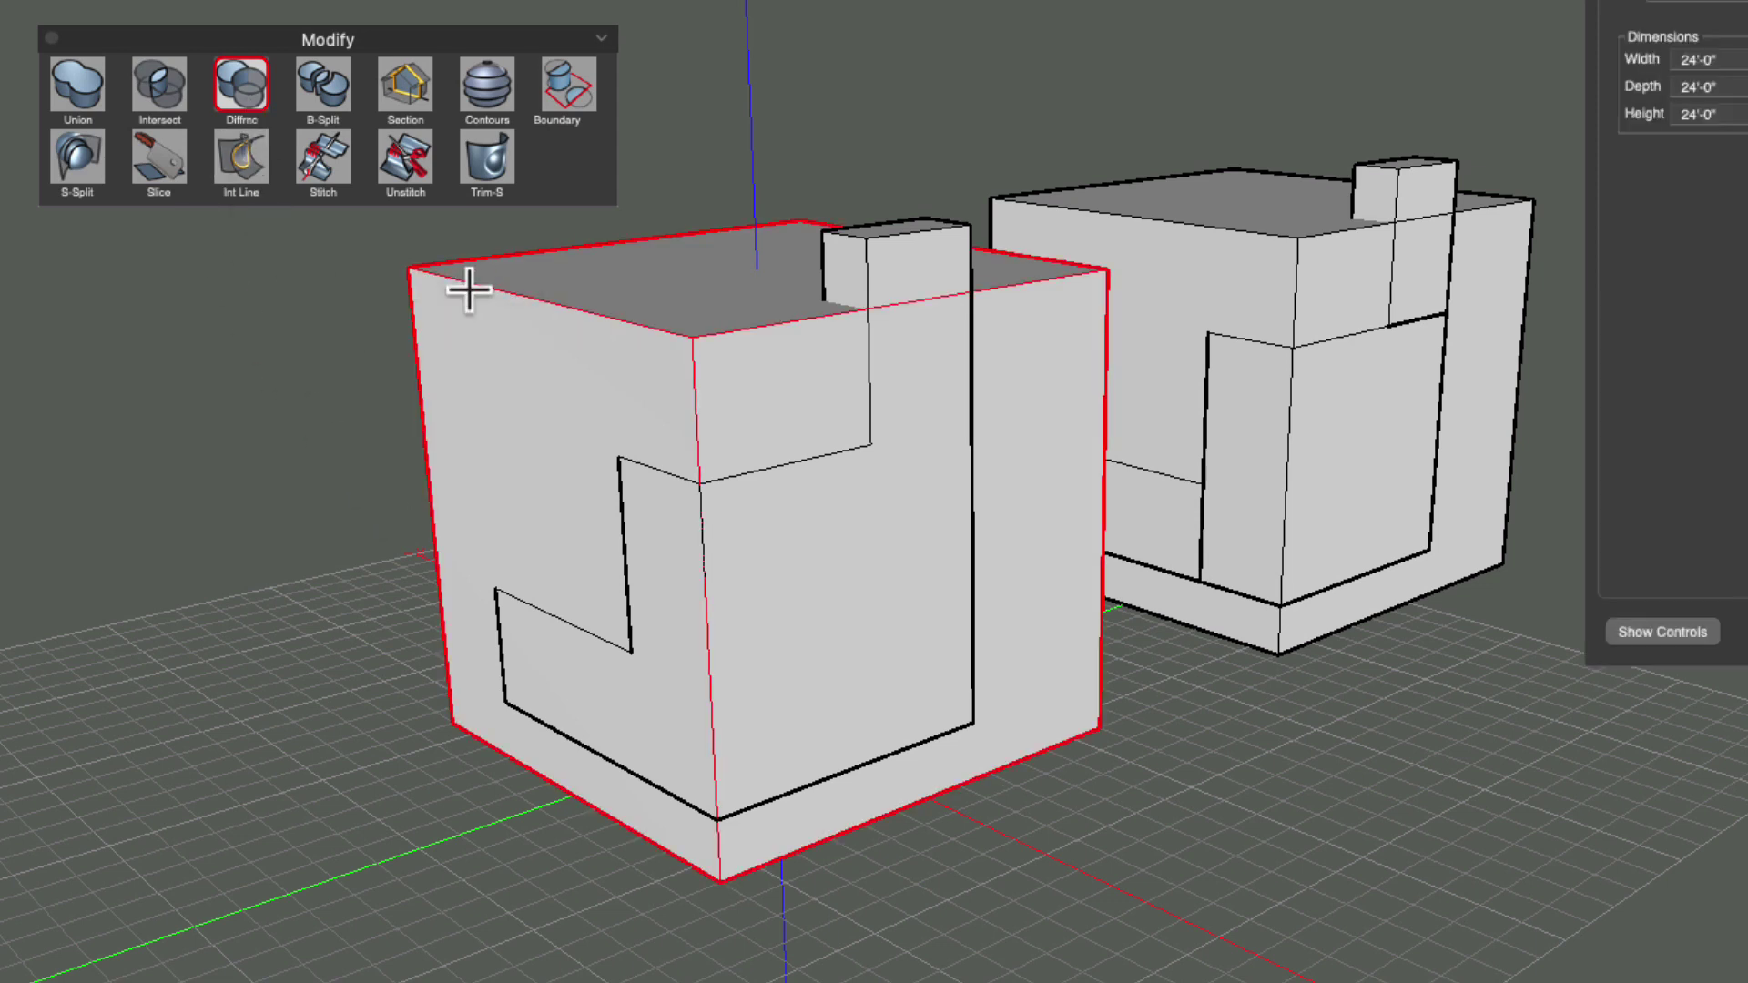
{"action": "left_click", "coordinate": [847, 255]}
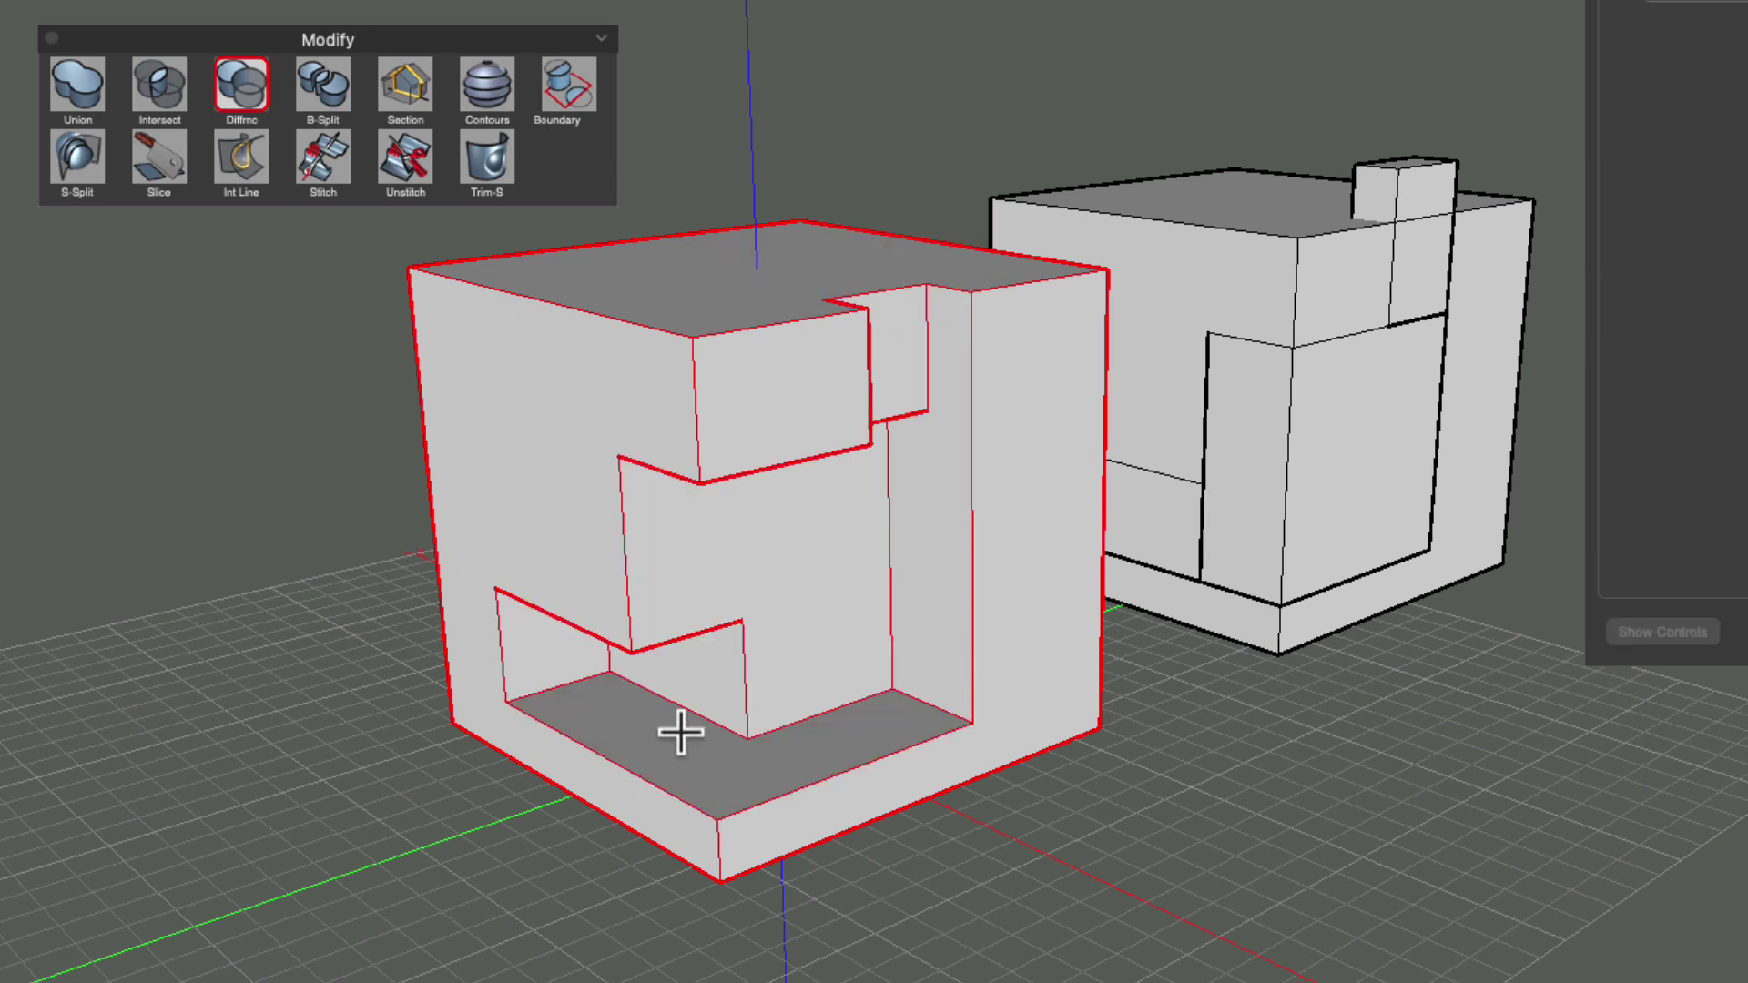
{"action": "left_click", "coordinate": [18, 4]}
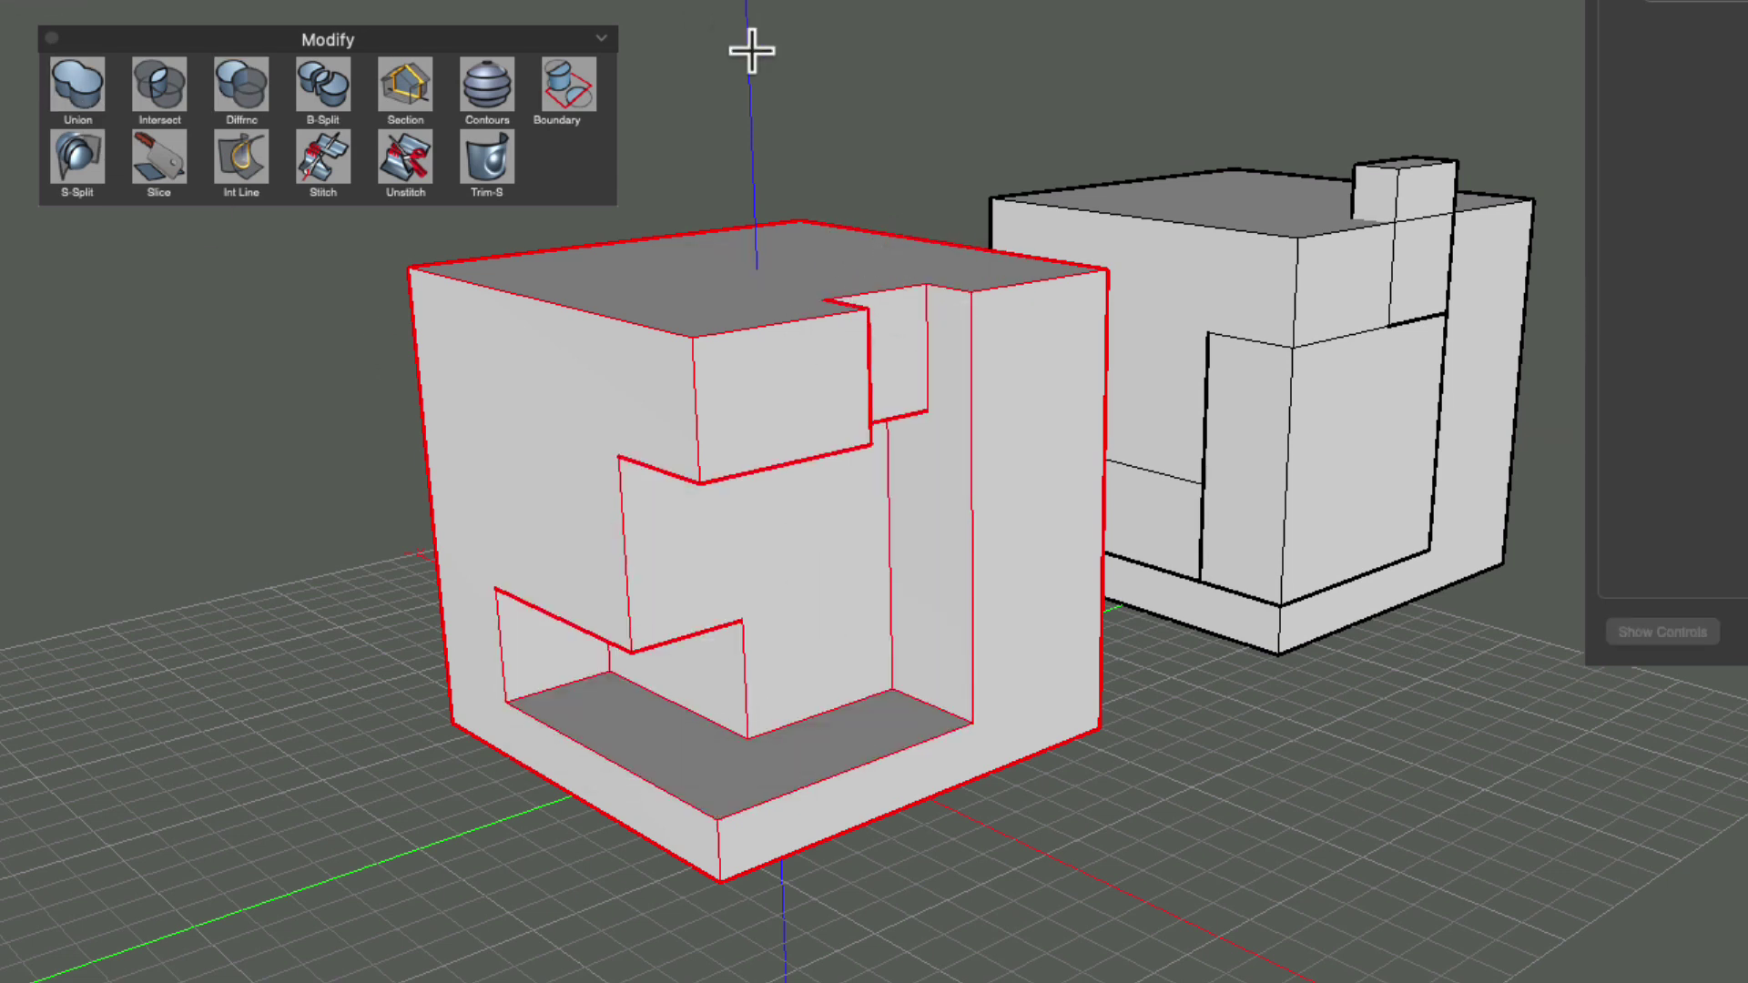
{"action": "left_click", "coordinate": [805, 146]}
{"action": "scroll", "coordinate": [804, 145], "scroll_direction": "right", "scroll_amount": 5}
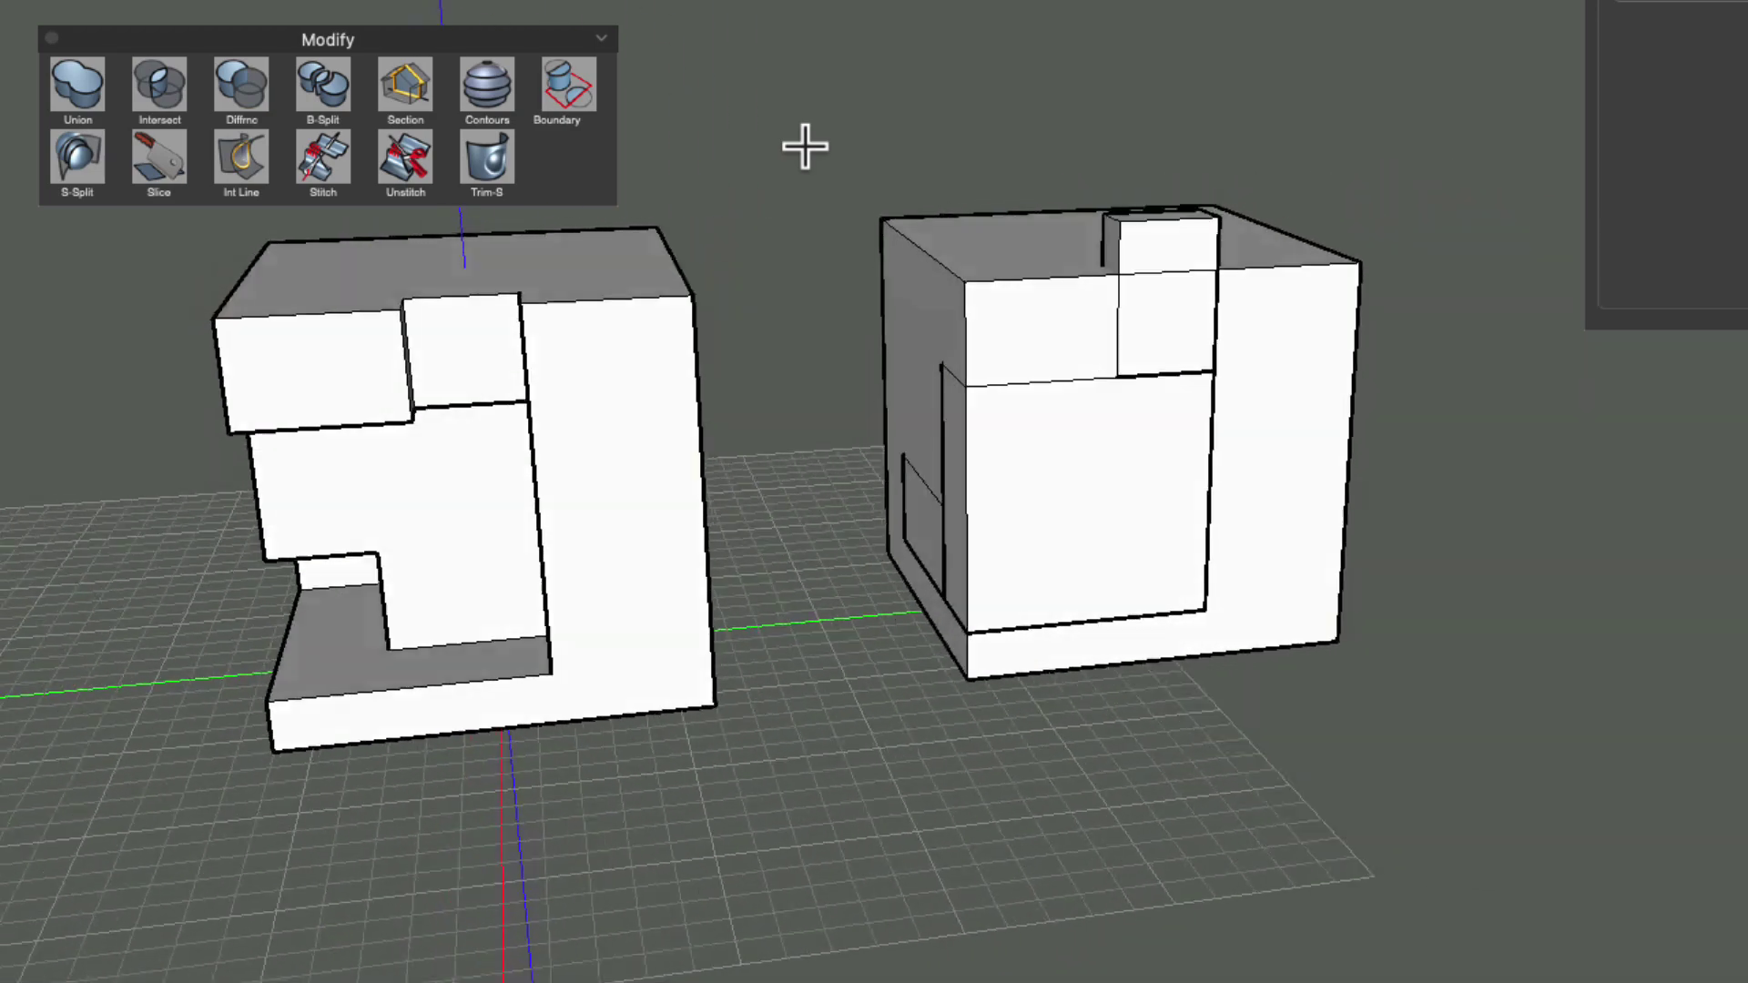
{"action": "scroll", "coordinate": [805, 145], "scroll_direction": "left", "scroll_amount": 5}
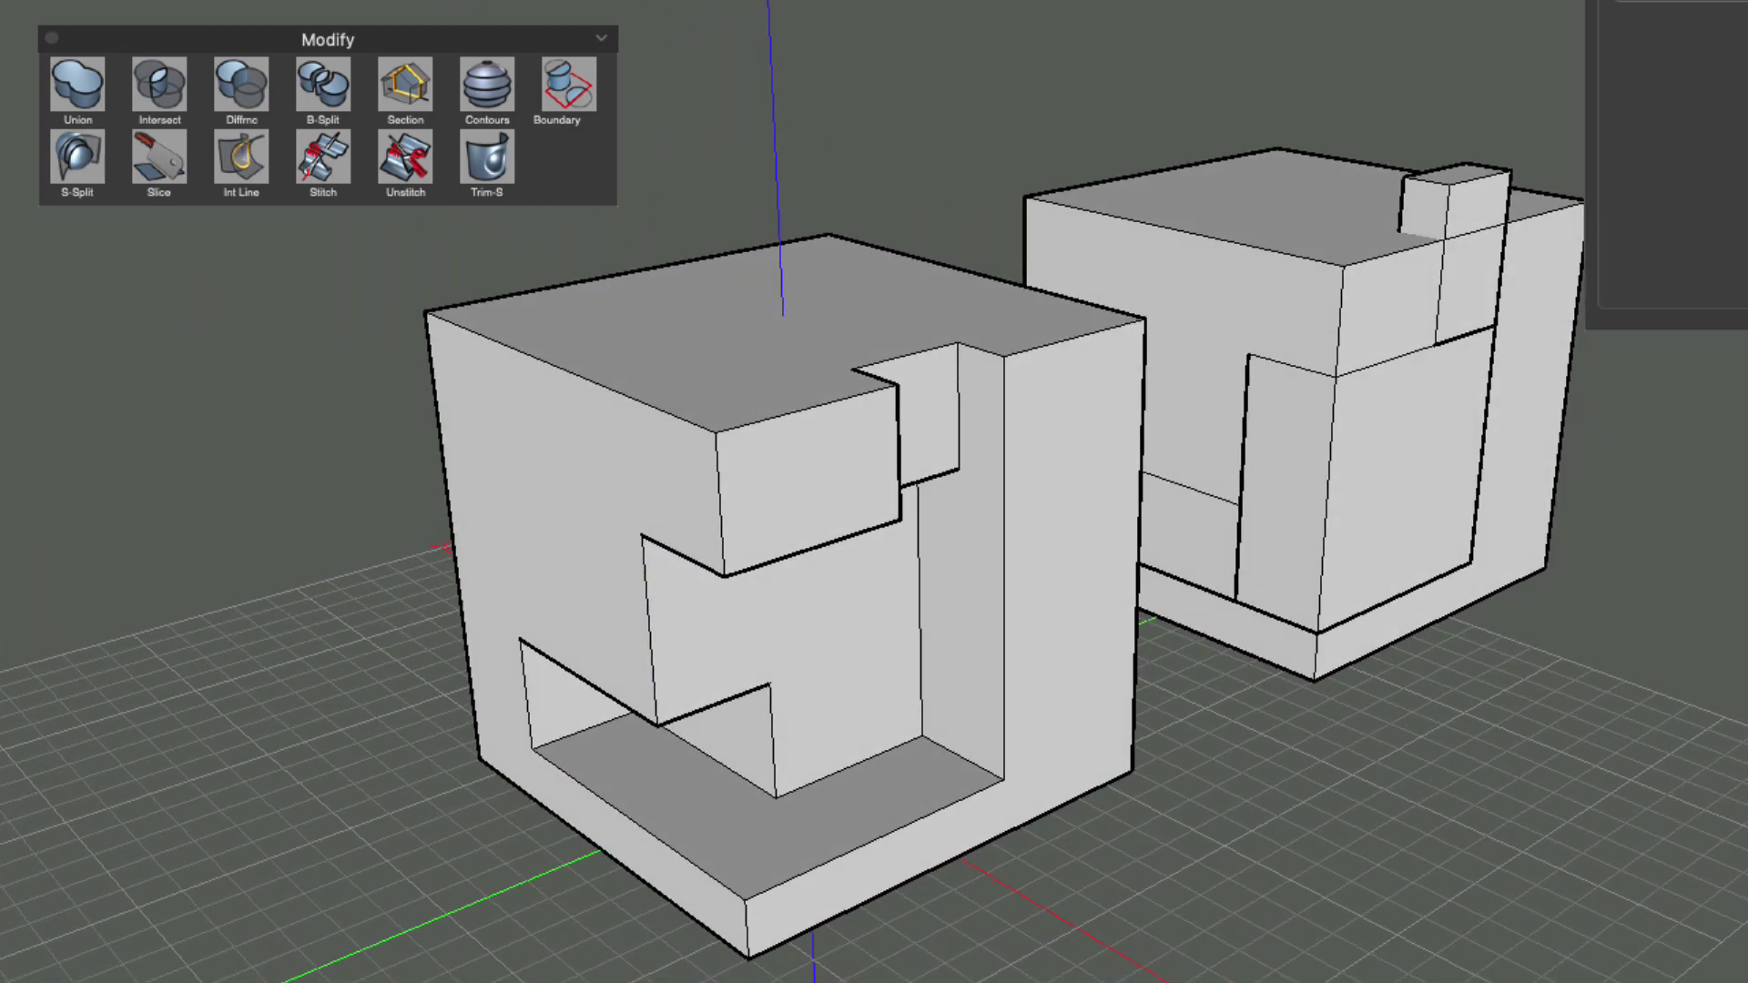
{"action": "scroll", "coordinate": [914, 113], "scroll_direction": "right", "scroll_amount": 5}
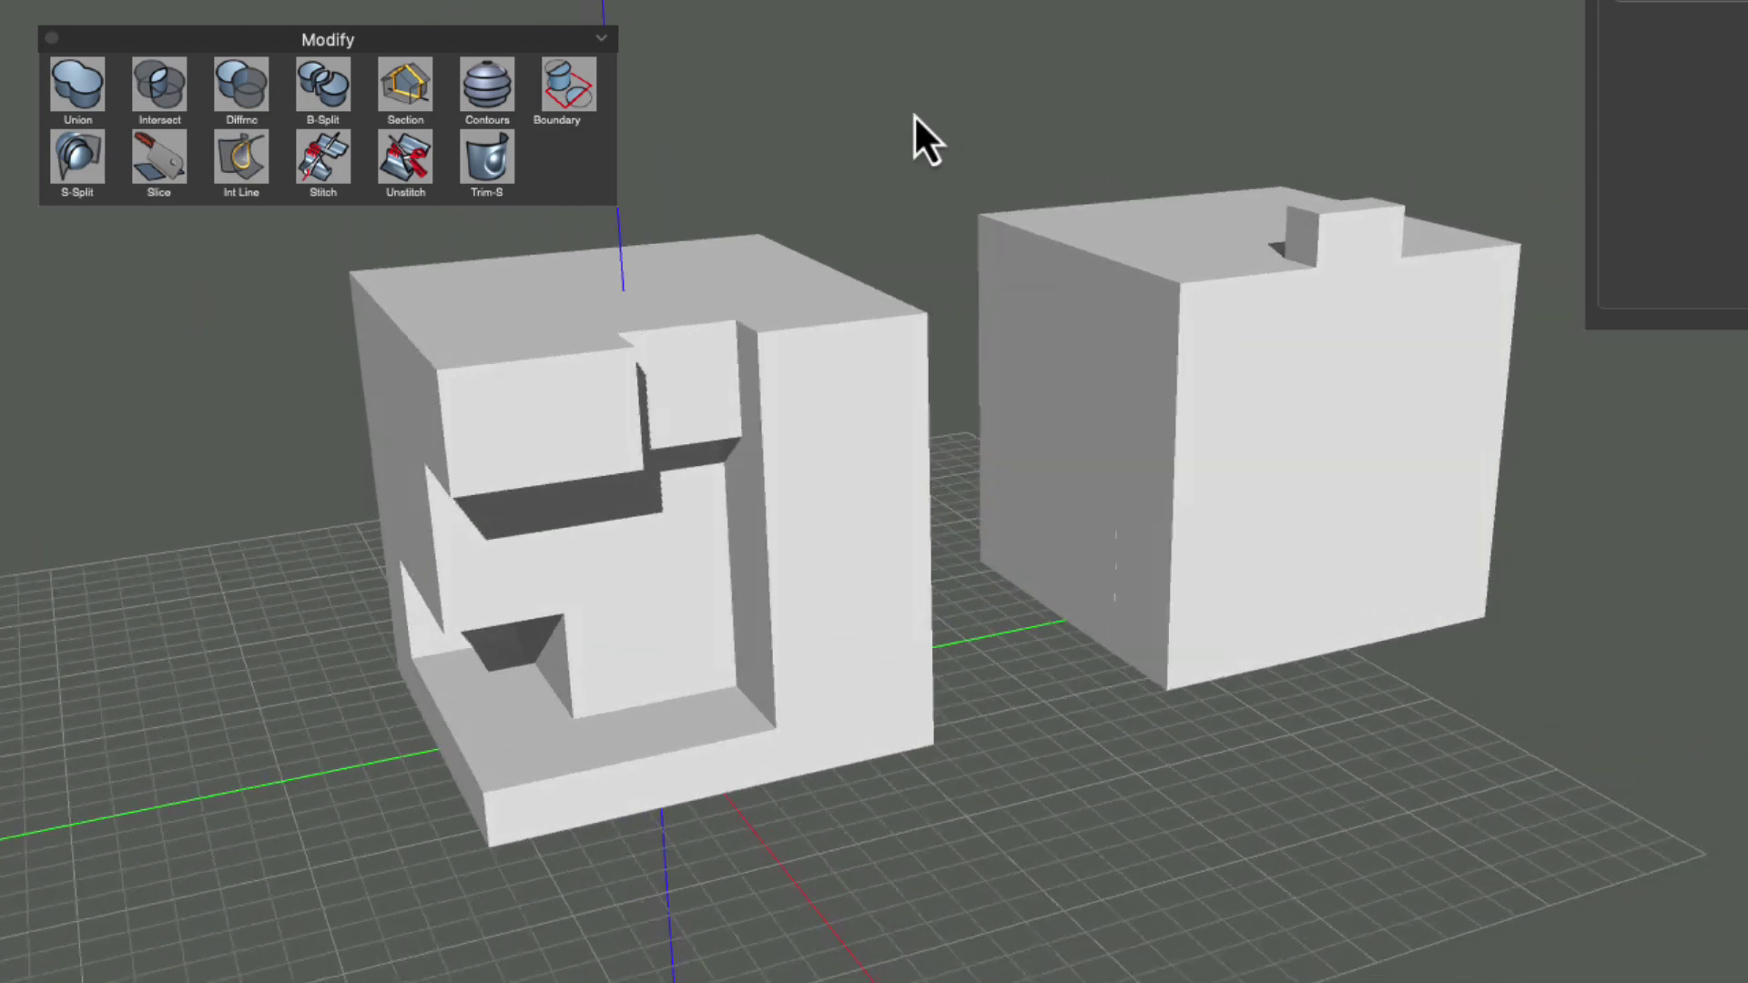
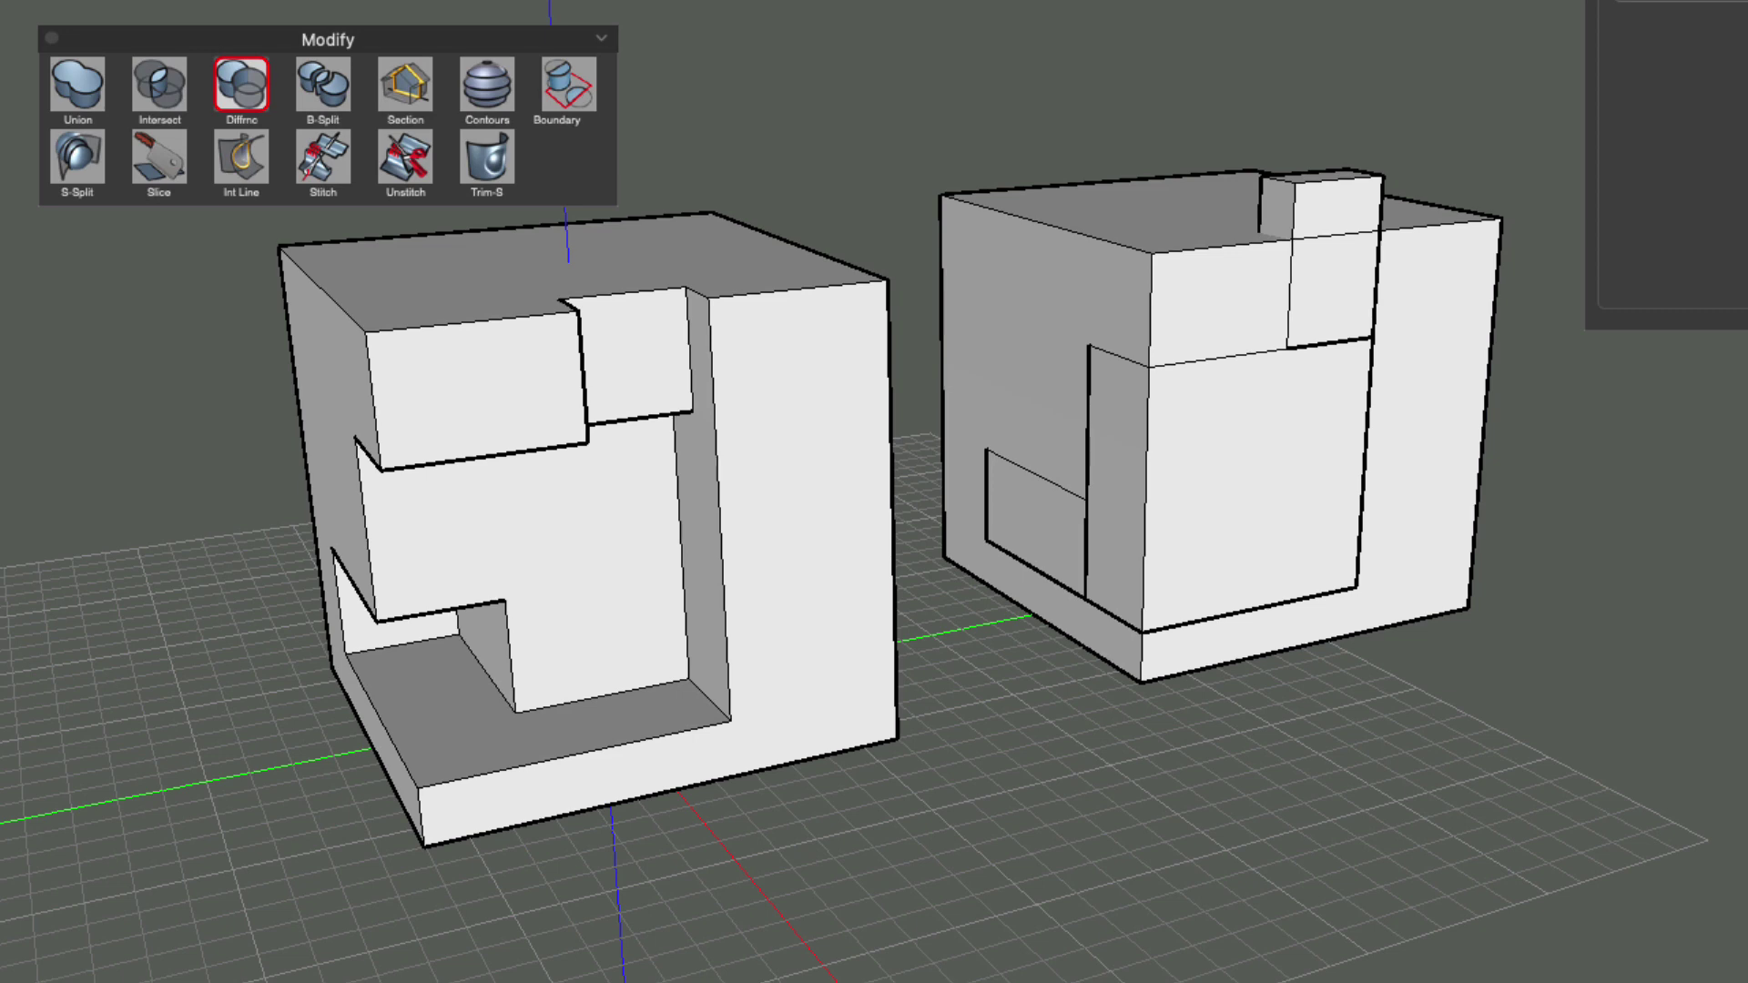
- Subtract the large middle block from the second cube with Difference, and clear the selection
{"action": "left_click", "coordinate": [1053, 216]}
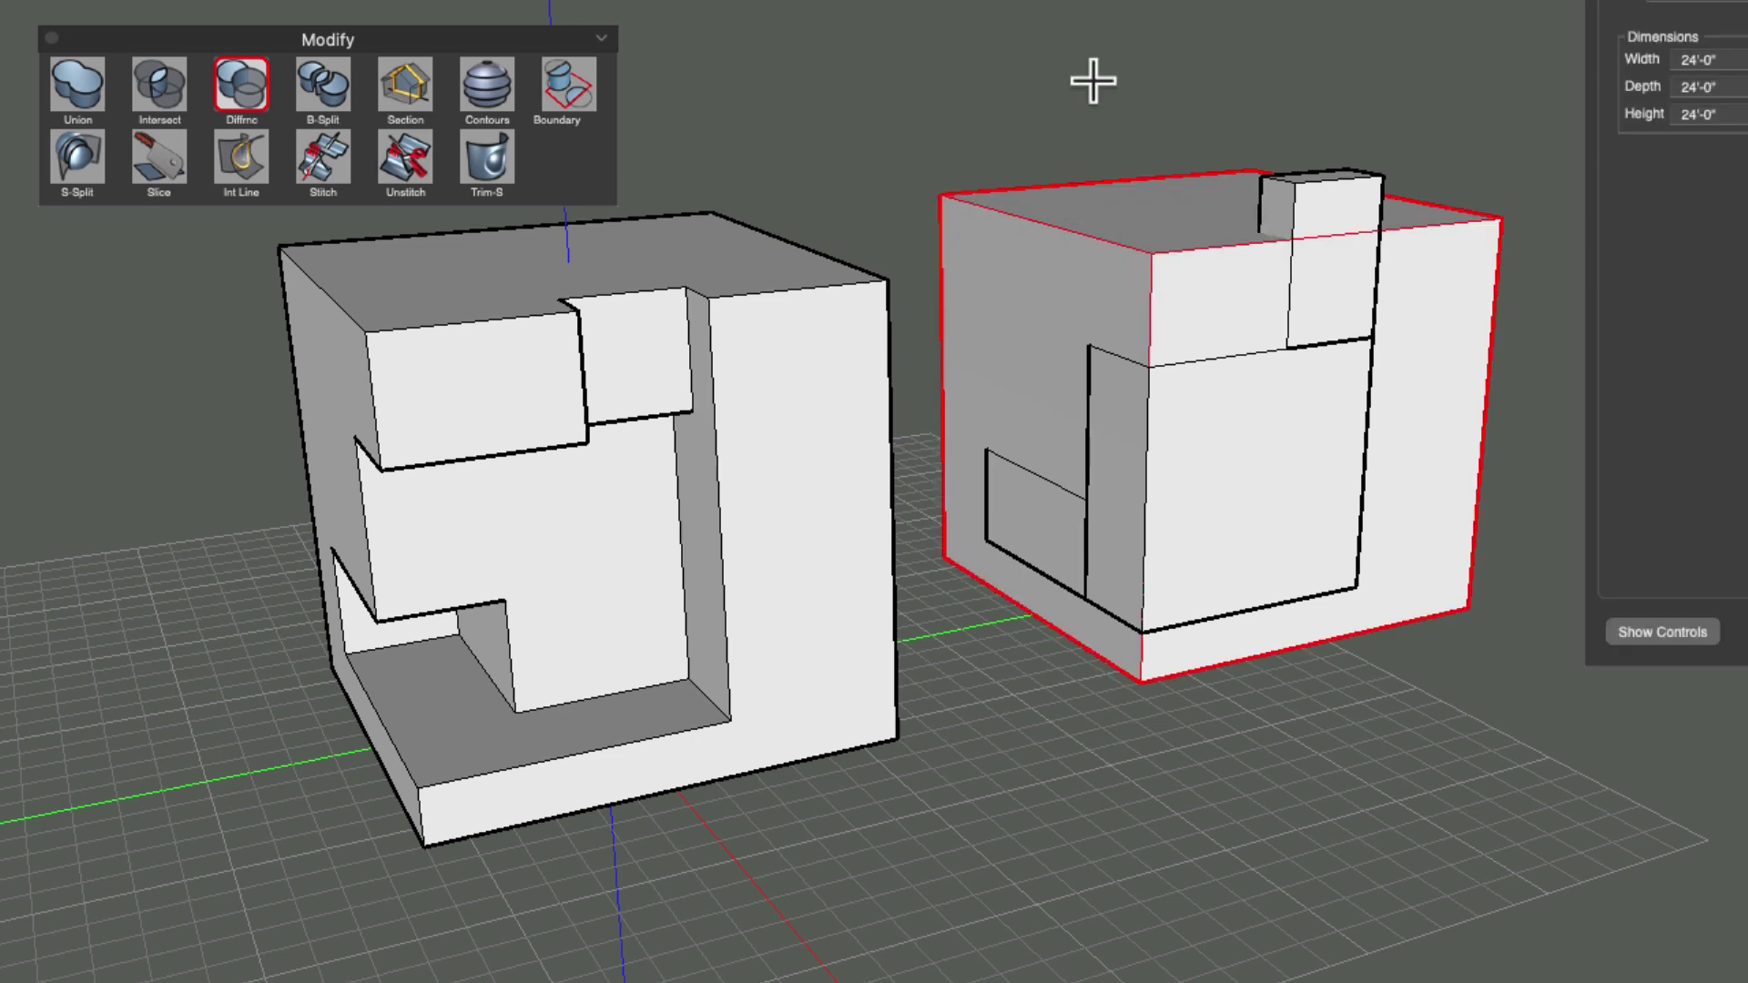
{"action": "scroll", "coordinate": [1092, 80], "scroll_direction": "up", "scroll_amount": 3}
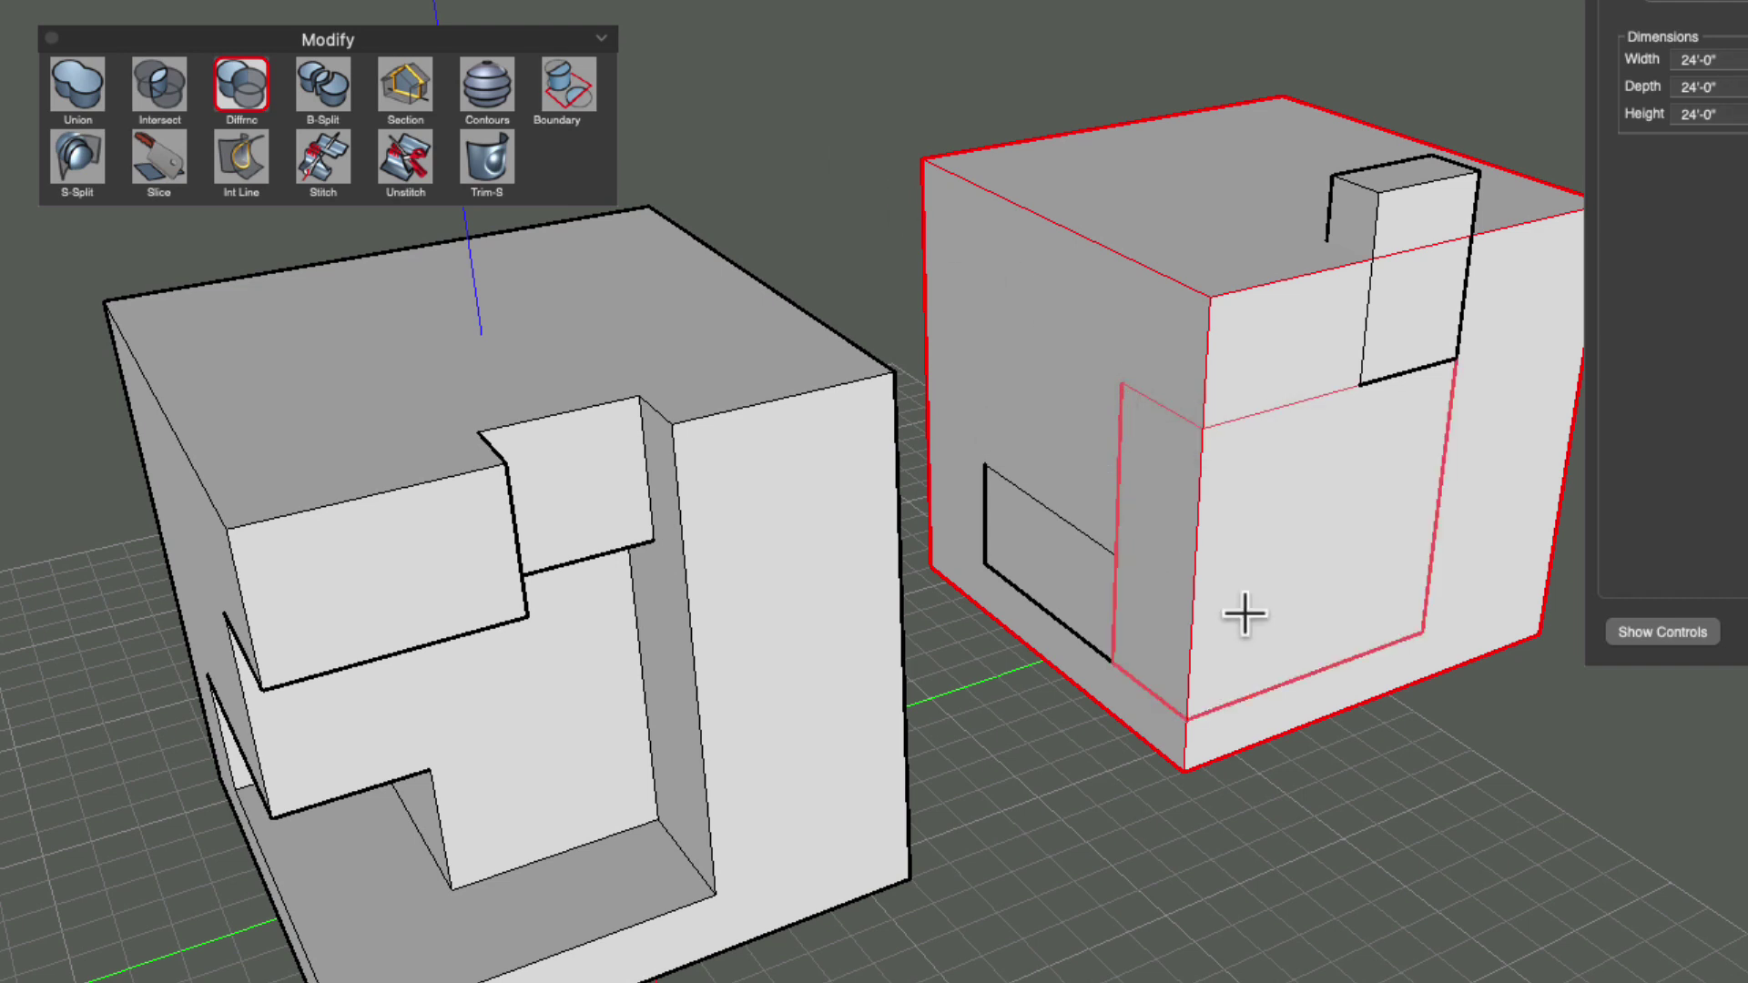
{"action": "left_click", "coordinate": [1170, 402]}
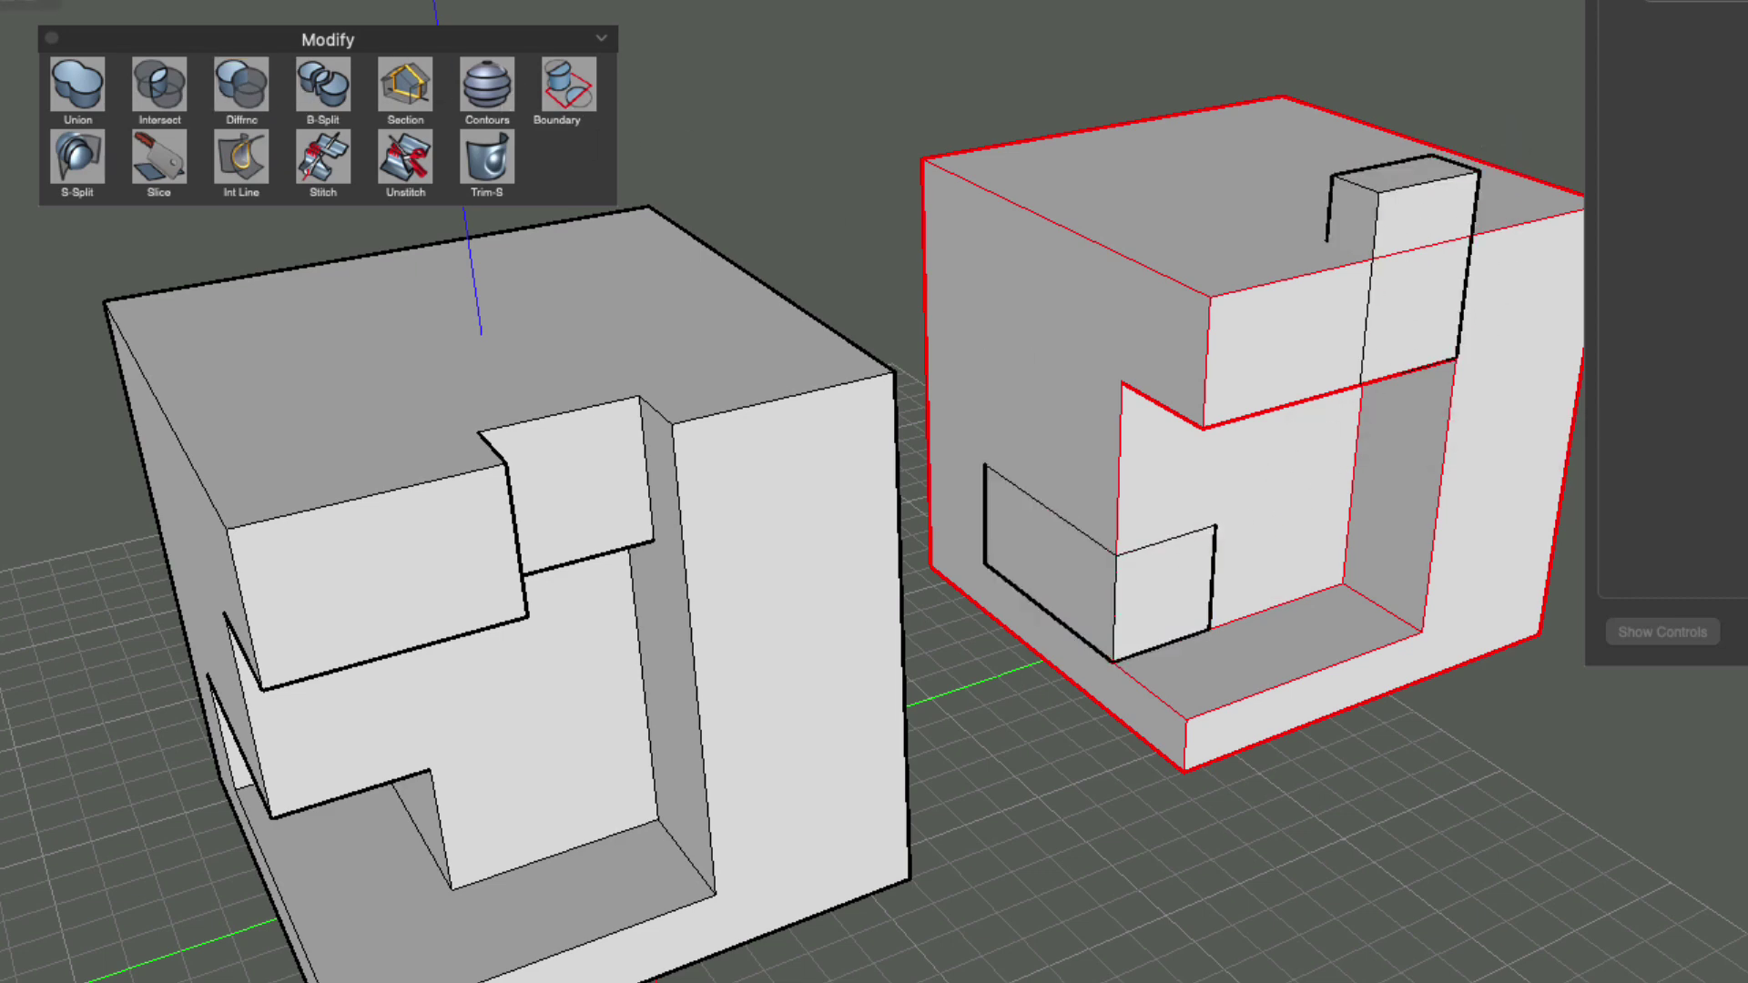
{"action": "left_click", "coordinate": [996, 51]}
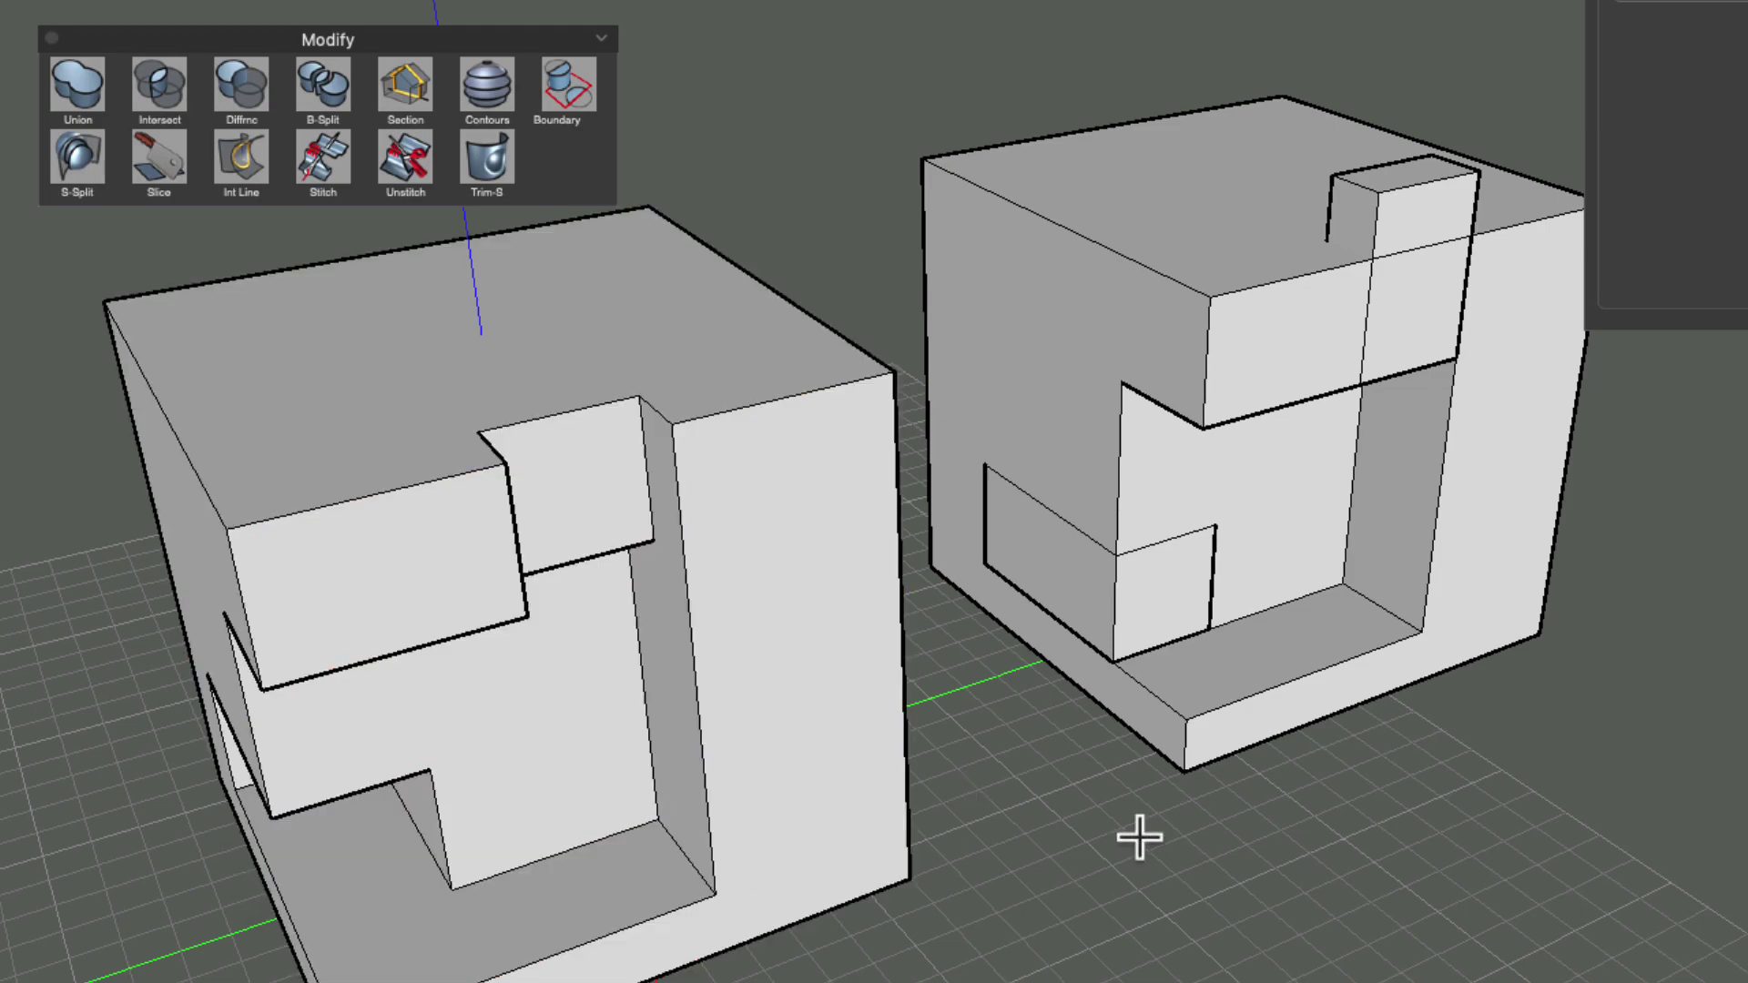
- Subtract the two remaining smaller blocks from the second cube with Difference
{"action": "scroll", "coordinate": [1141, 833], "scroll_direction": "down", "scroll_amount": 5}
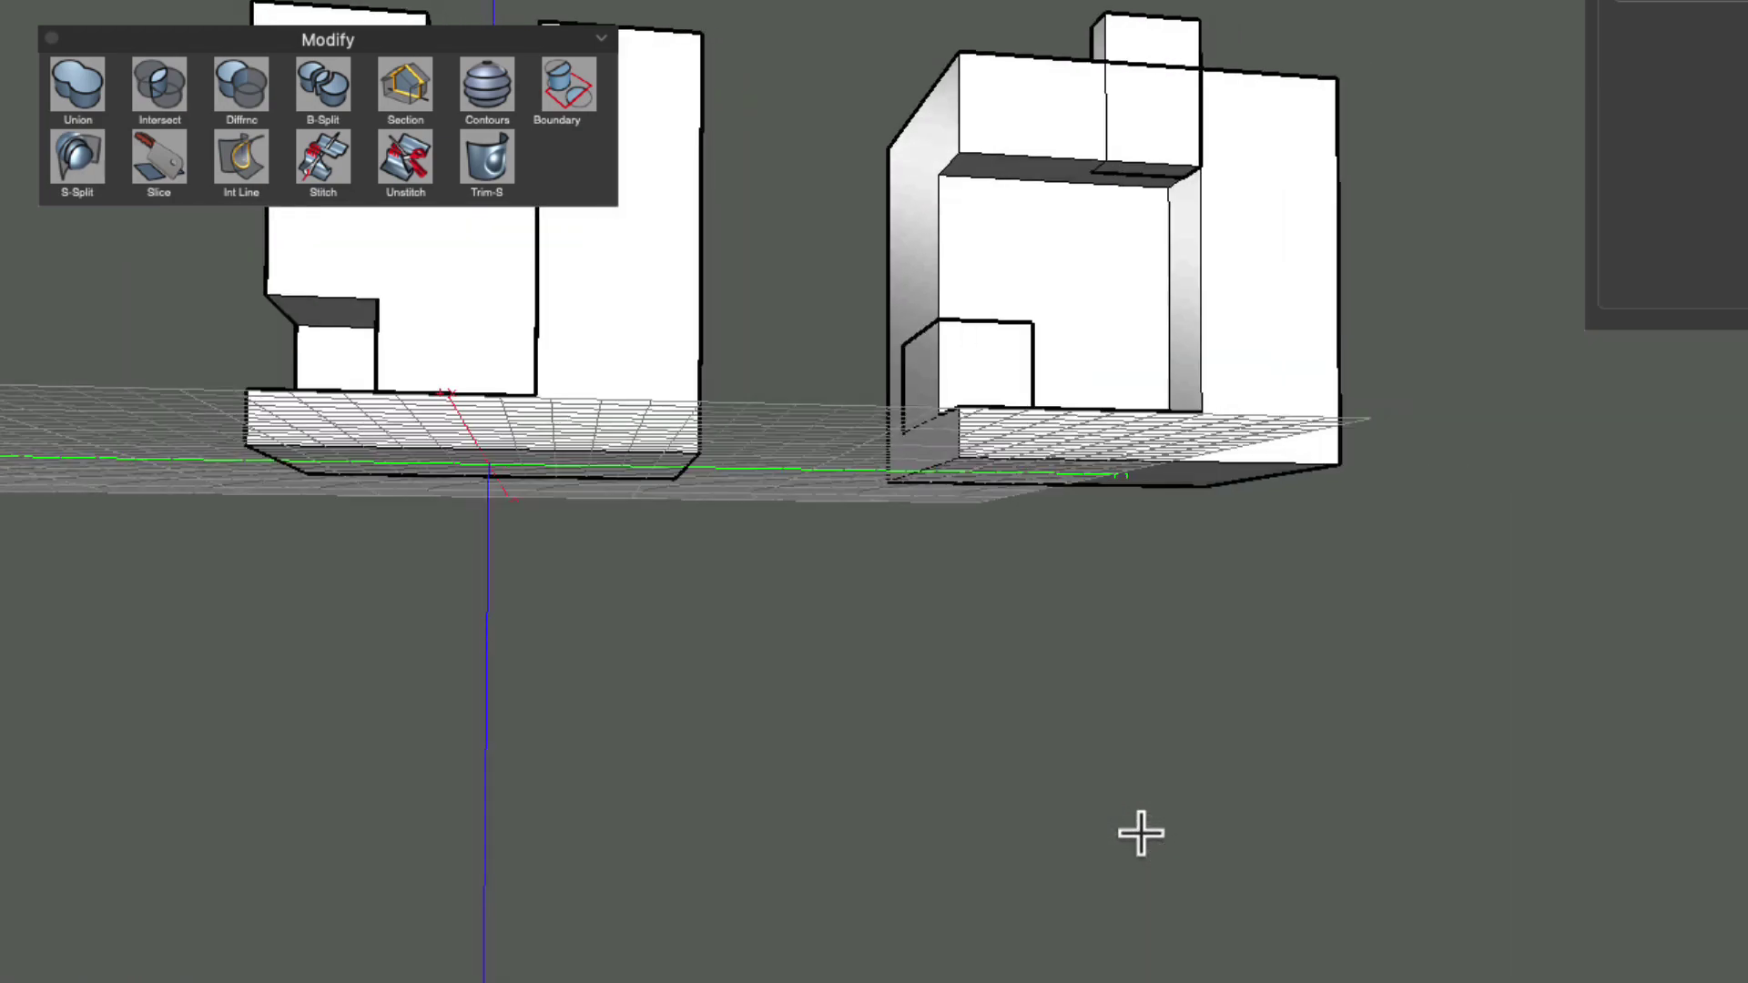
{"action": "scroll", "coordinate": [1140, 833], "scroll_direction": "up", "scroll_amount": 5}
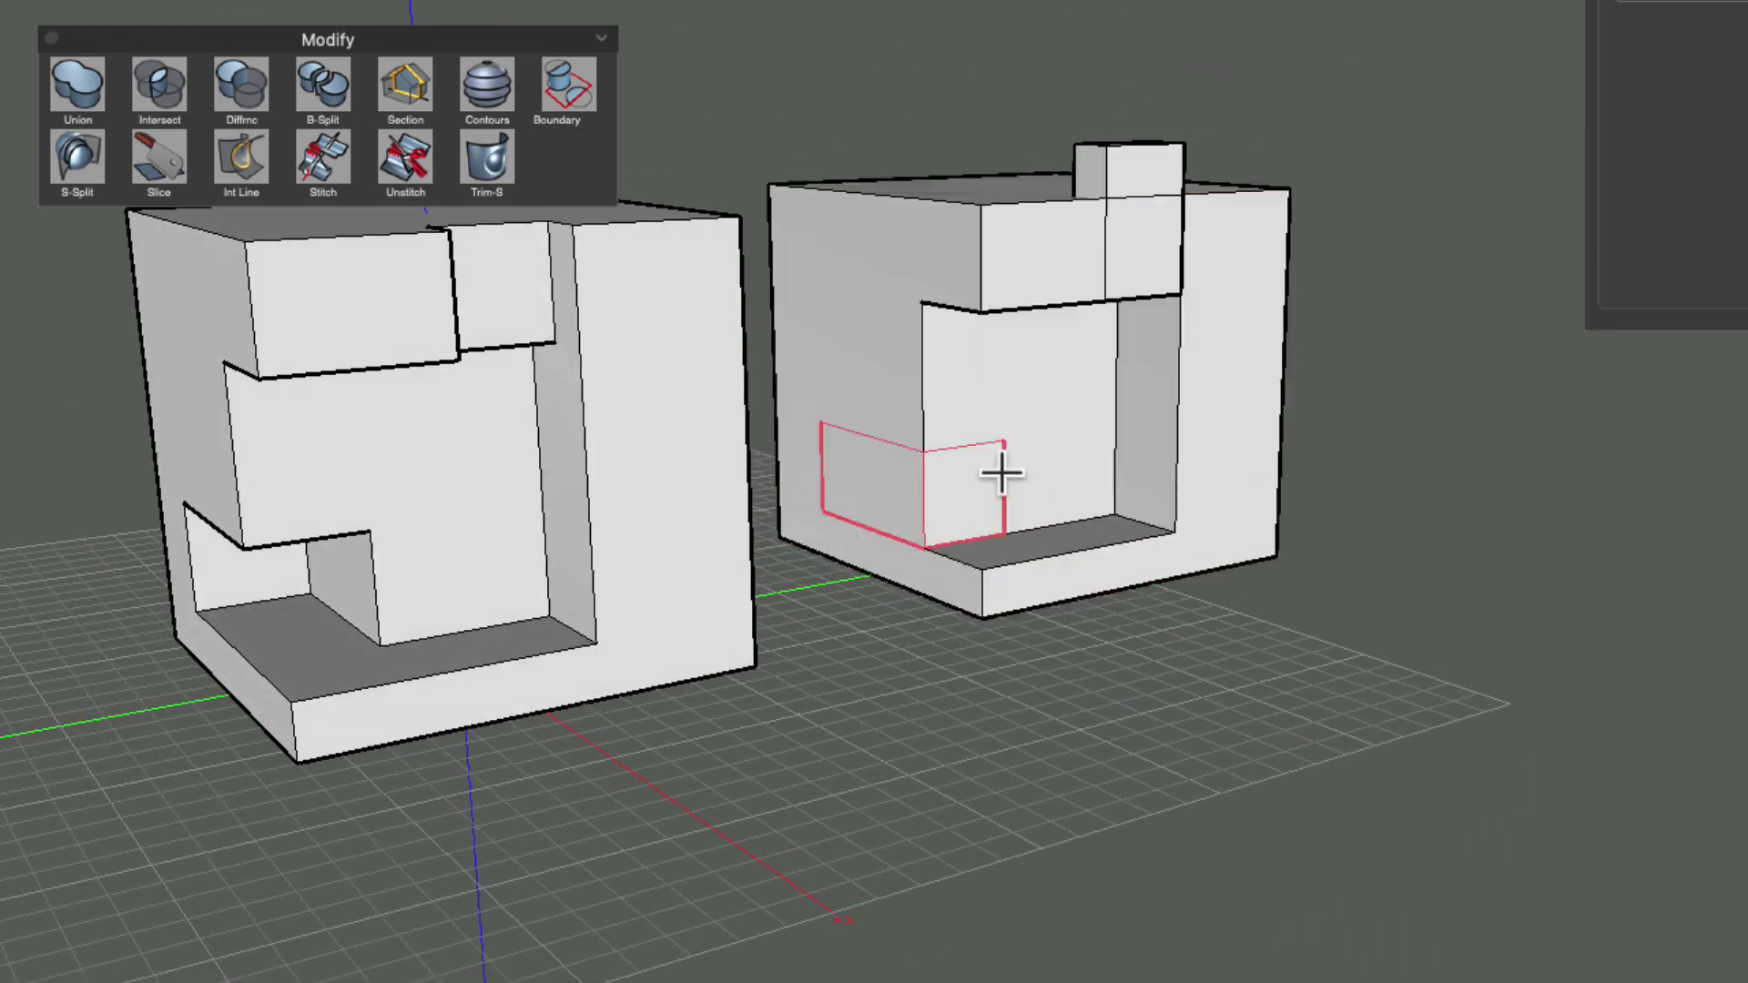
{"action": "scroll", "coordinate": [1158, 246], "scroll_direction": "up", "scroll_amount": 5}
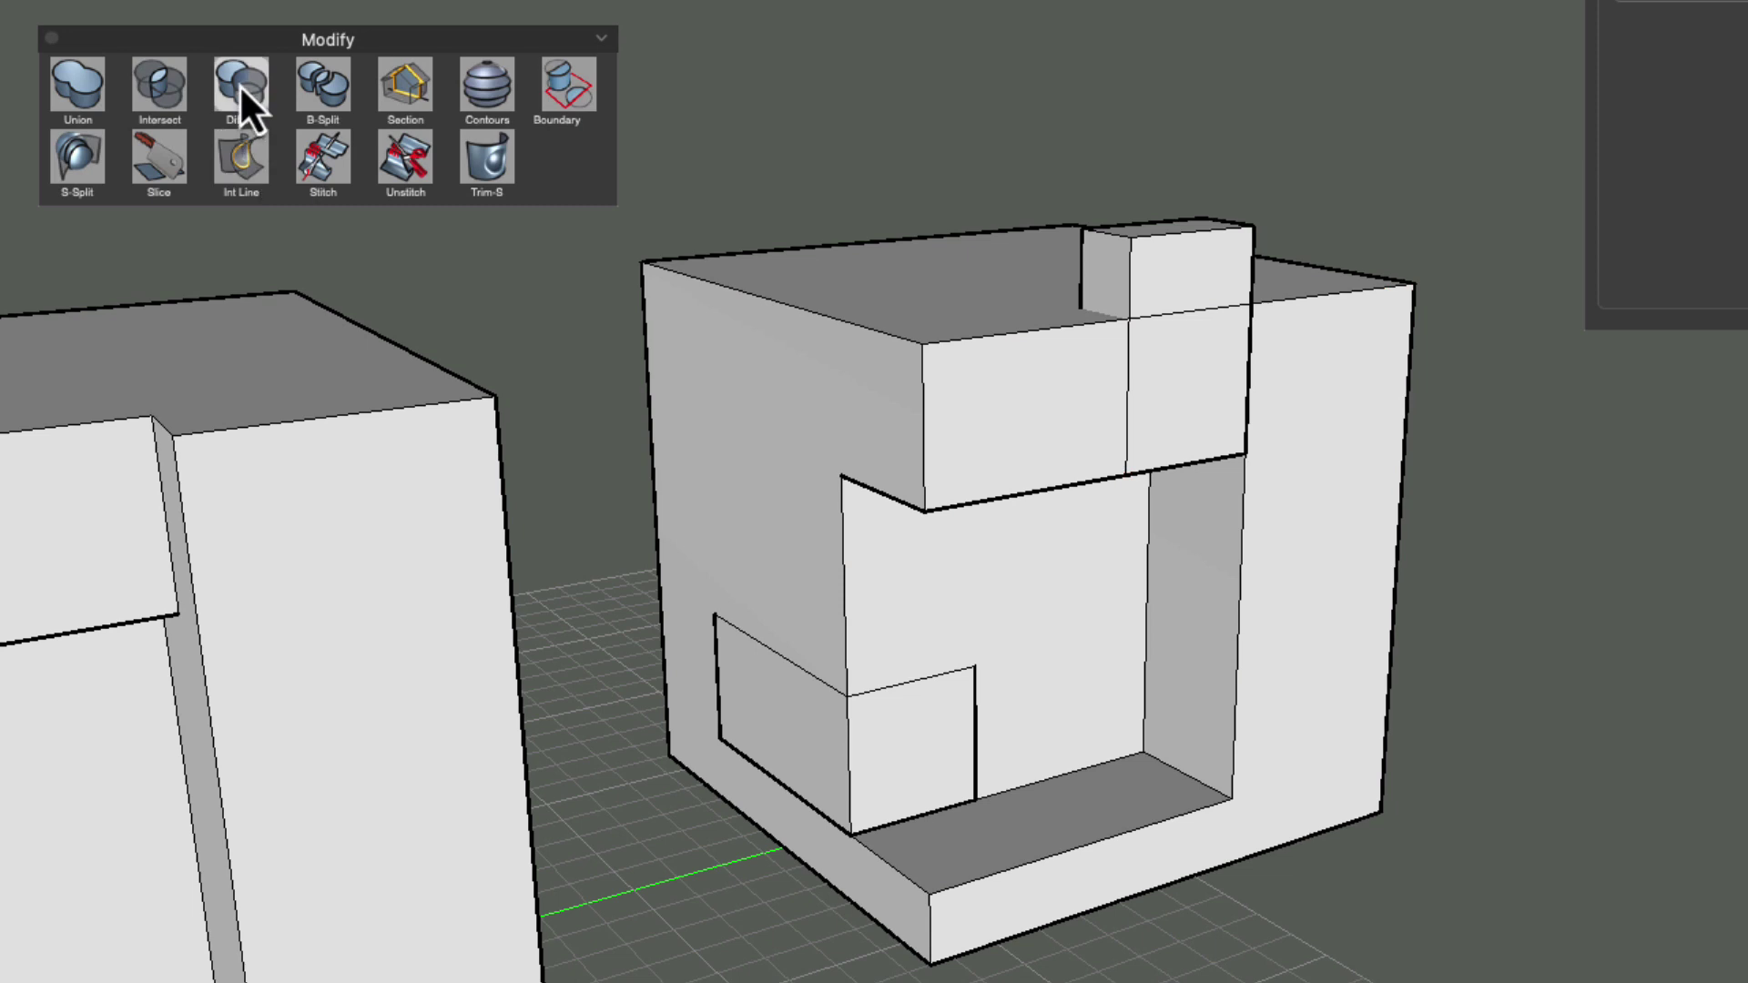
{"action": "left_click", "coordinate": [763, 312]}
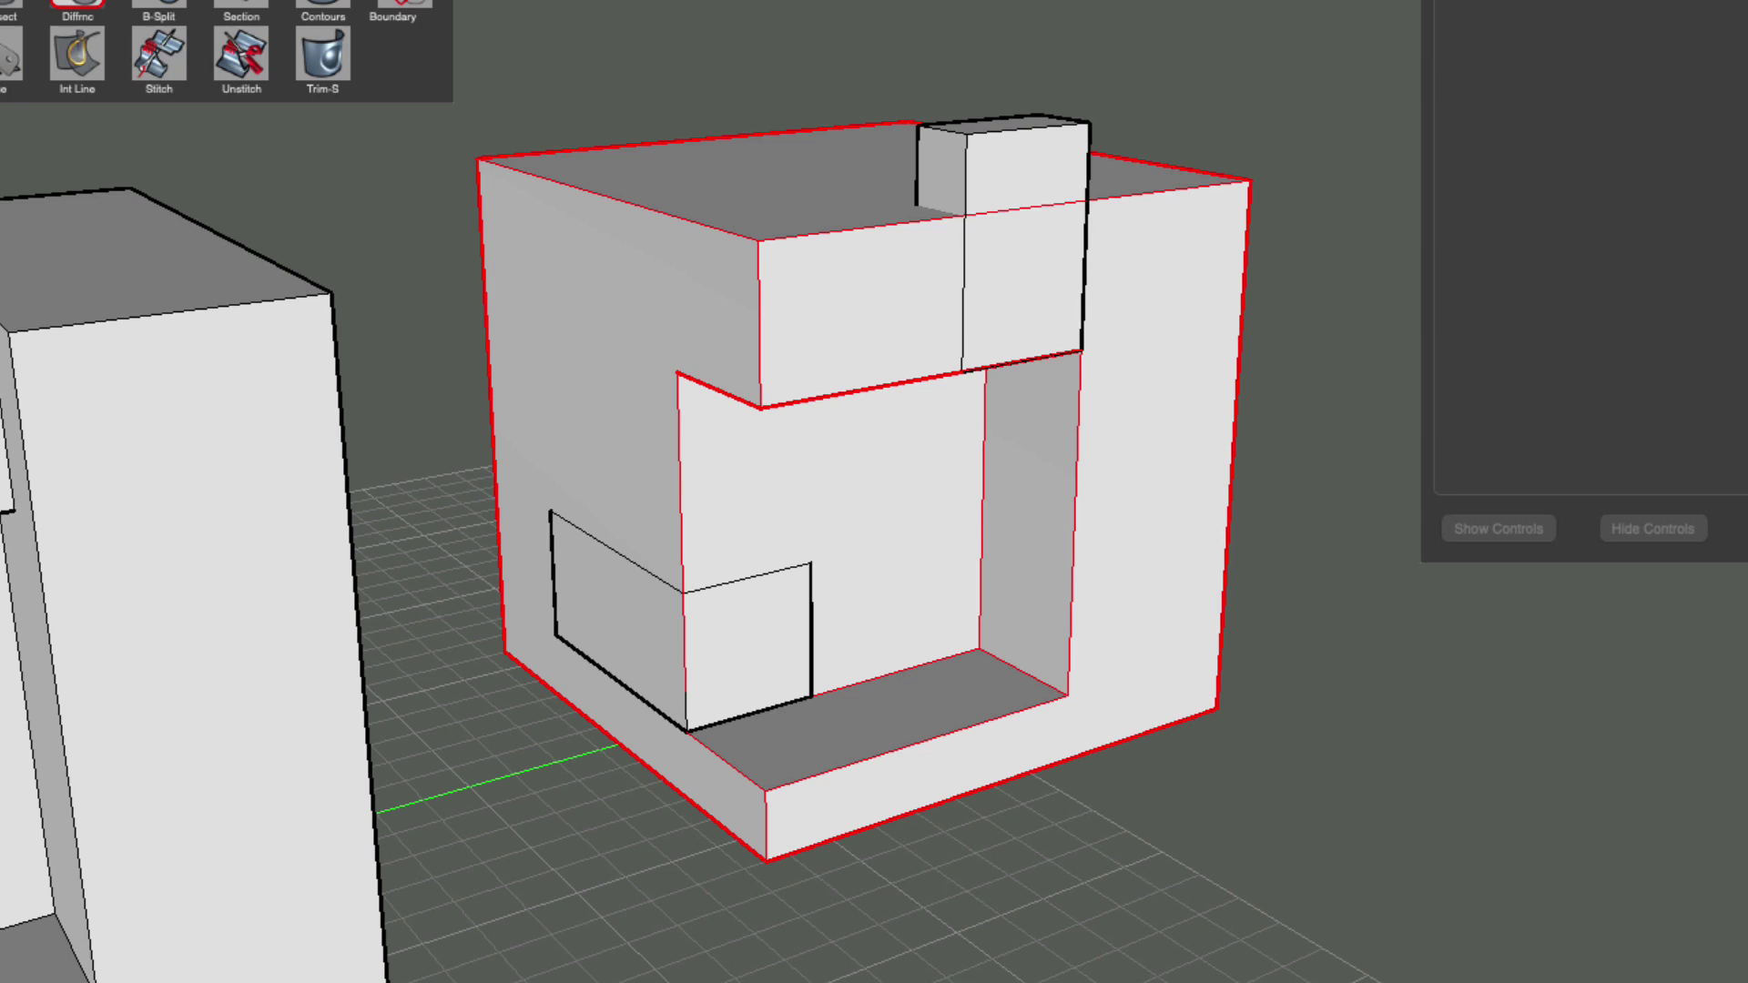
{"action": "left_click", "coordinate": [1034, 179]}
{"action": "left_click", "coordinate": [609, 615]}
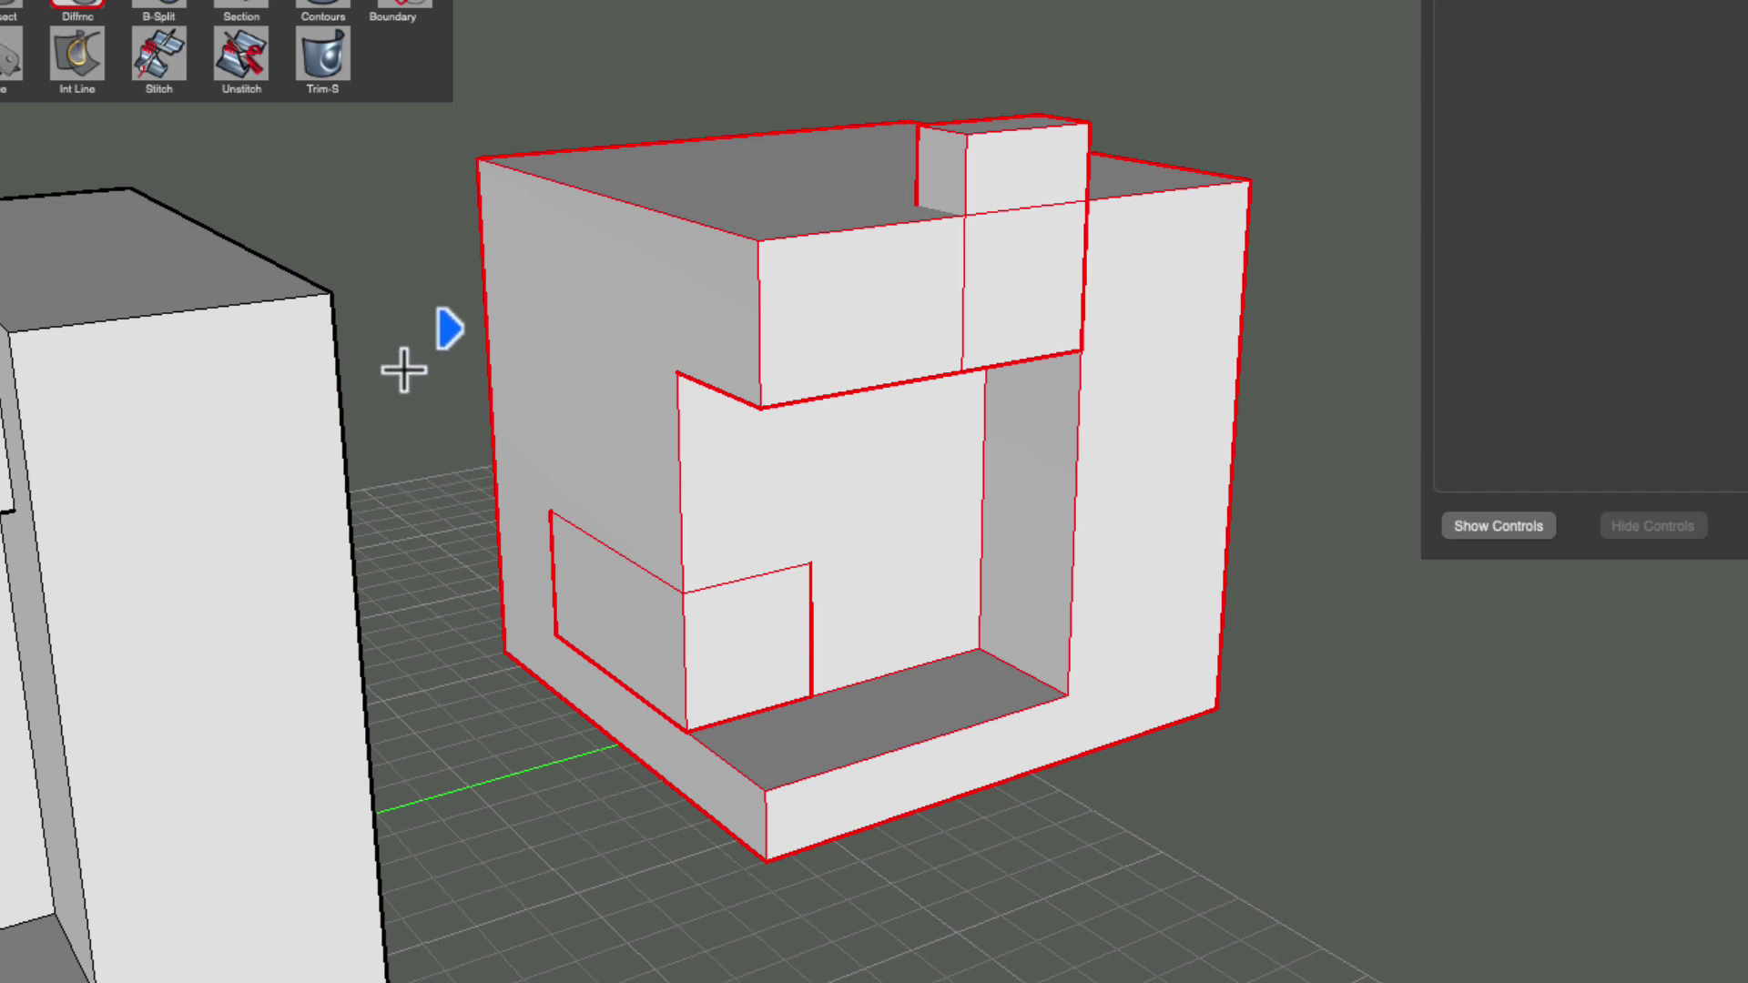
{"action": "right_click", "coordinate": [414, 302]}
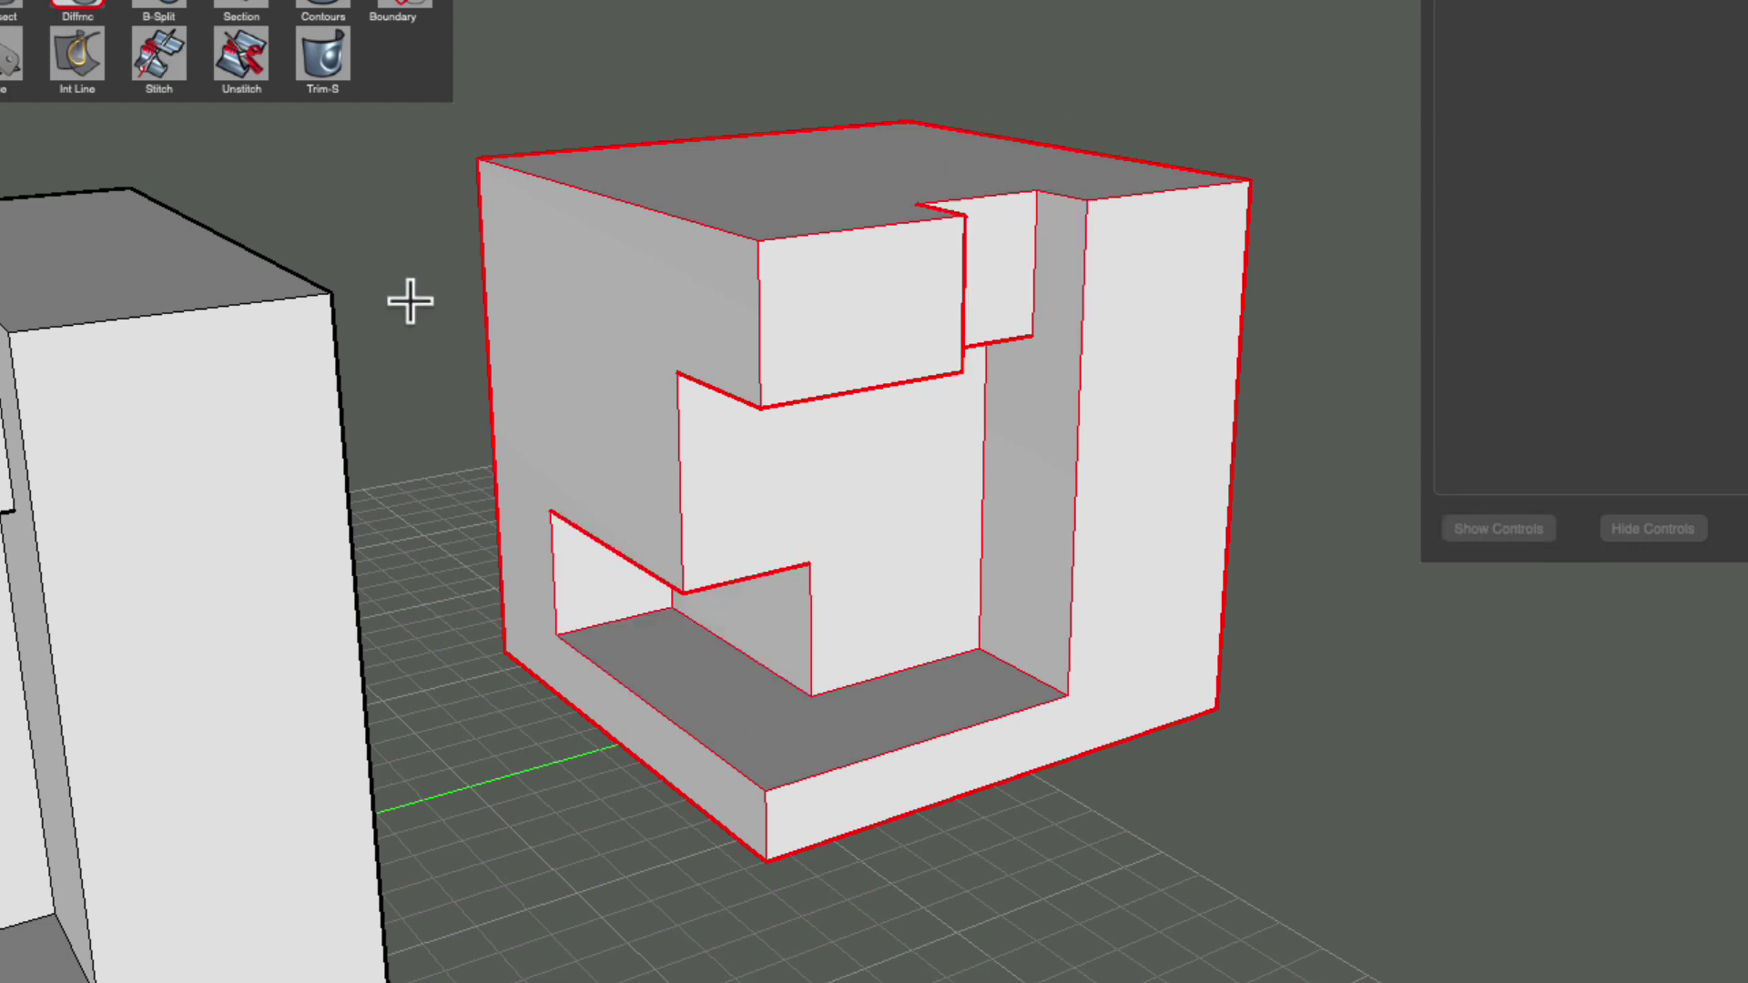
{"action": "scroll", "coordinate": [410, 300], "scroll_direction": "down", "scroll_amount": 5}
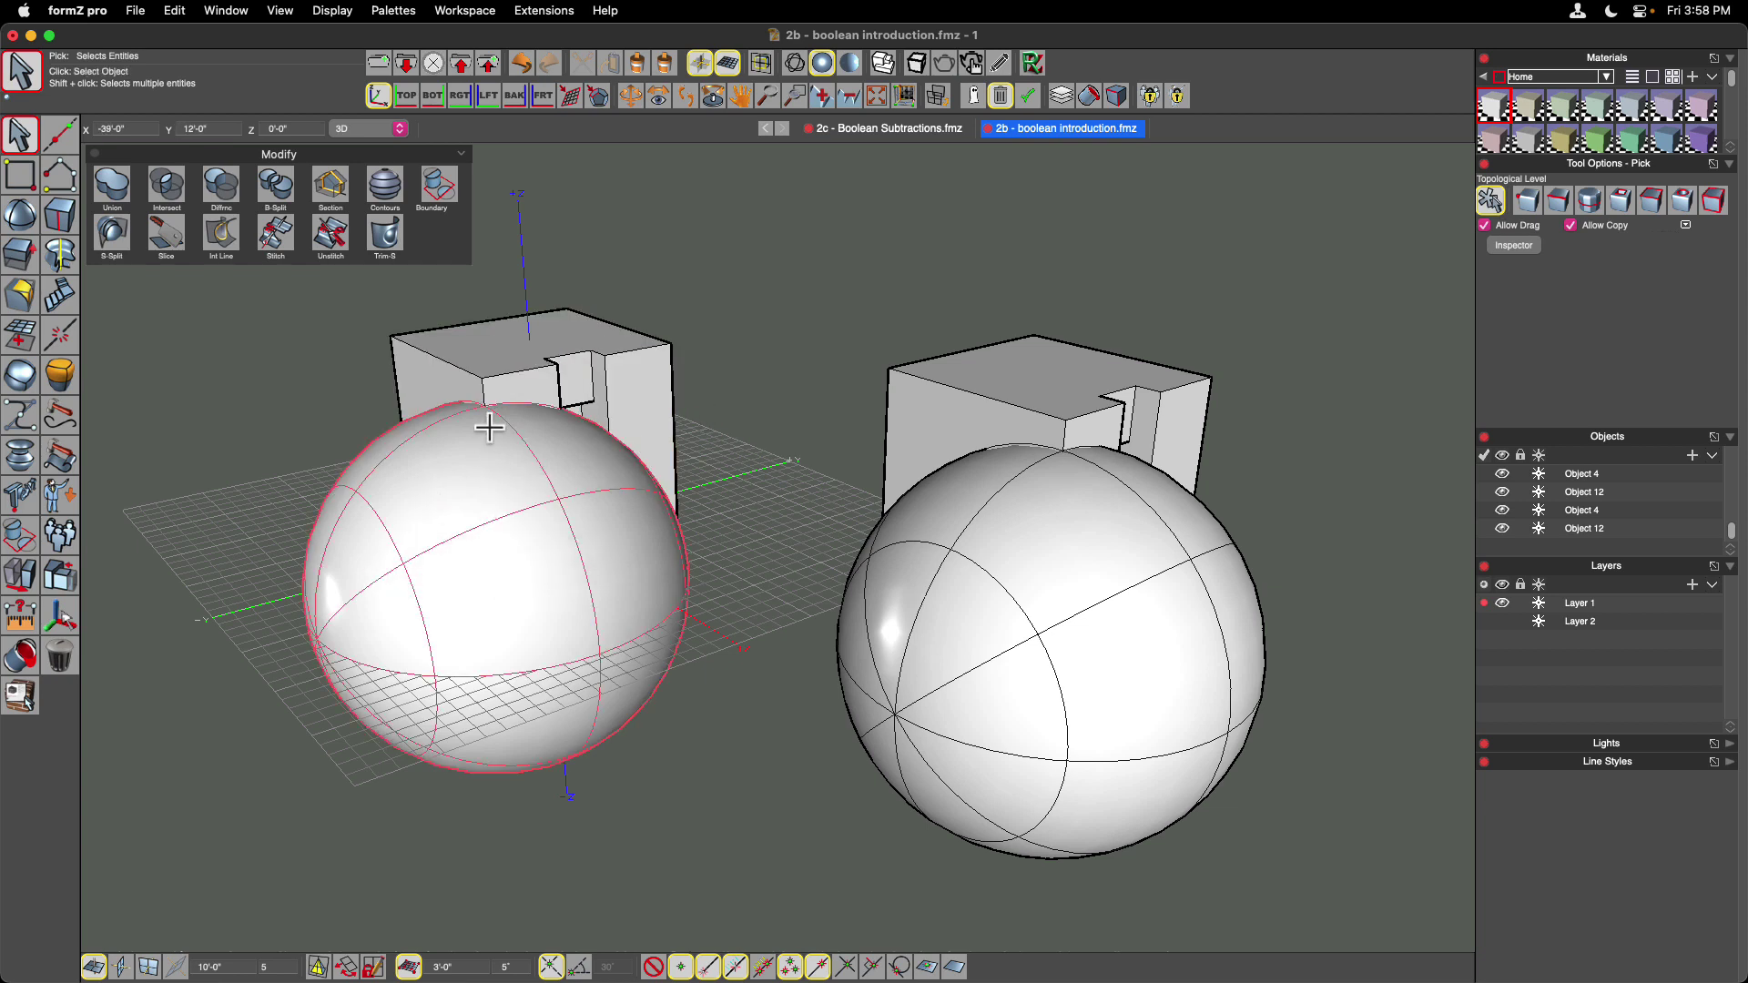
- Intersect the first carved cube with its overlapping sphere, and clear the selection
{"action": "middle_click_drag", "start_coordinate": [605, 394], "coordinate": [882, 454]}
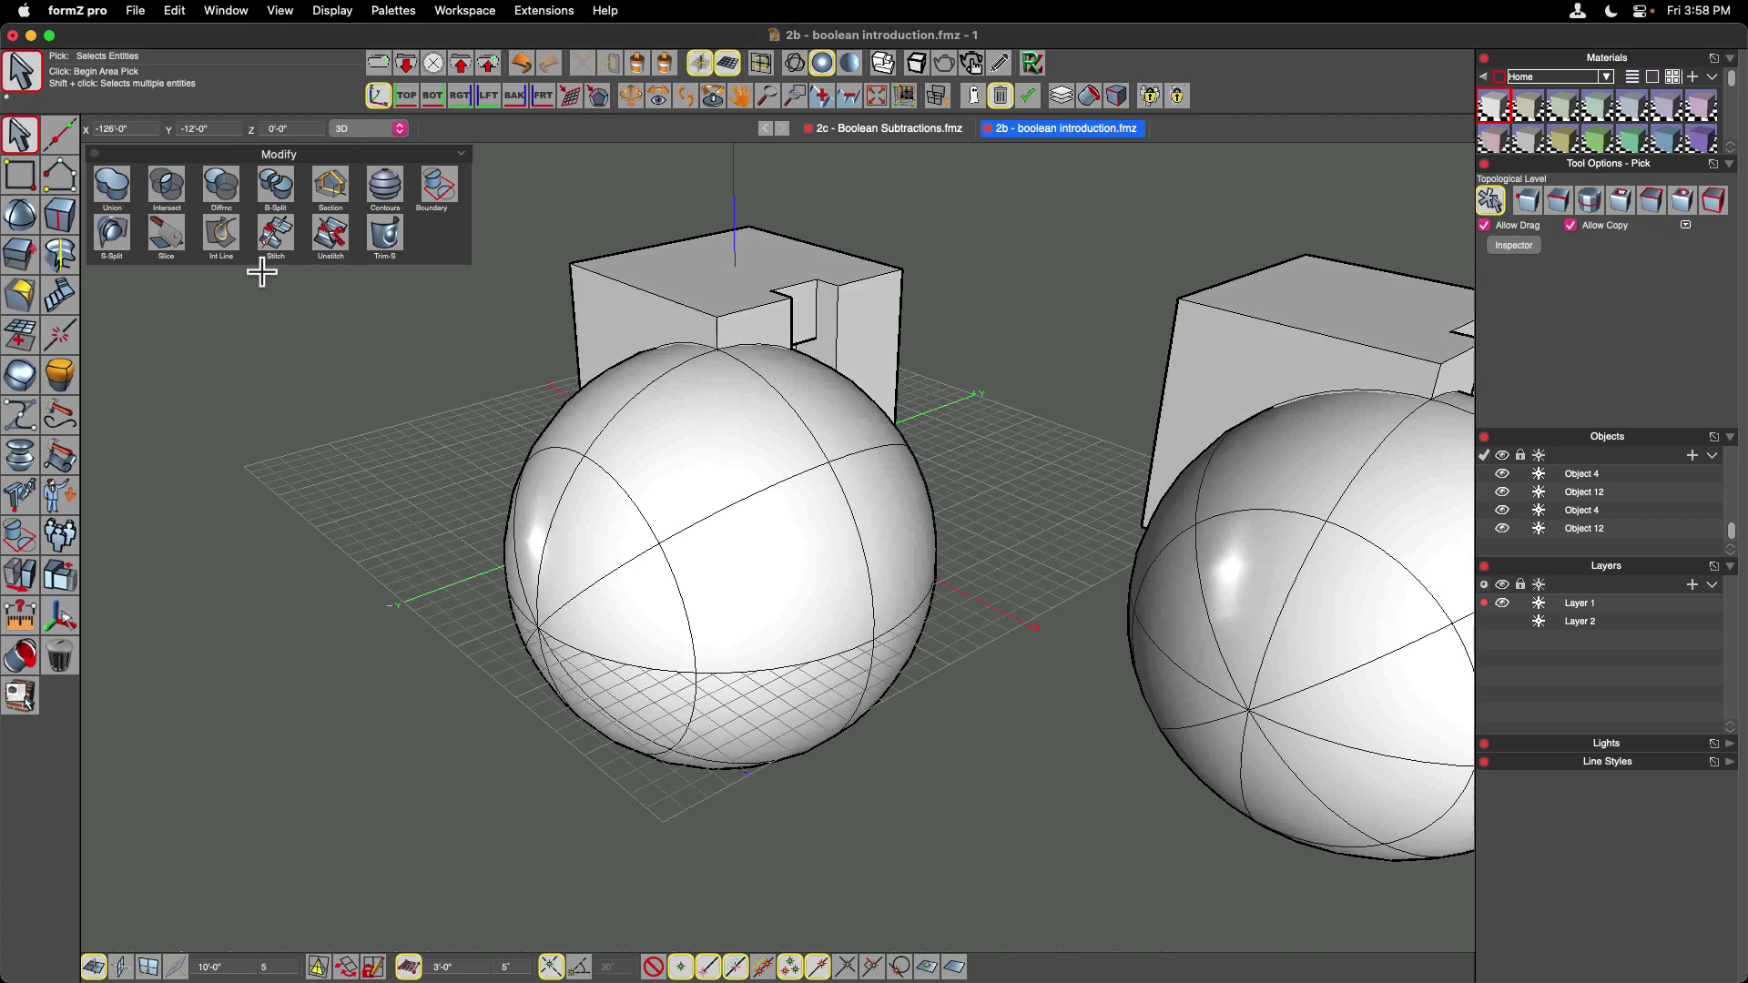
{"action": "left_click", "coordinate": [168, 193]}
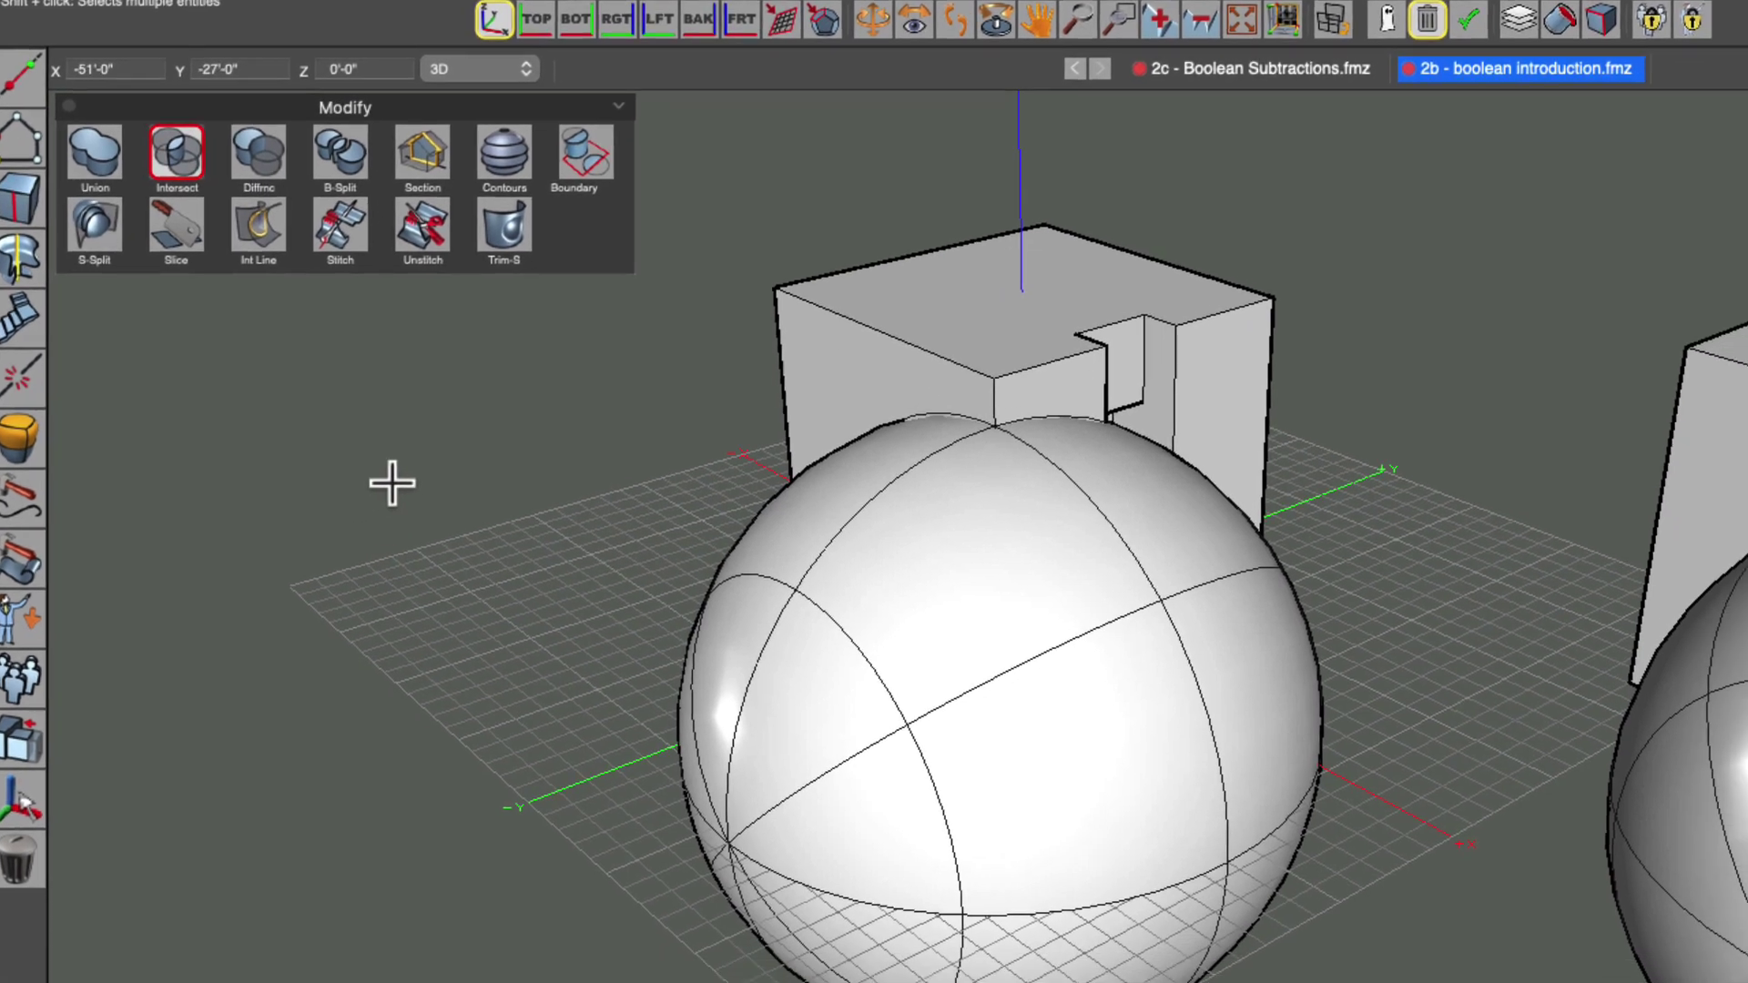
{"action": "left_click", "coordinate": [1011, 390]}
{"action": "left_click", "coordinate": [831, 483]}
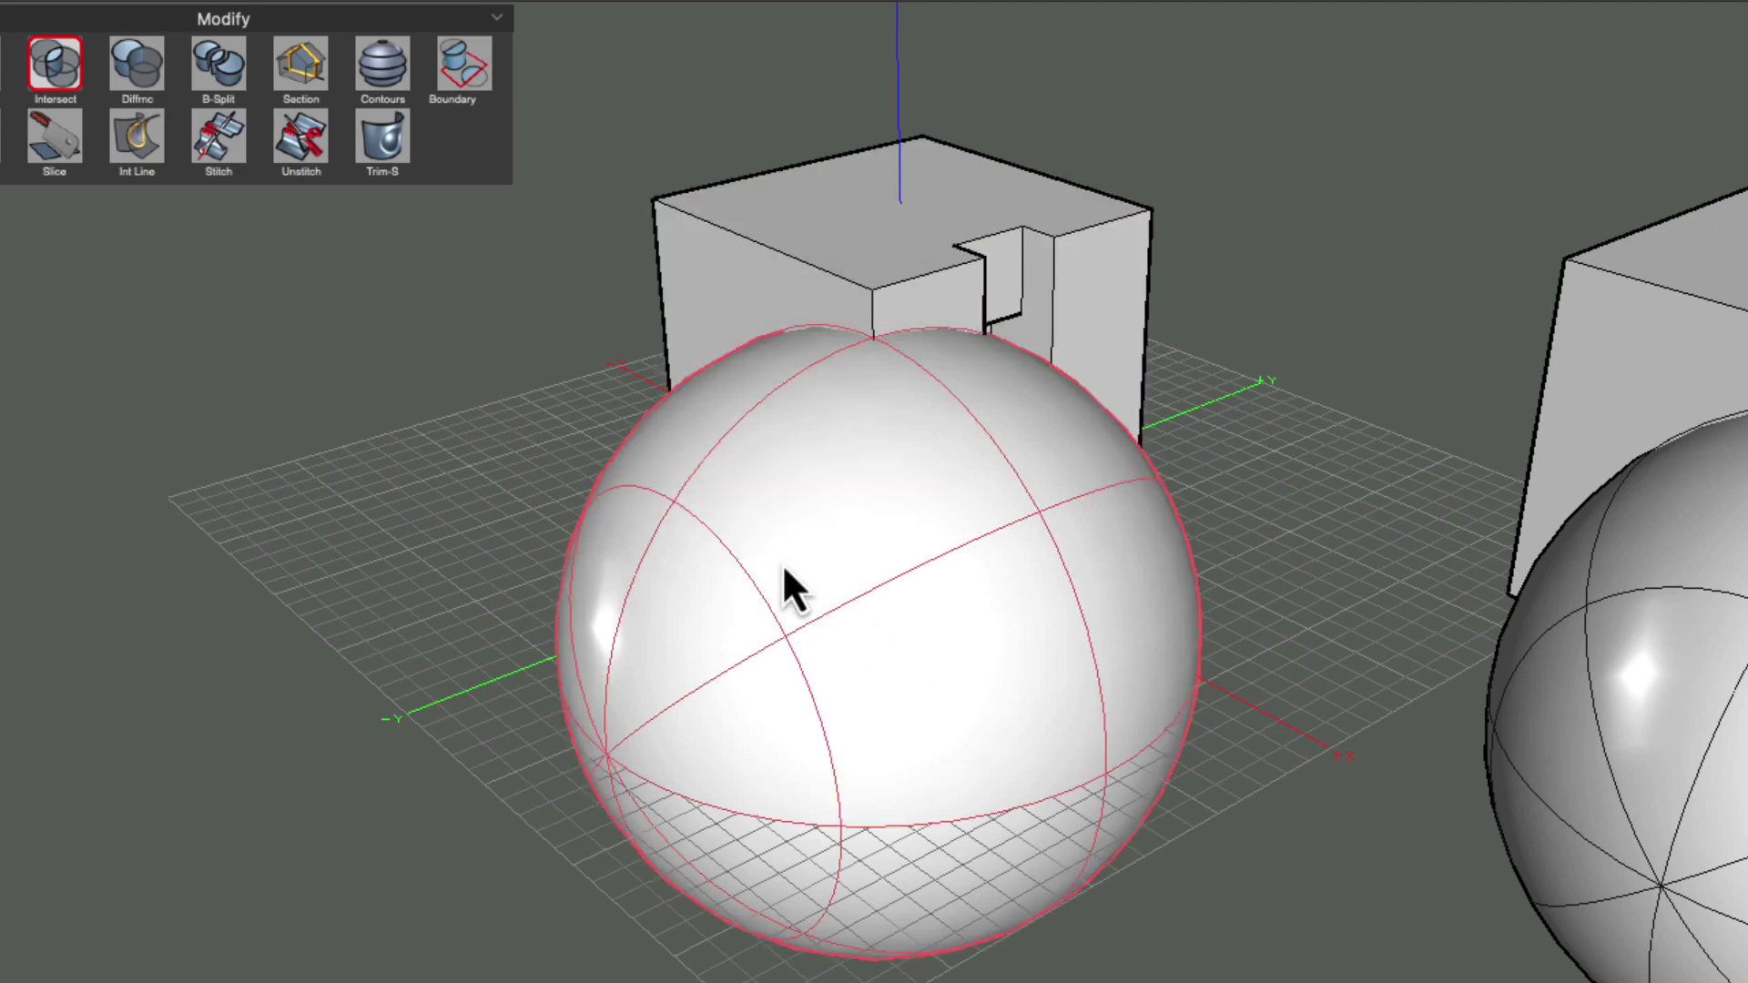
{"action": "left_click", "coordinate": [684, 618]}
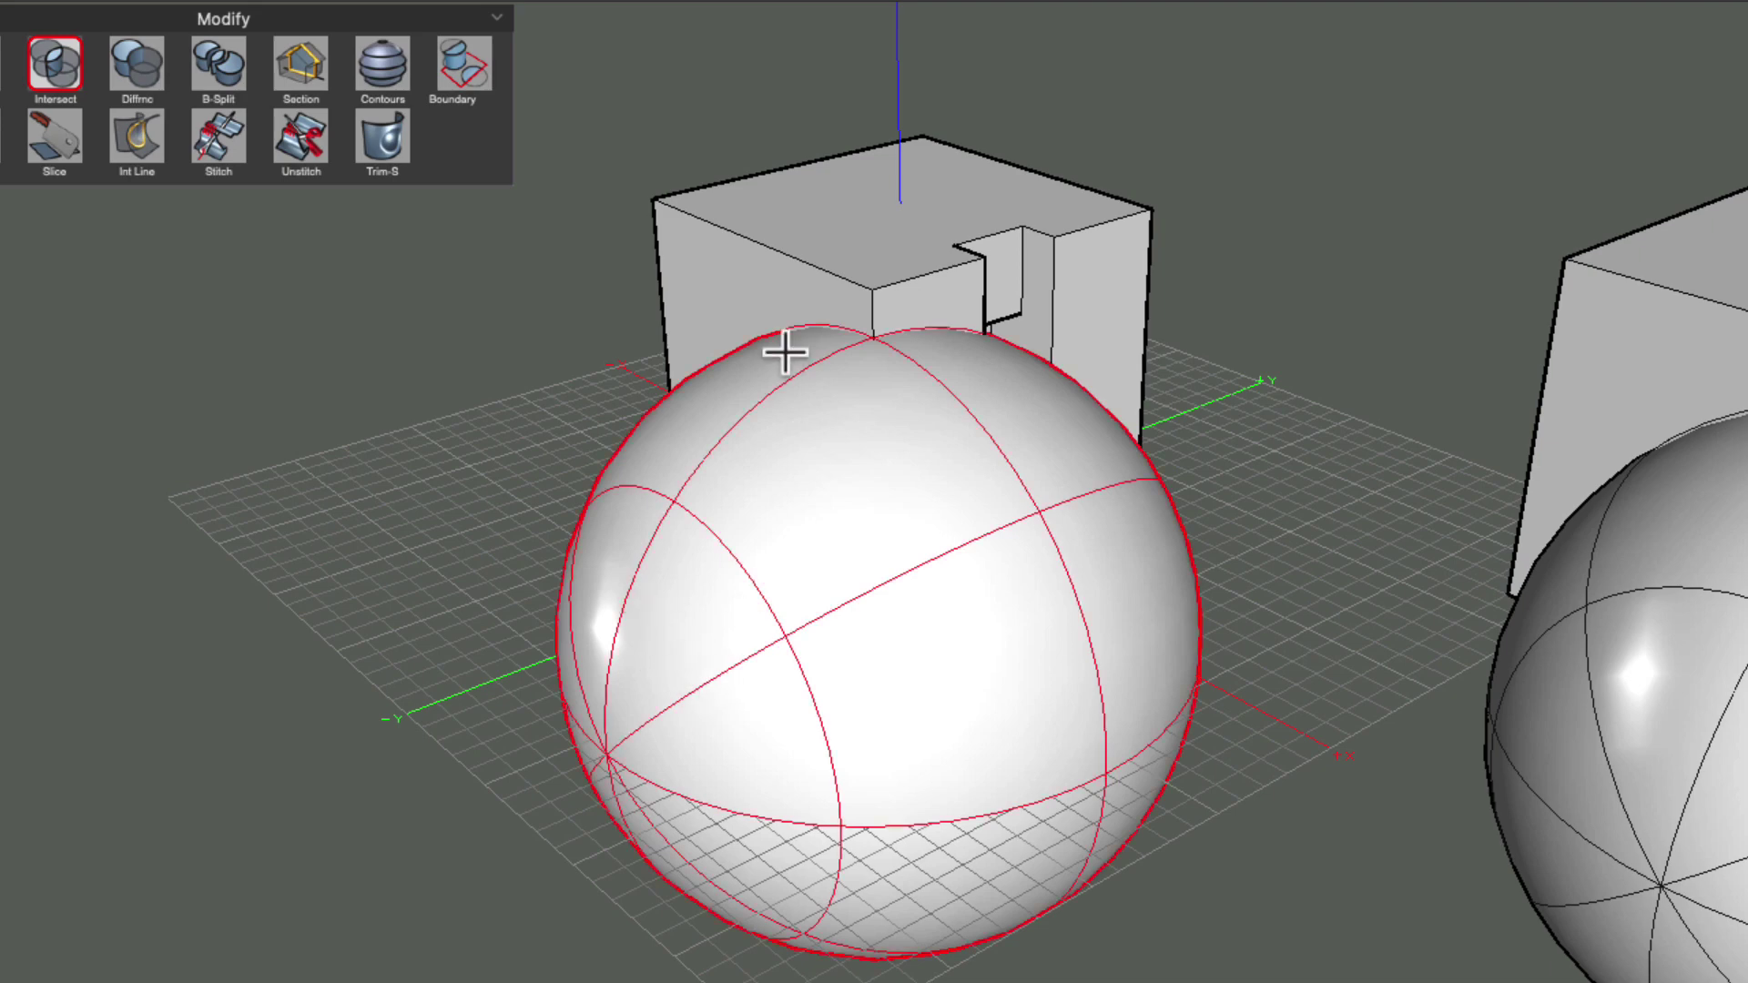
{"action": "left_click", "coordinate": [719, 238]}
{"action": "key", "text": "Left"}
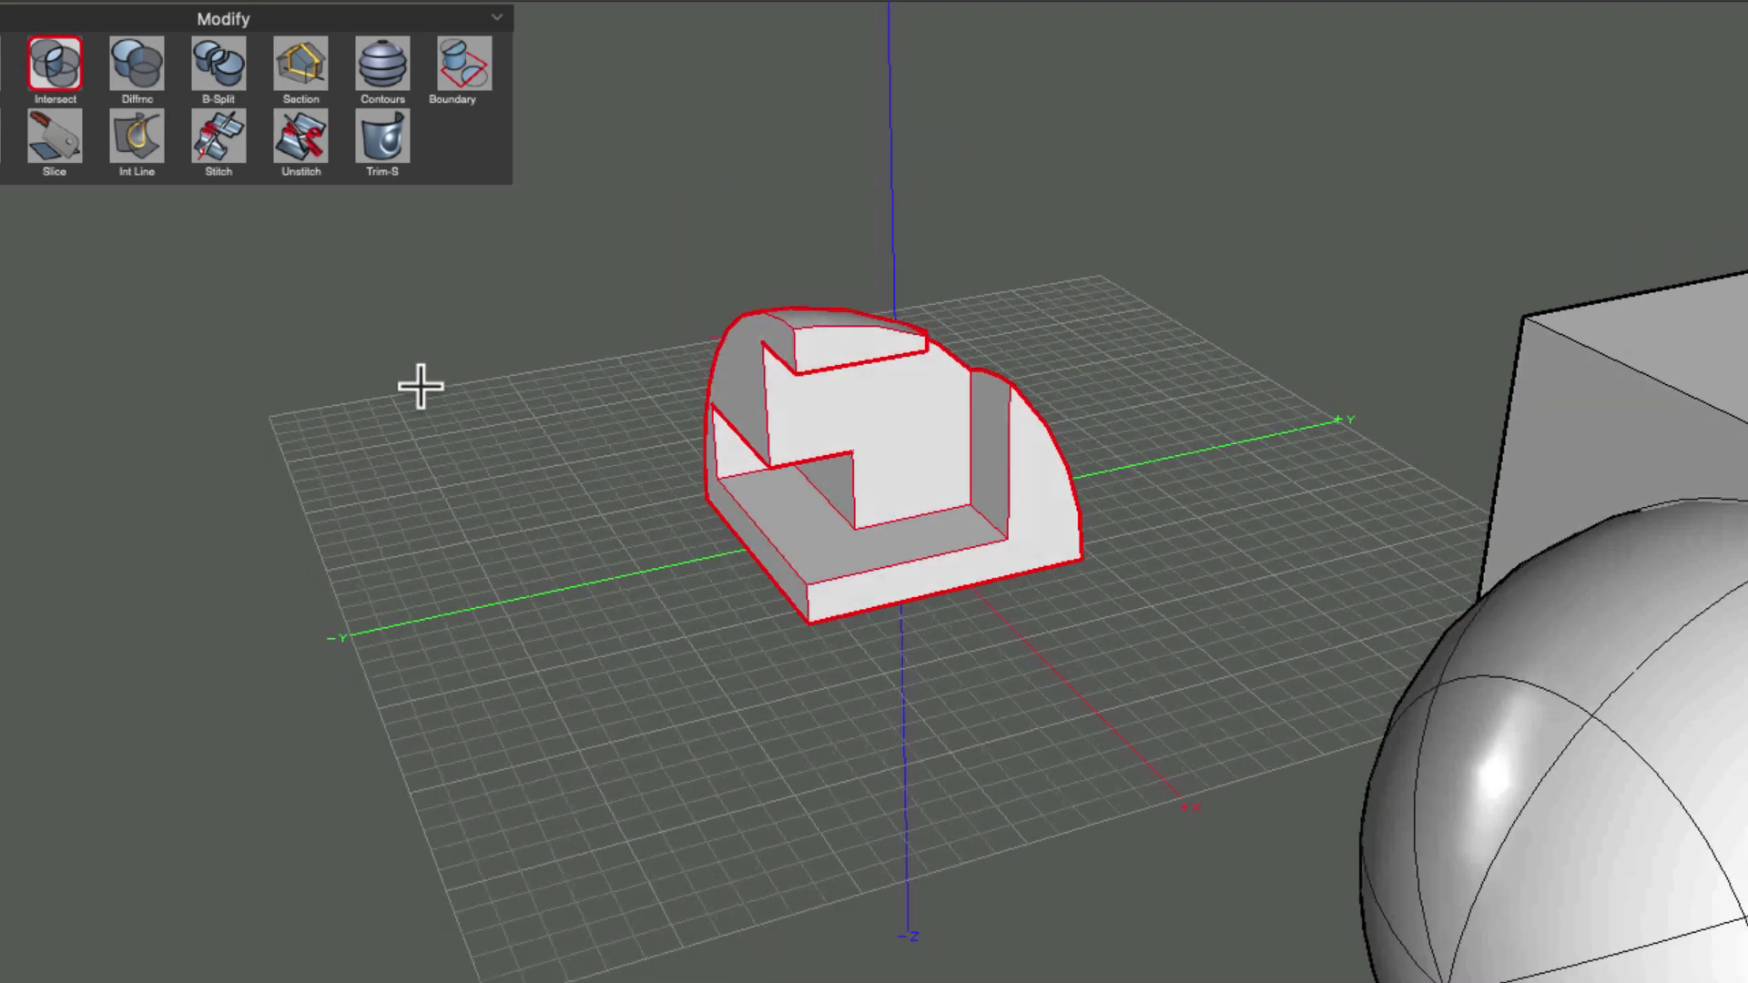
{"action": "key", "text": "Left"}
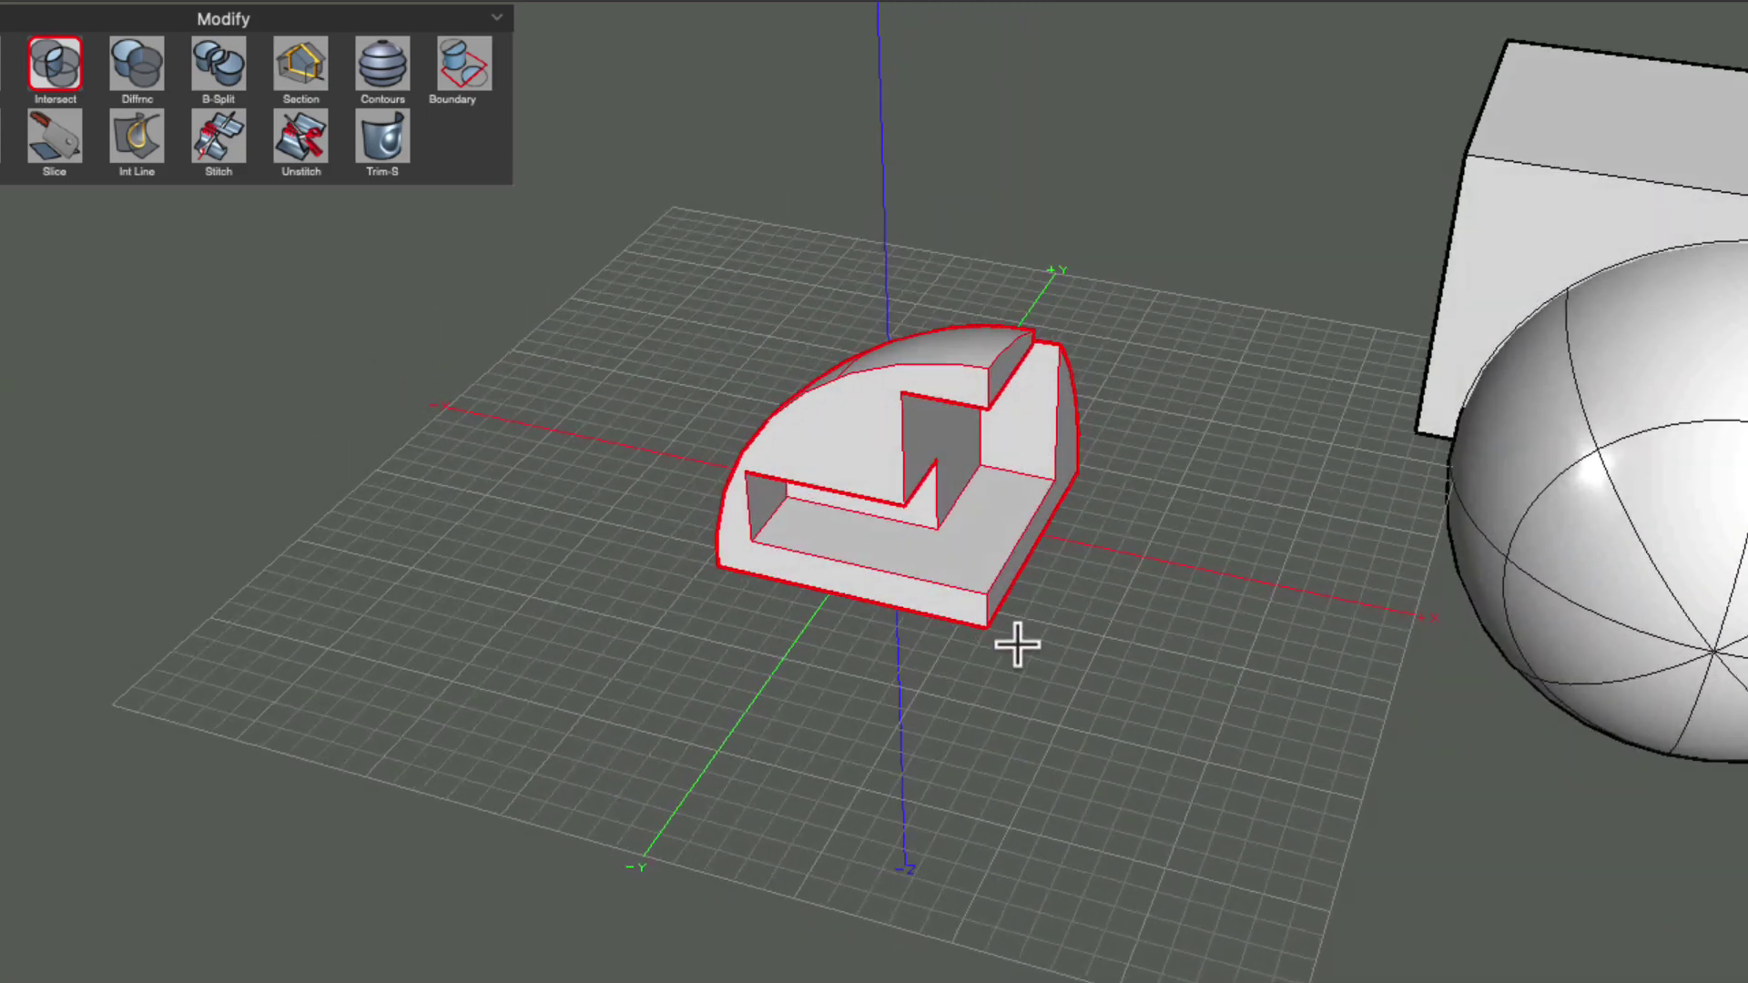
{"action": "scroll", "coordinate": [1014, 644], "scroll_direction": "up", "scroll_amount": 3}
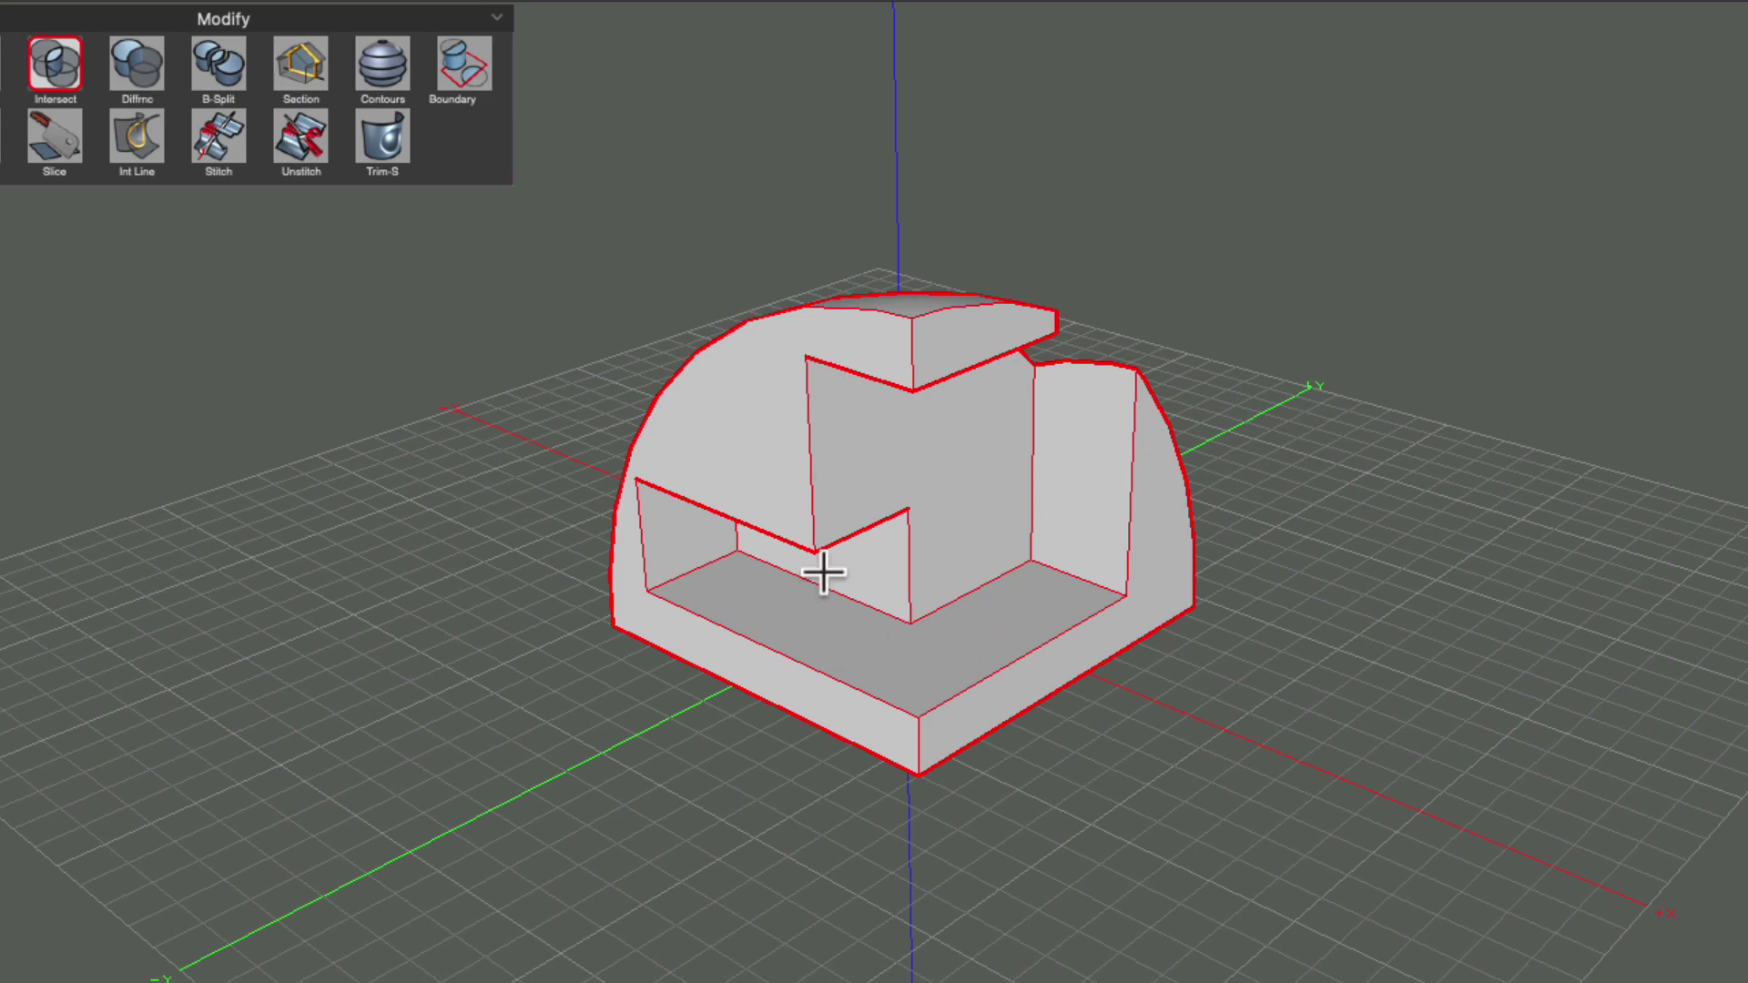
{"action": "scroll", "coordinate": [963, 631], "scroll_direction": "down", "scroll_amount": 1}
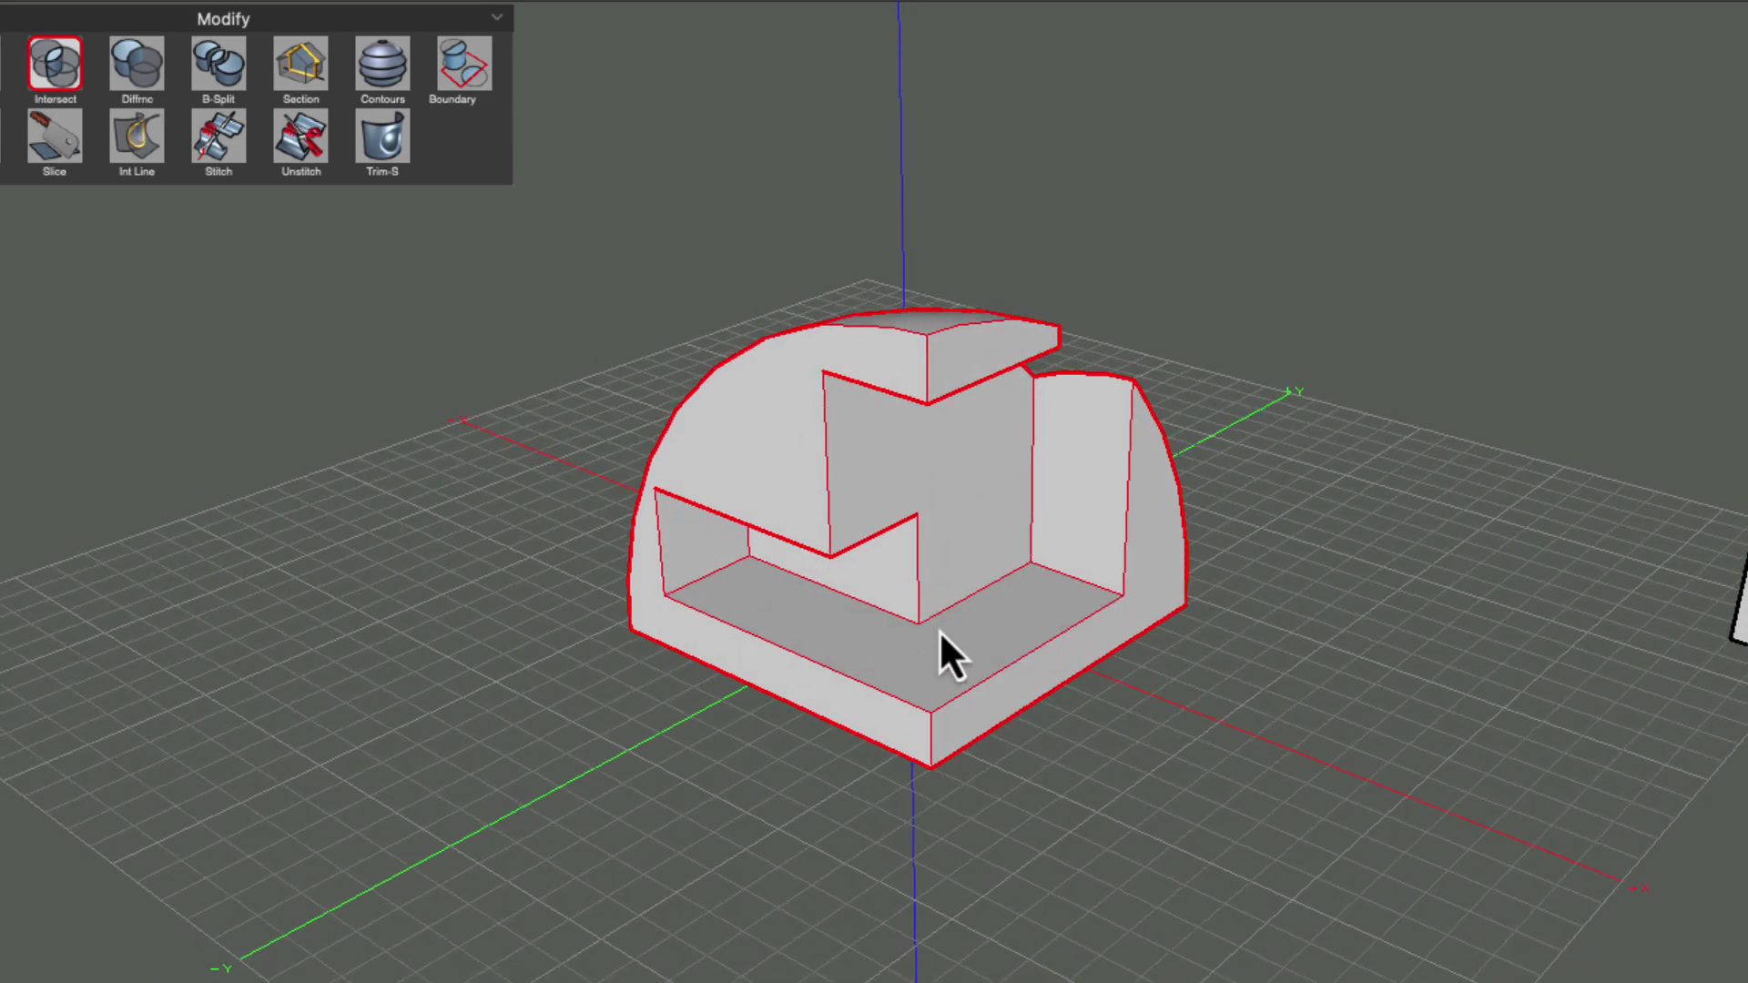
{"action": "scroll", "coordinate": [937, 630], "scroll_direction": "down", "scroll_amount": 1}
{"action": "key", "text": "Escape"}
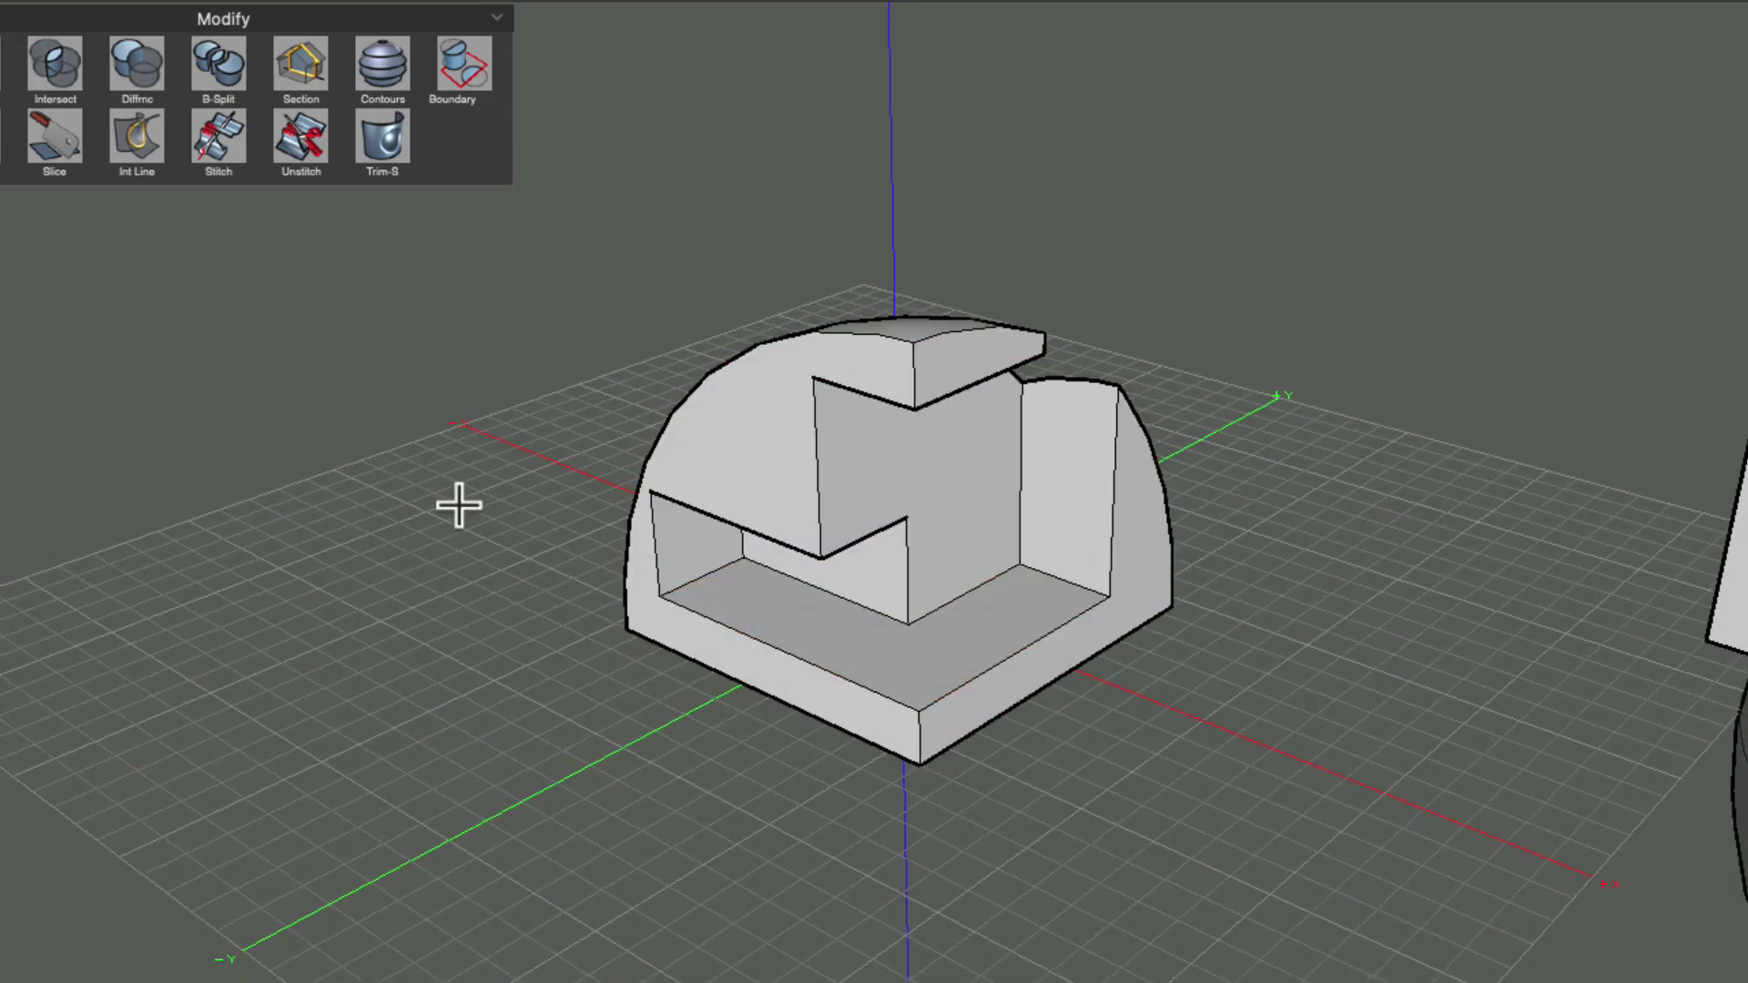
- Try a one-way Boolean Split of the second carved cube, using its overlapping sphere as the splitting object
{"action": "left_click", "coordinate": [729, 780]}
{"action": "key", "text": "Left"}
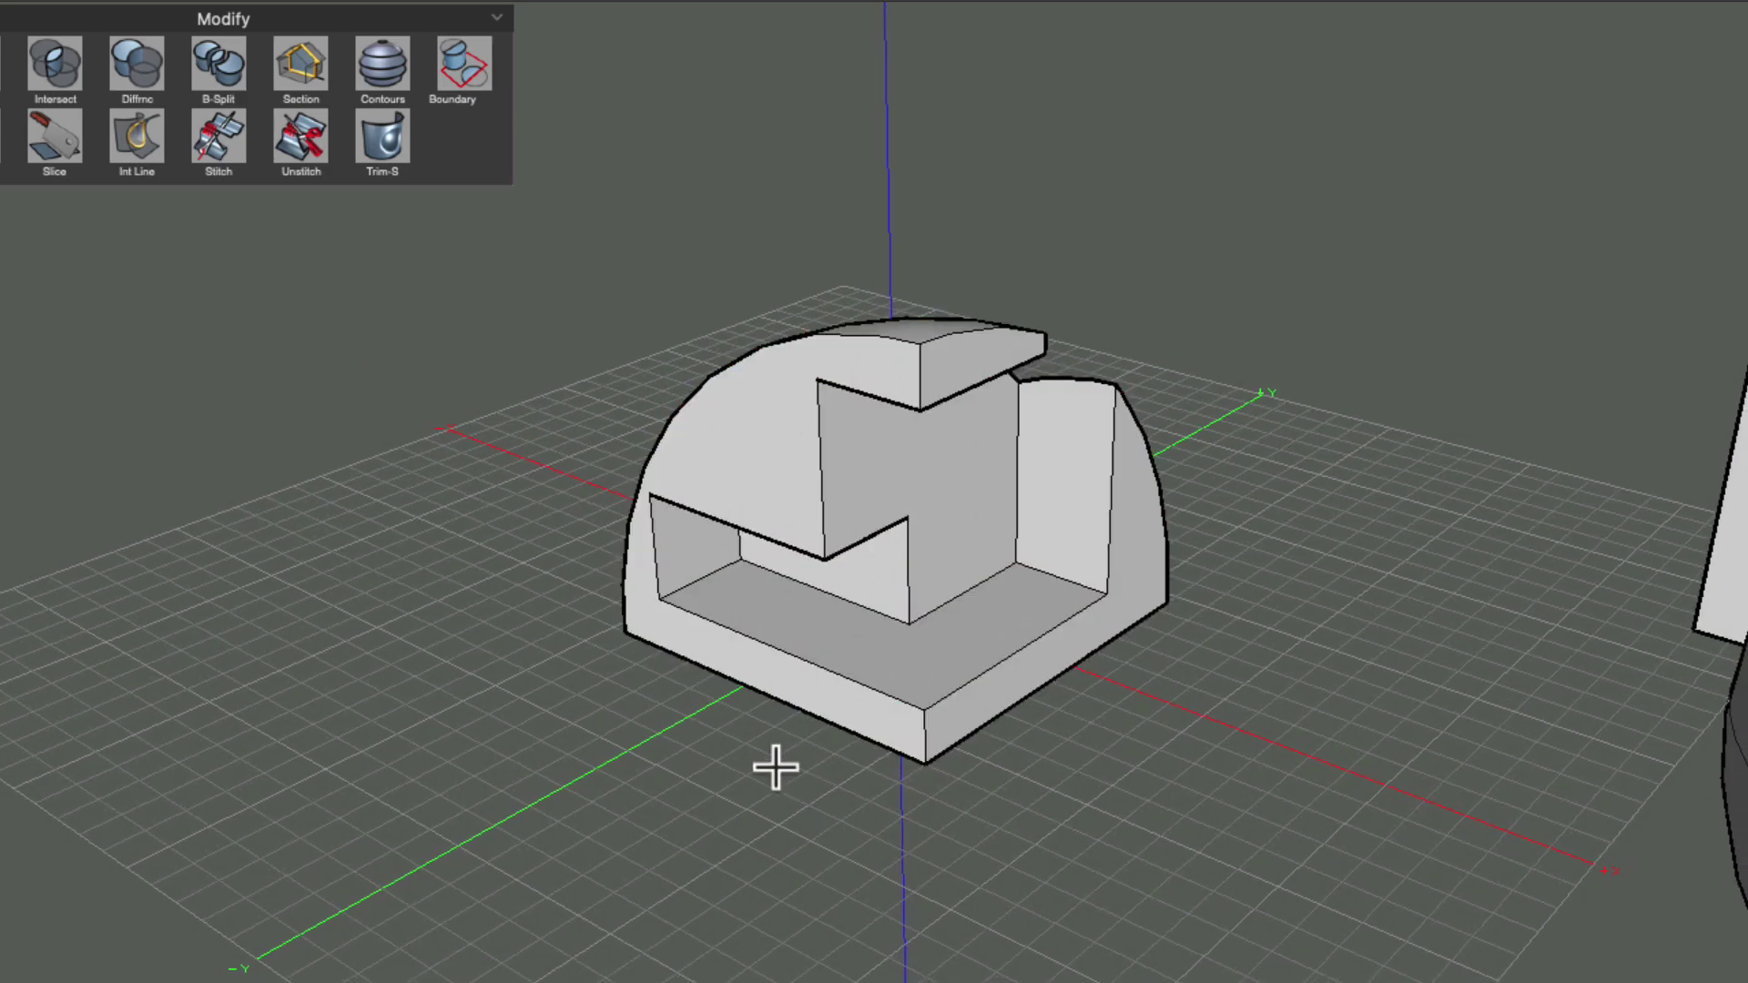
{"action": "scroll", "coordinate": [776, 767], "scroll_direction": "right", "scroll_amount": 5}
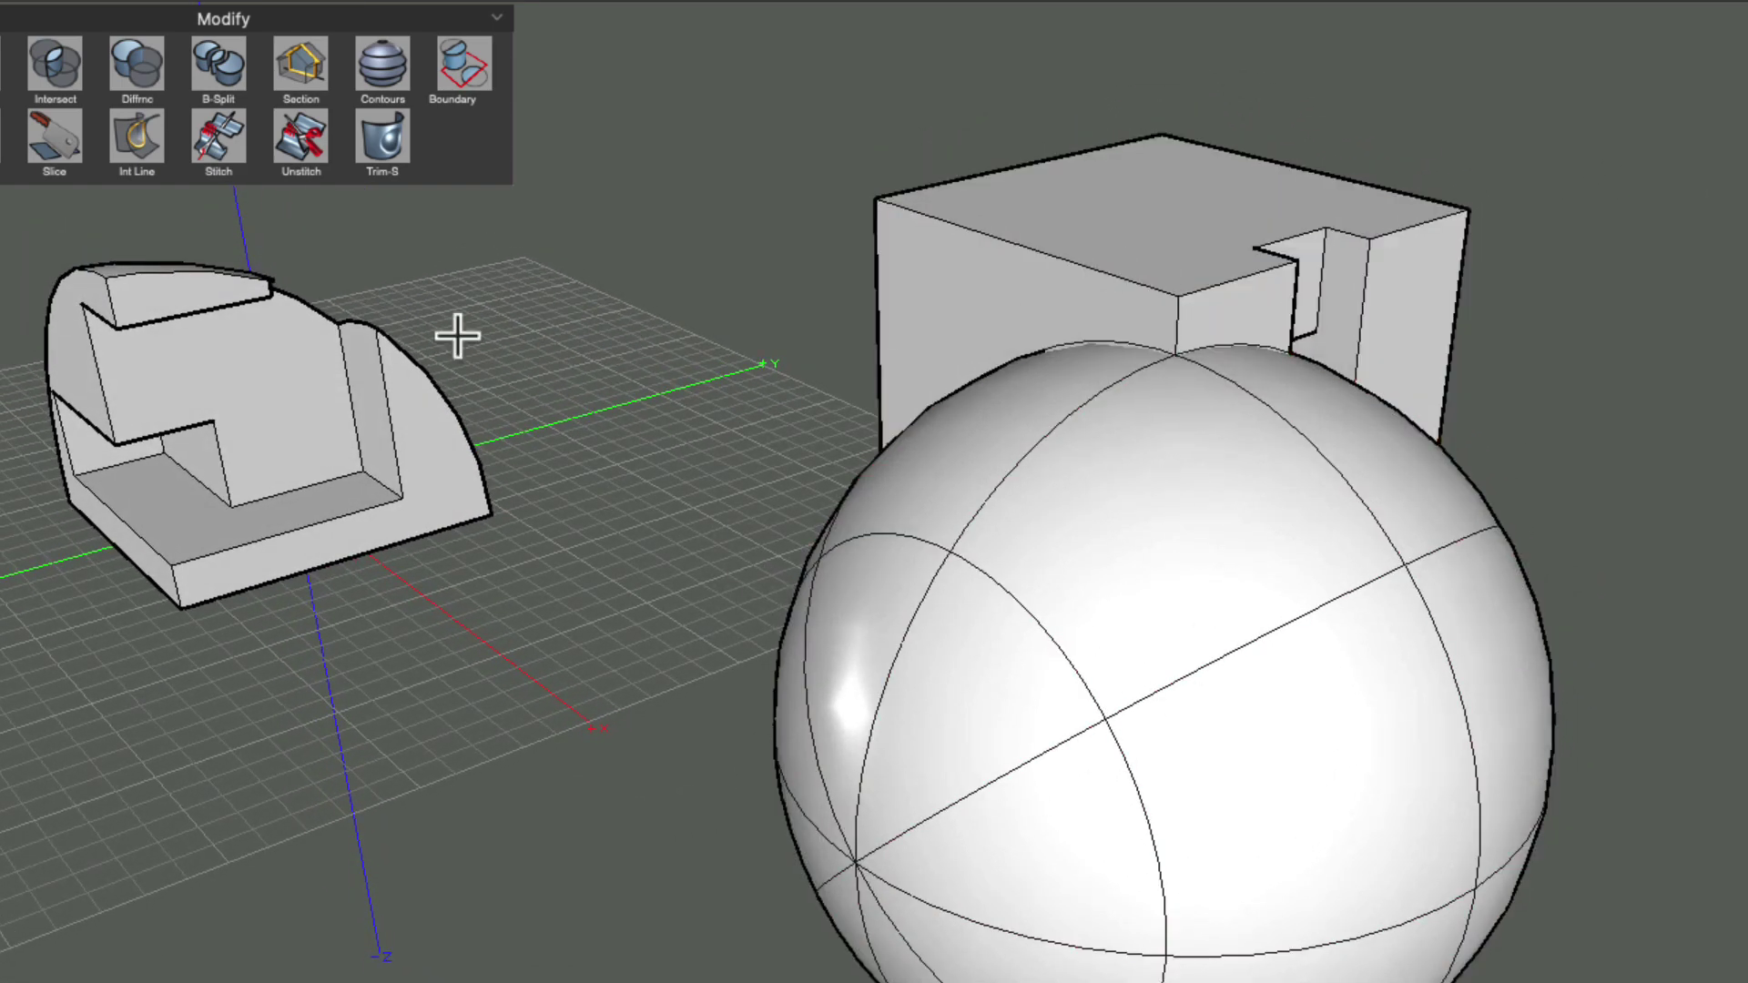
{"action": "left_click", "coordinate": [217, 66]}
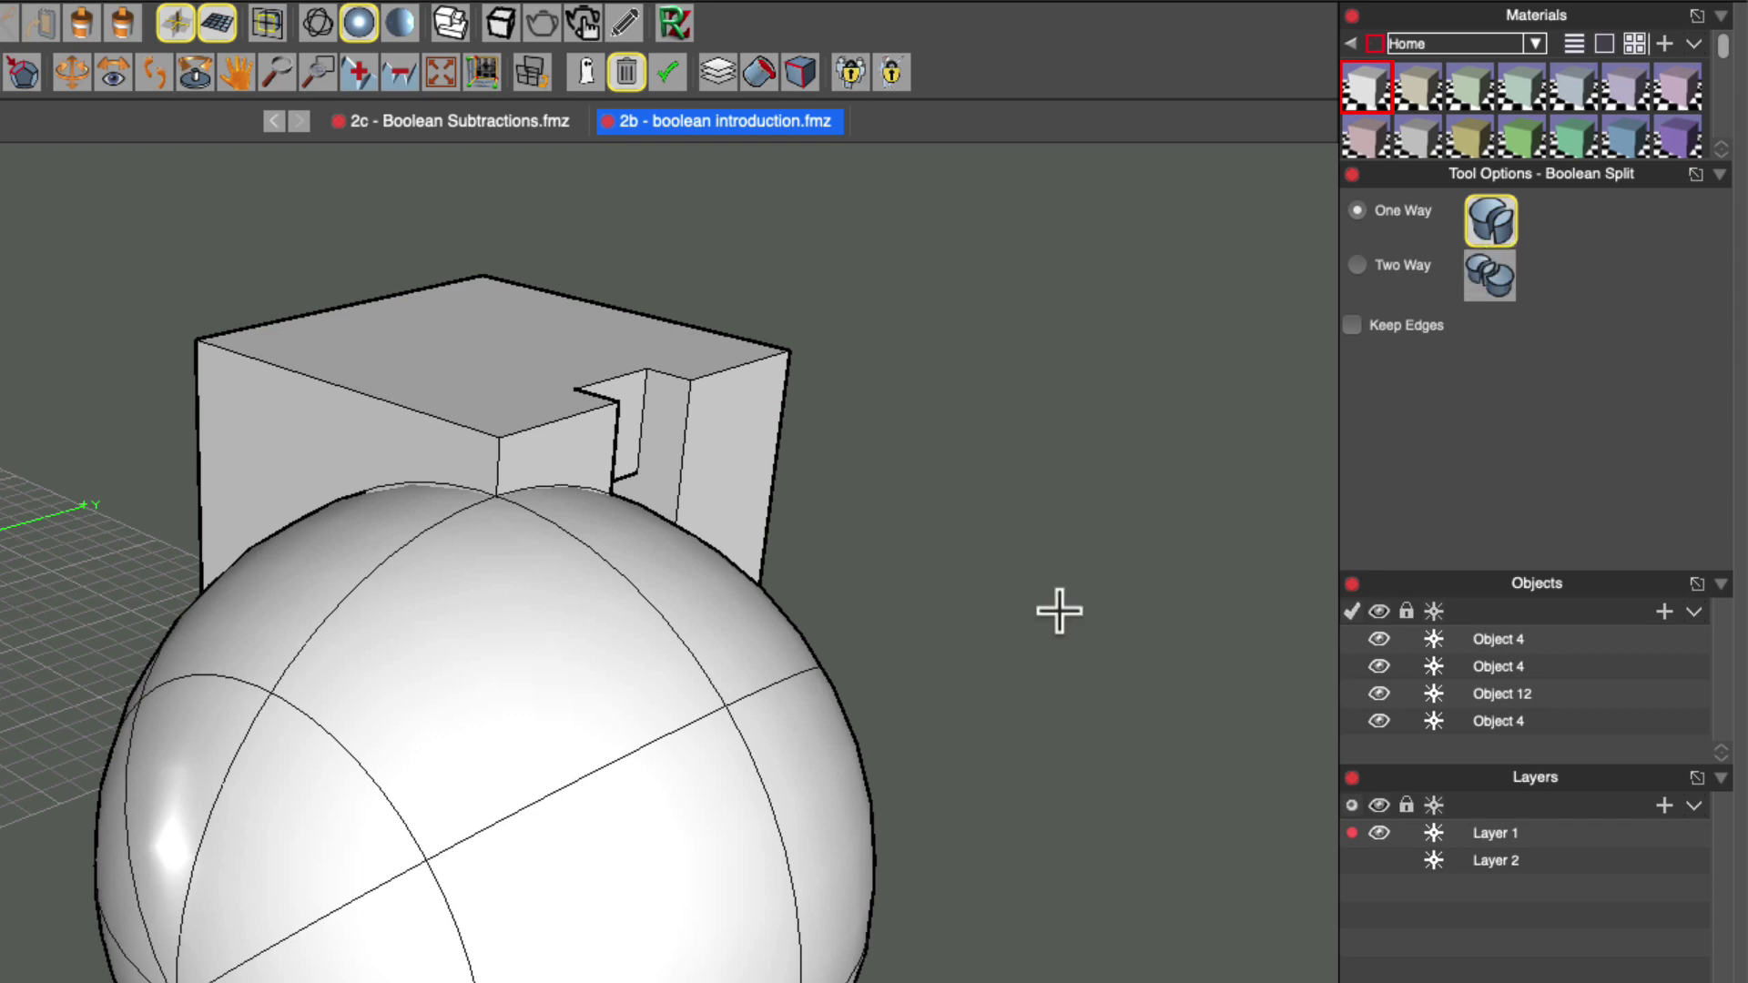
{"action": "left_click", "coordinate": [407, 311]}
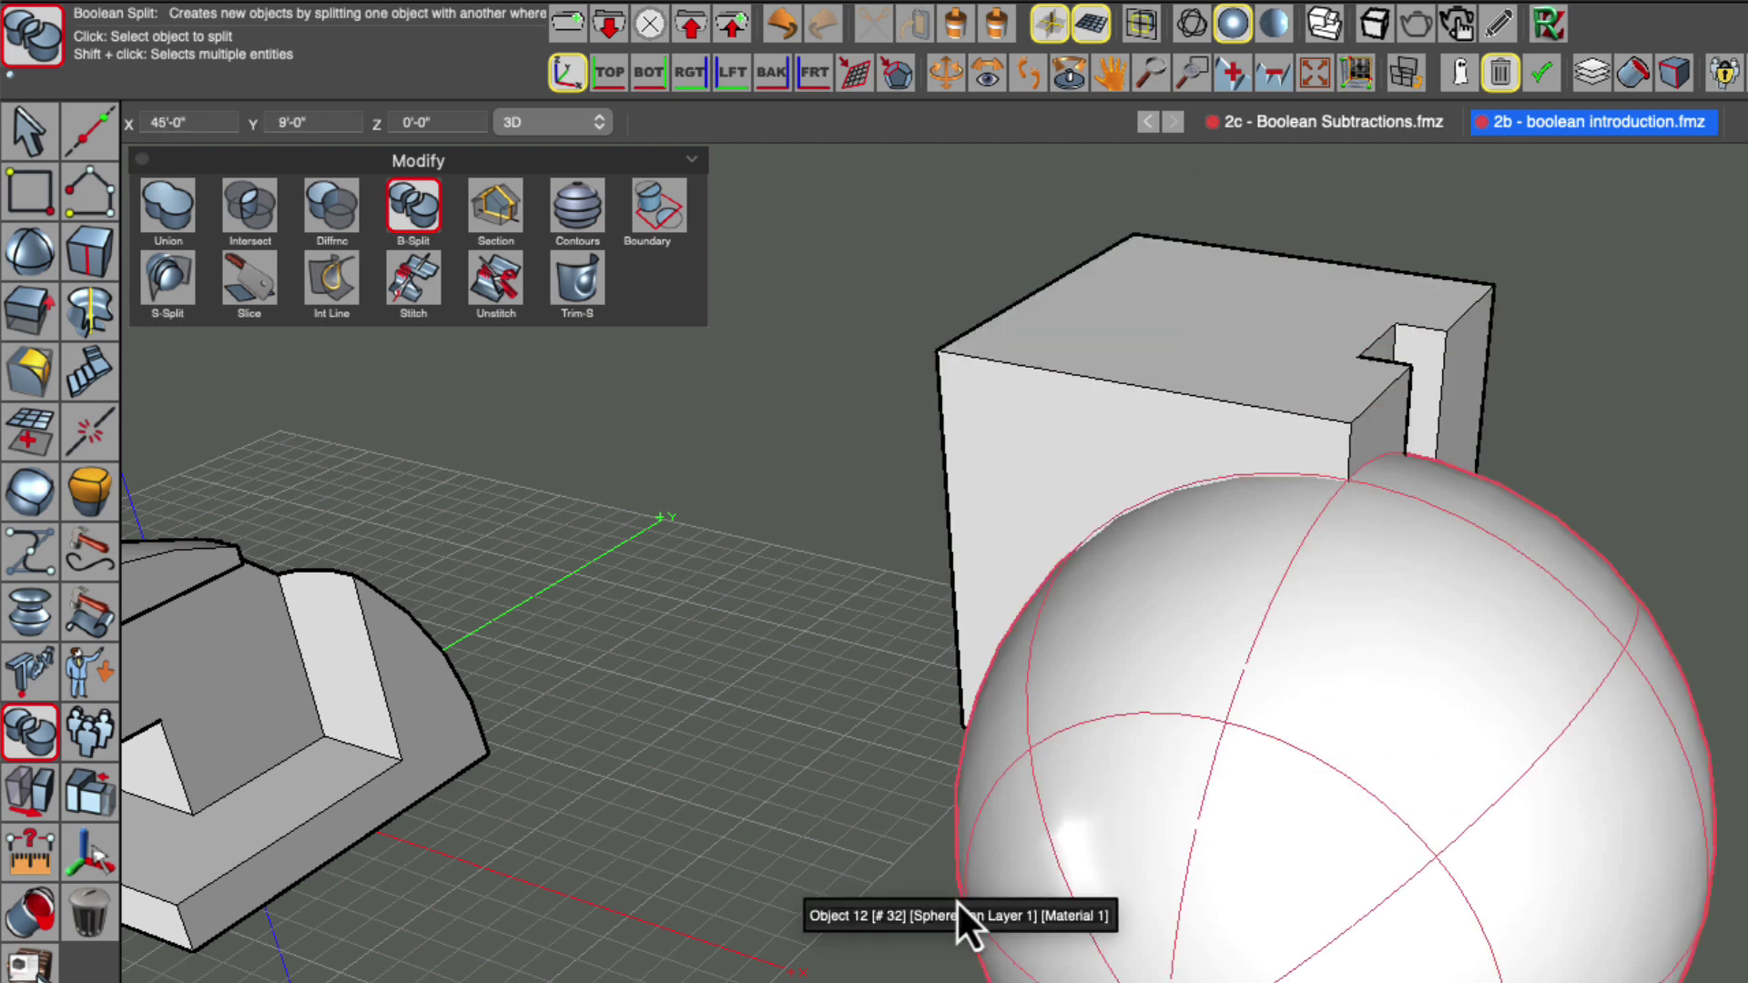
{"action": "left_click", "coordinate": [1146, 364]}
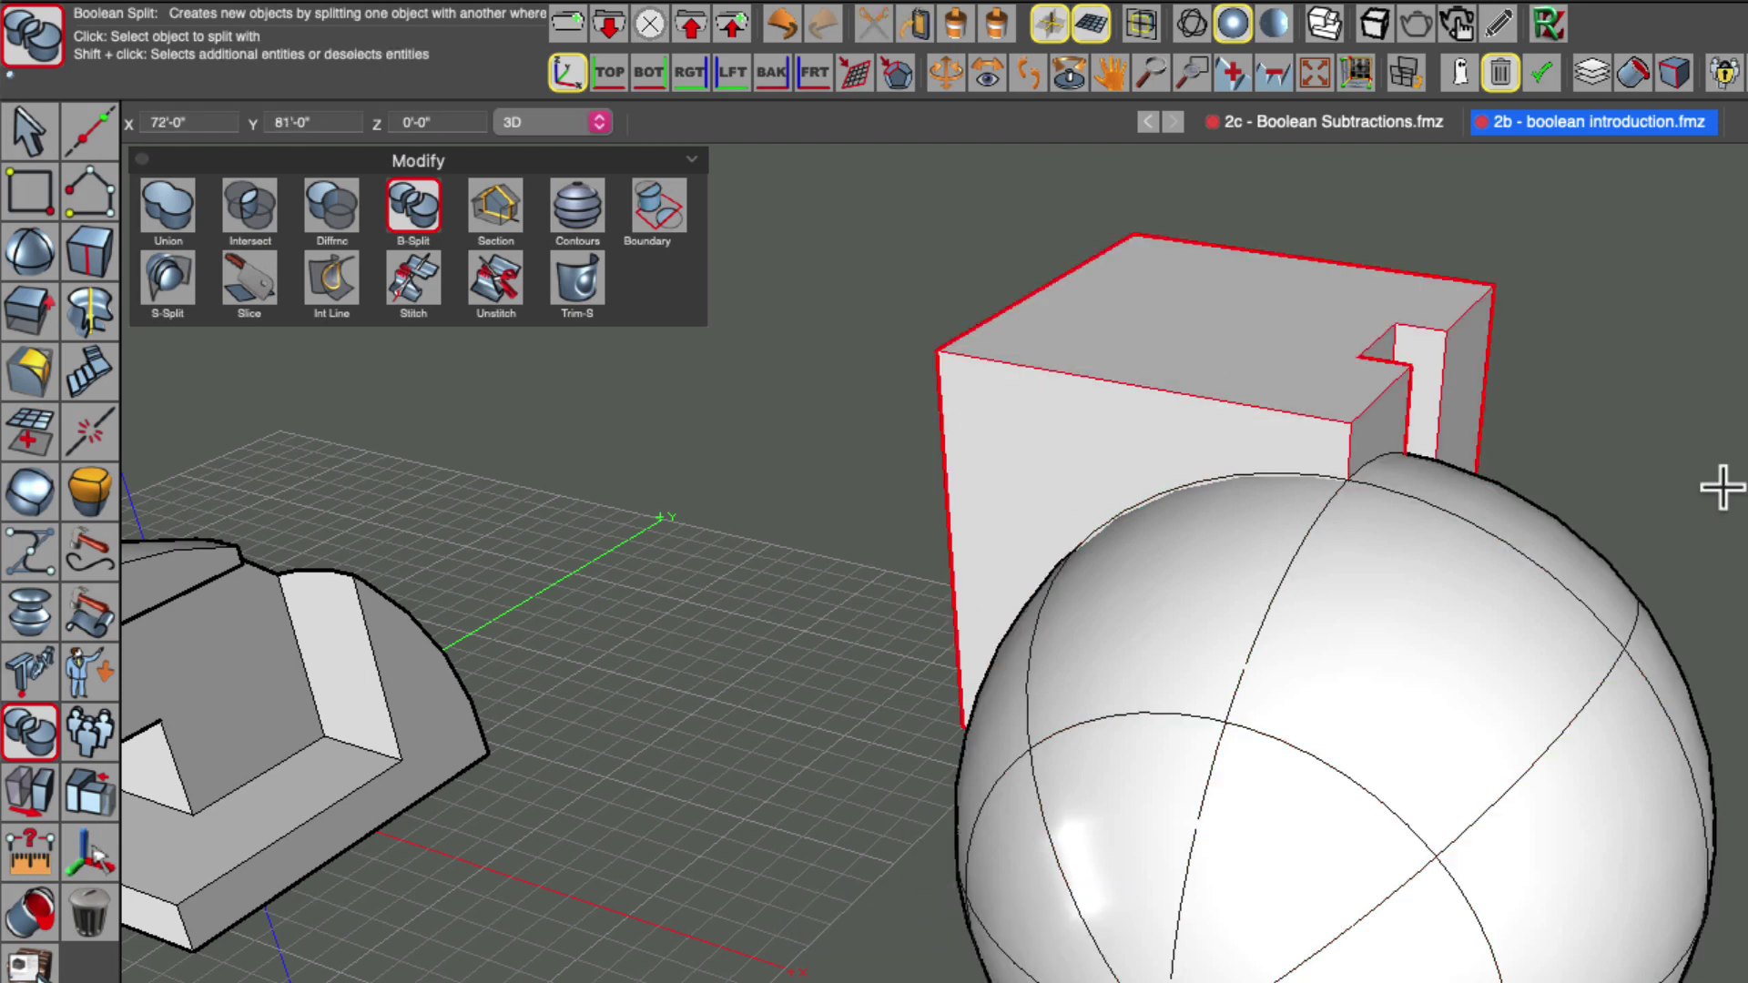
{"action": "left_click", "coordinate": [1569, 575]}
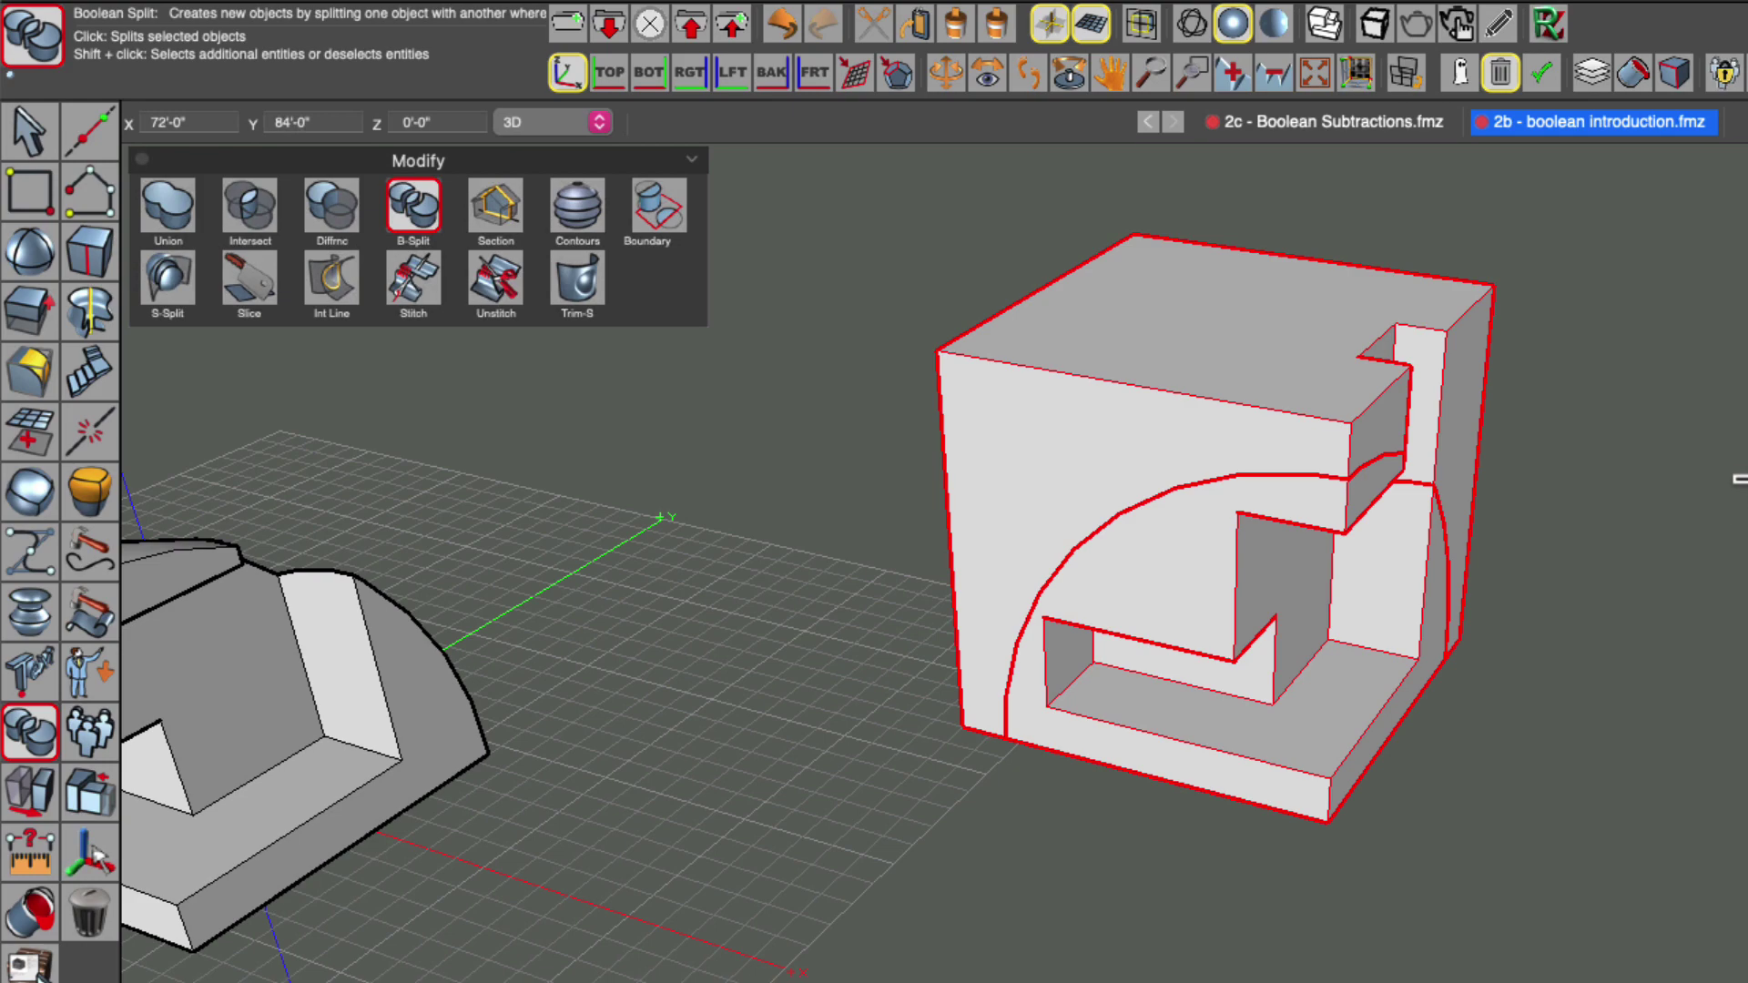
{"action": "scroll", "coordinate": [922, 782], "scroll_direction": "down", "scroll_amount": 5}
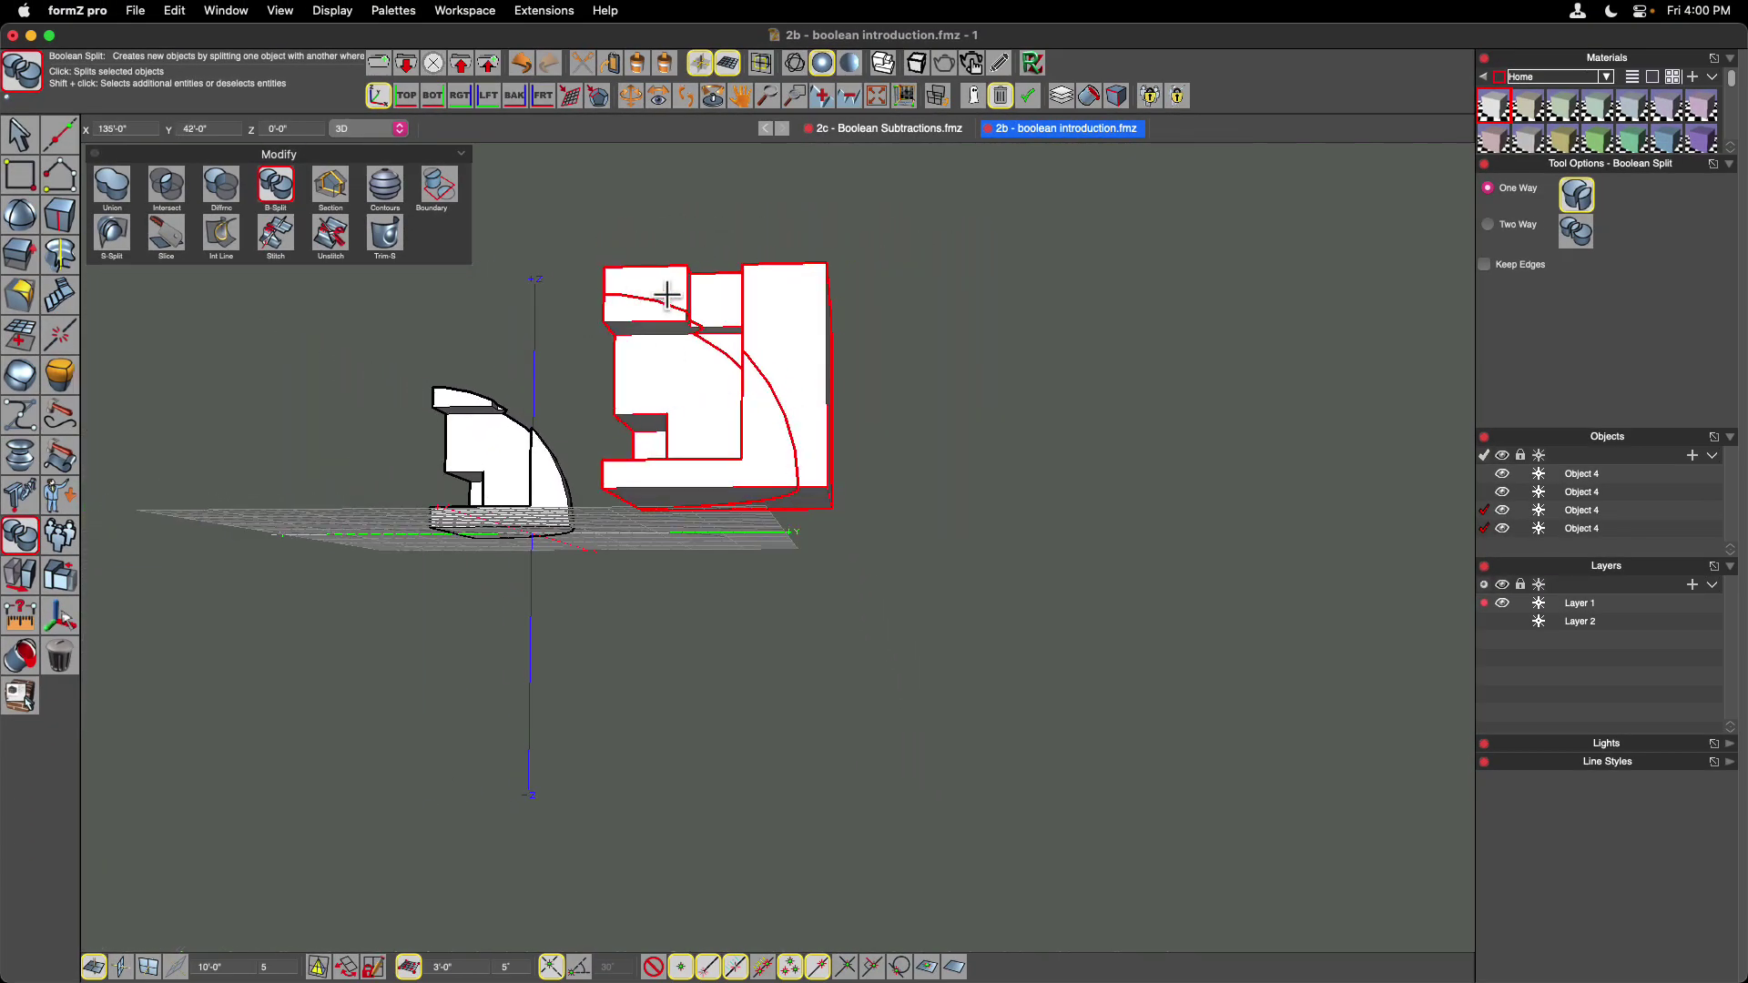
{"action": "mouse_move", "coordinate": [825, 505]}
{"action": "middle_mouse_down"}
{"action": "mouse_move", "coordinate": [838, 519]}
{"action": "mouse_move", "coordinate": [819, 509]}
{"action": "middle_mouse_up"}
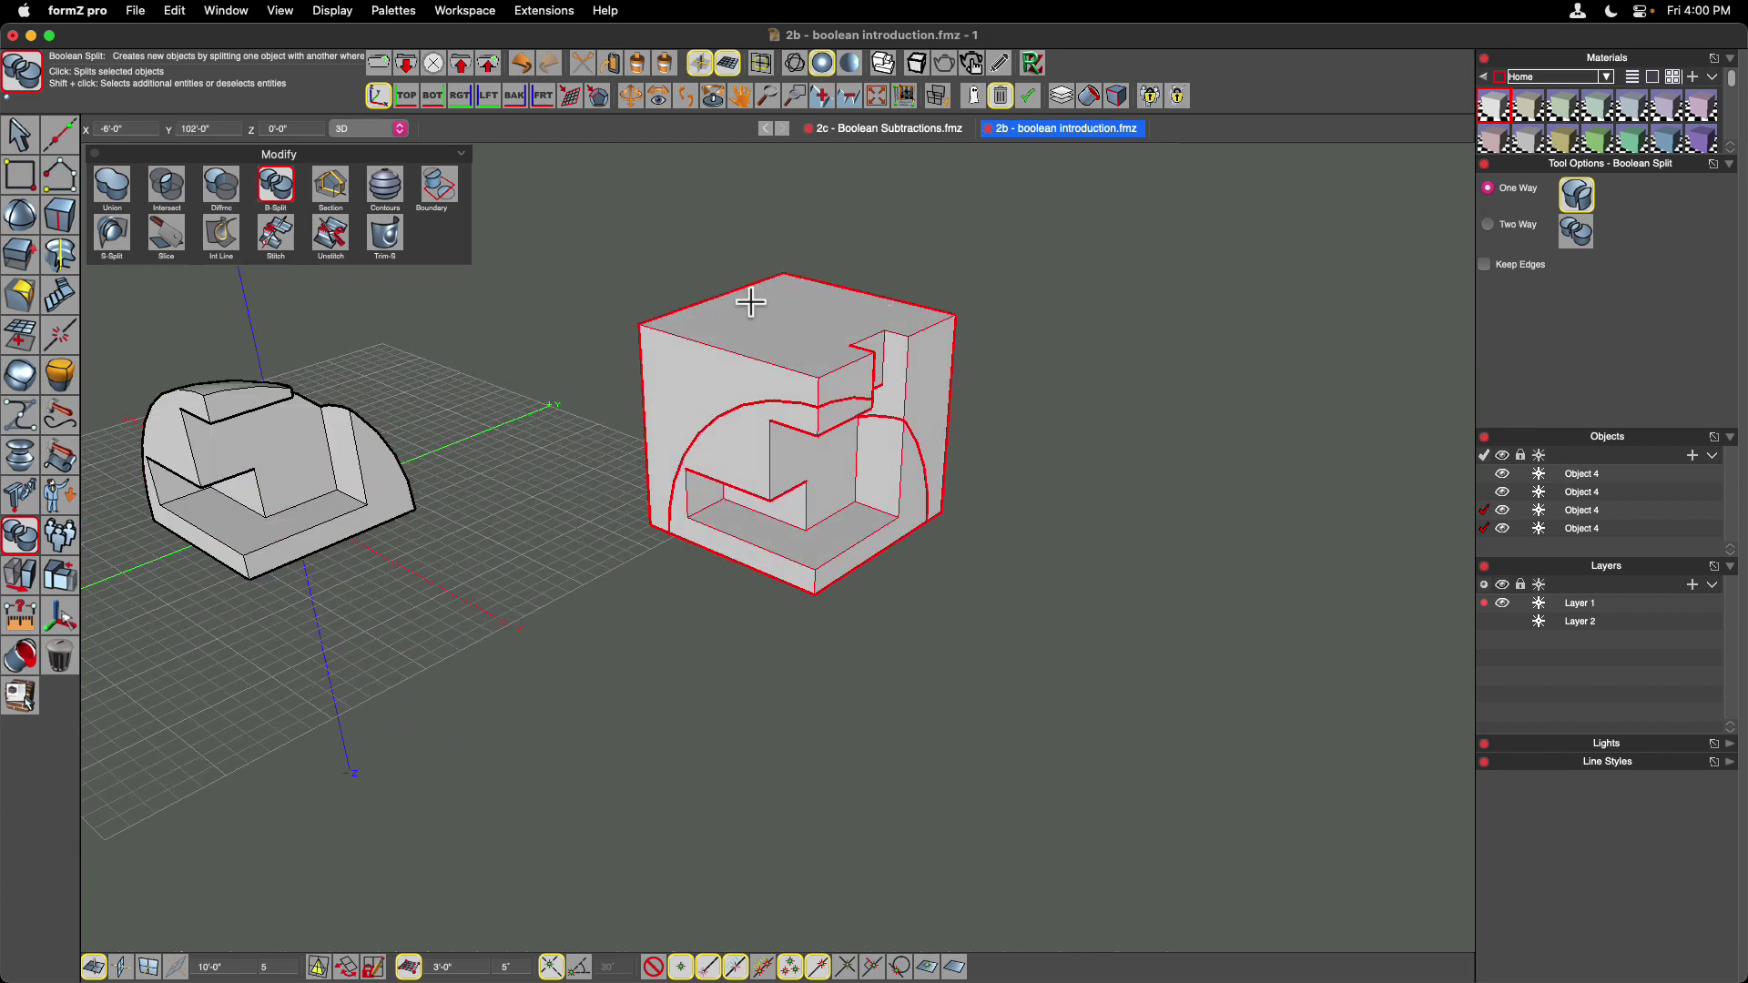
- Move the rounded piece split from the cube out of its cavity, parallel to the reference plane, to expose the spherical cut
{"action": "key", "text": "Escape"}
{"action": "left_click", "coordinate": [782, 578]}
{"action": "key", "text": "m"}
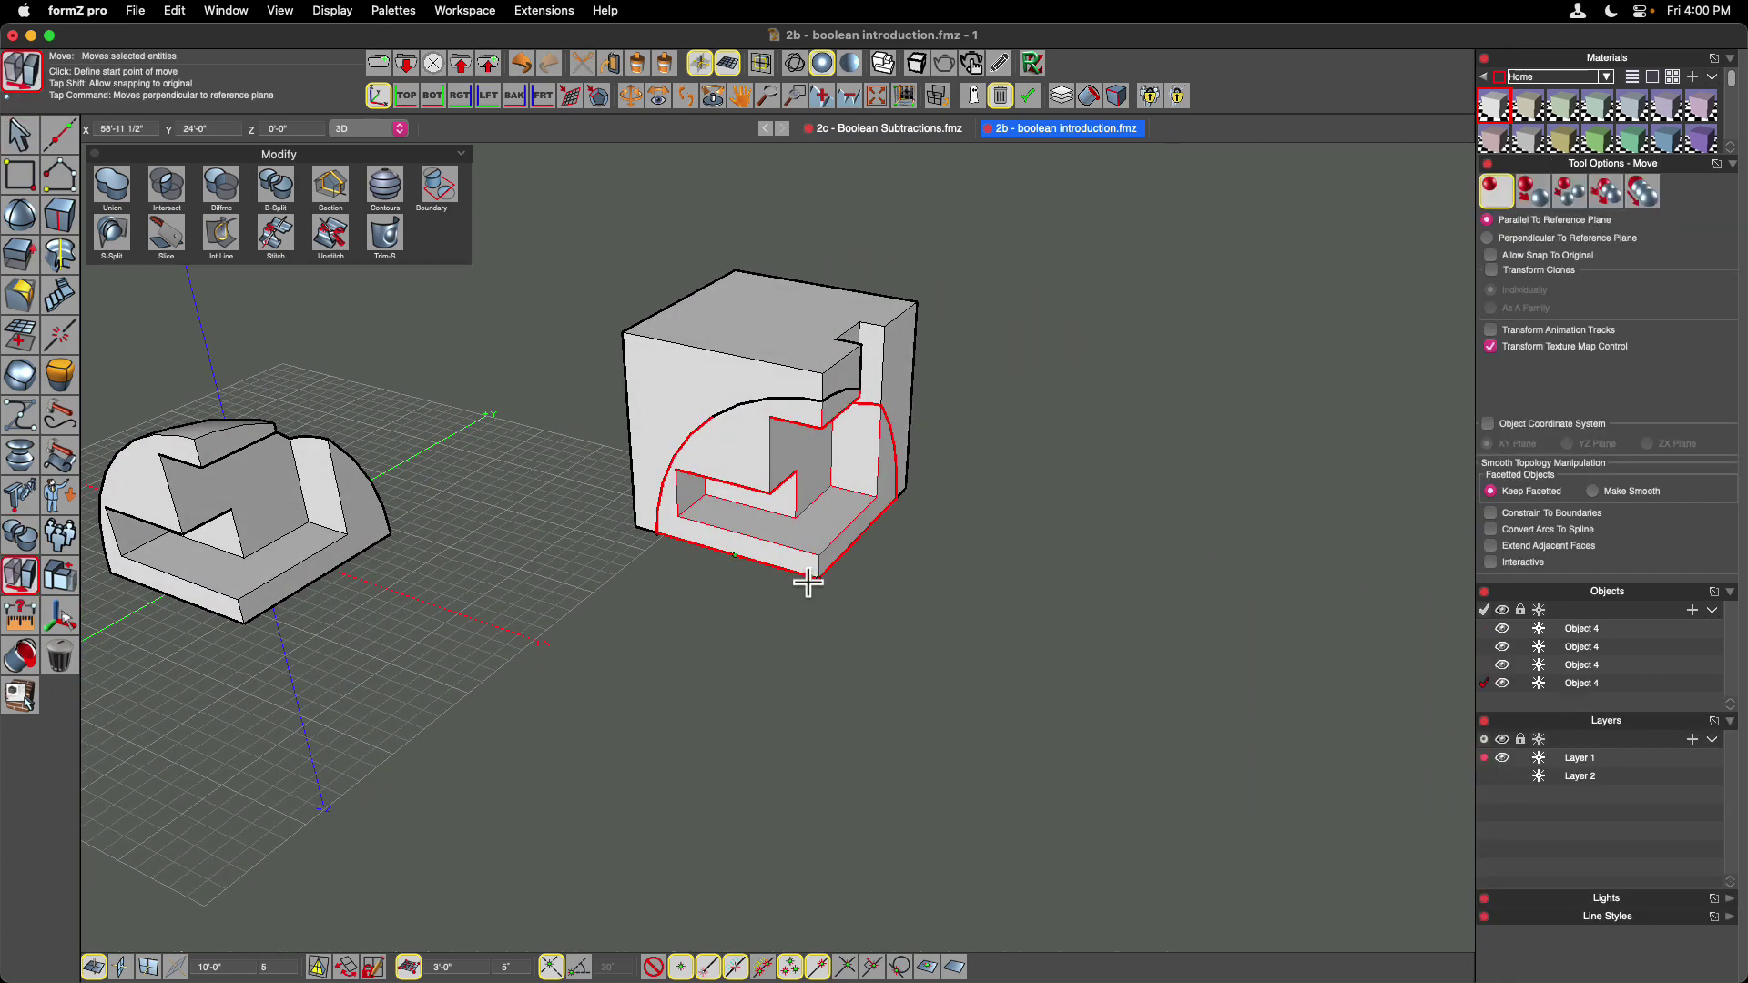
{"action": "left_click", "coordinate": [817, 578]}
{"action": "left_click", "coordinate": [992, 703]}
{"action": "middle_click_drag", "start_coordinate": [1072, 678], "coordinate": [917, 510]}
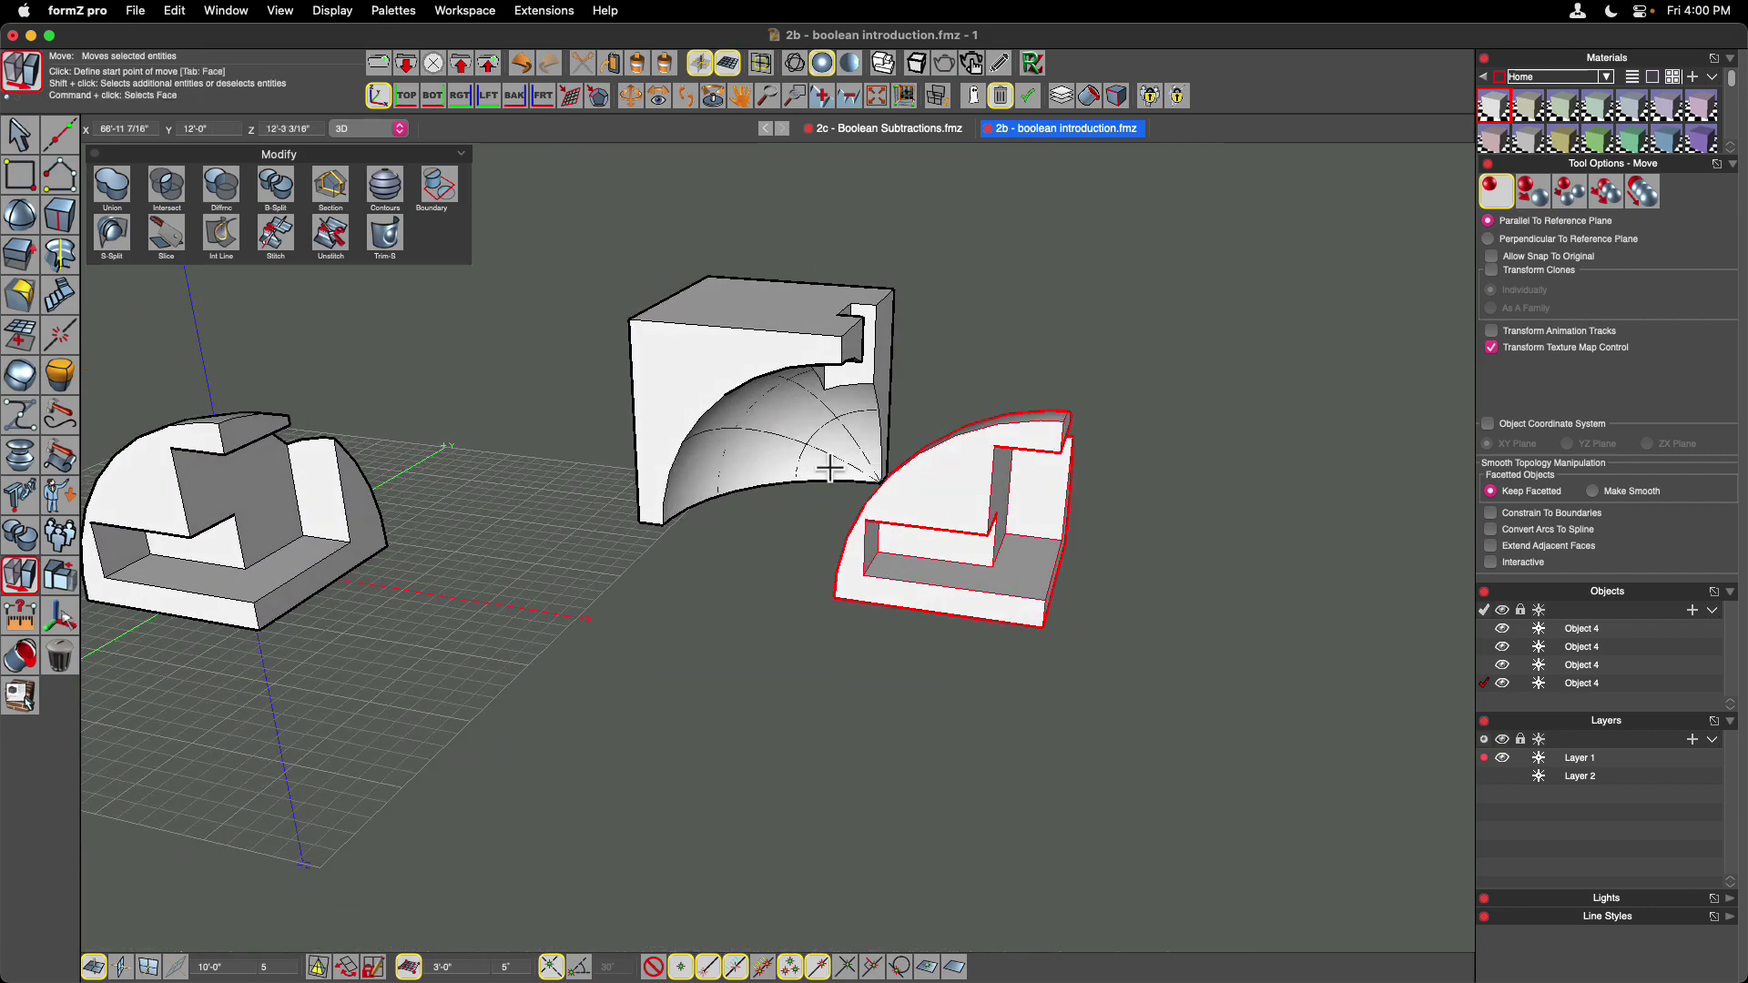
{"action": "middle_click_drag", "start_coordinate": [789, 394], "coordinate": [744, 538]}
- Undo the piece's move and the cube's Boolean Split, and clear the selection
{"action": "key", "text": "super+z"}
{"action": "key", "text": "super+z"}
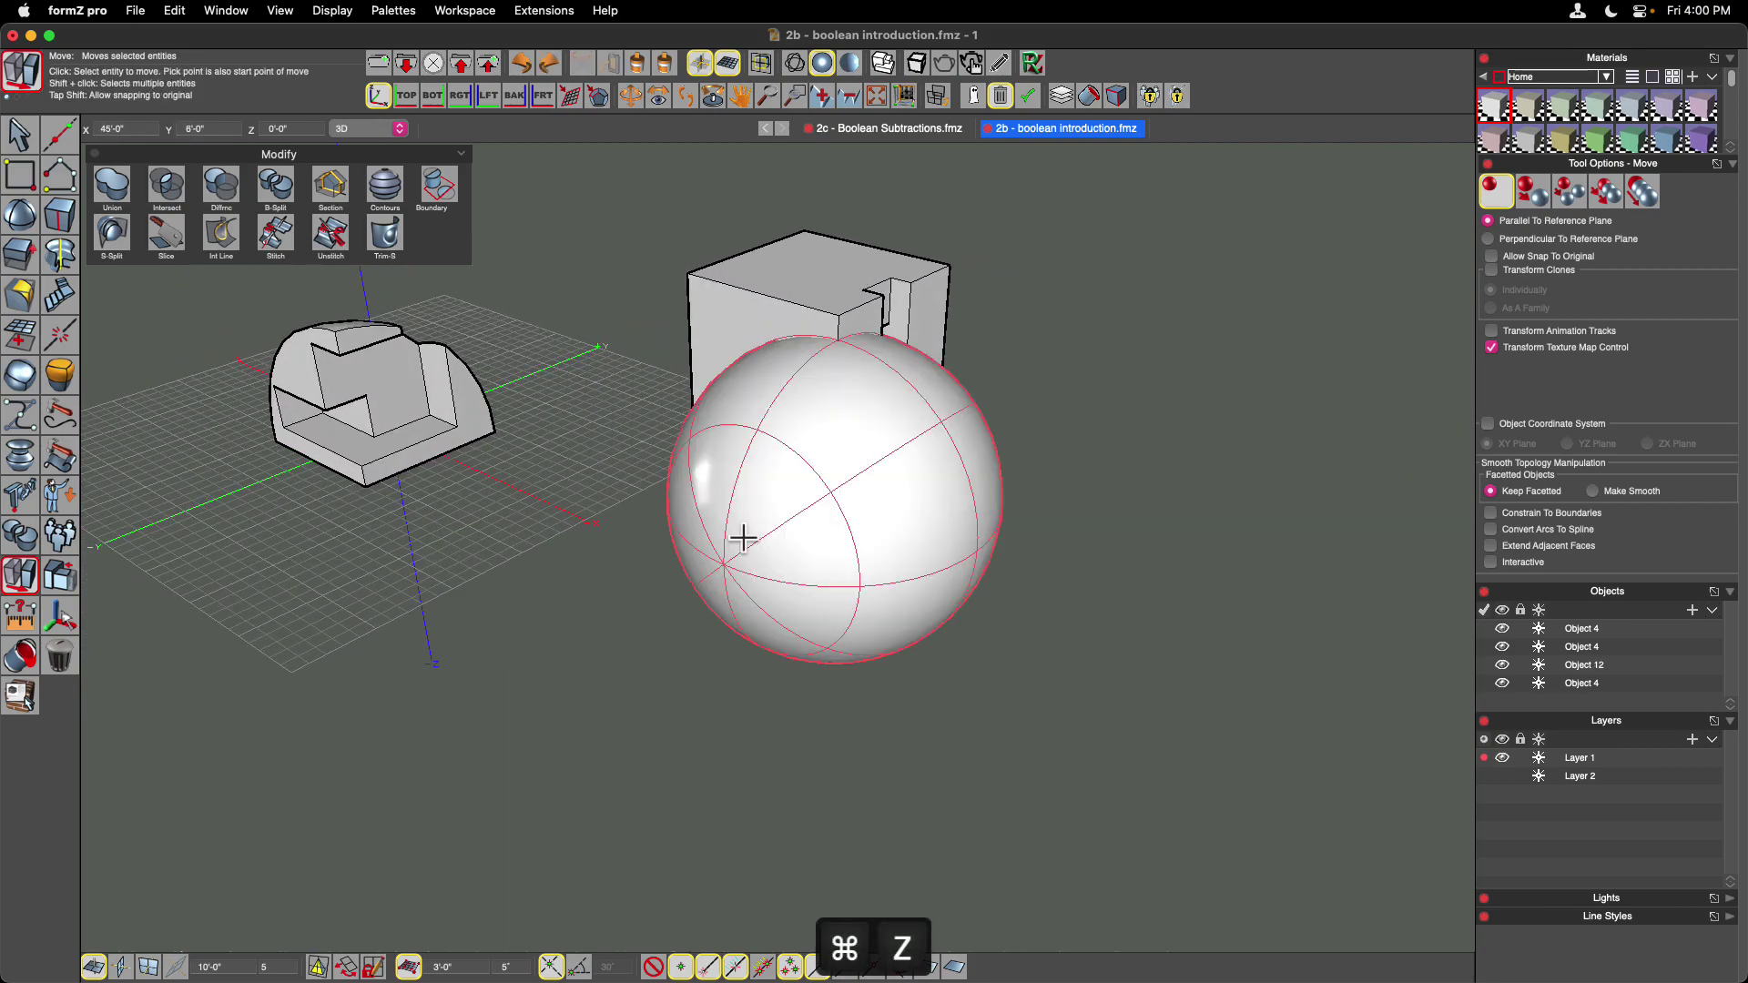
{"action": "left_click", "coordinate": [584, 461]}
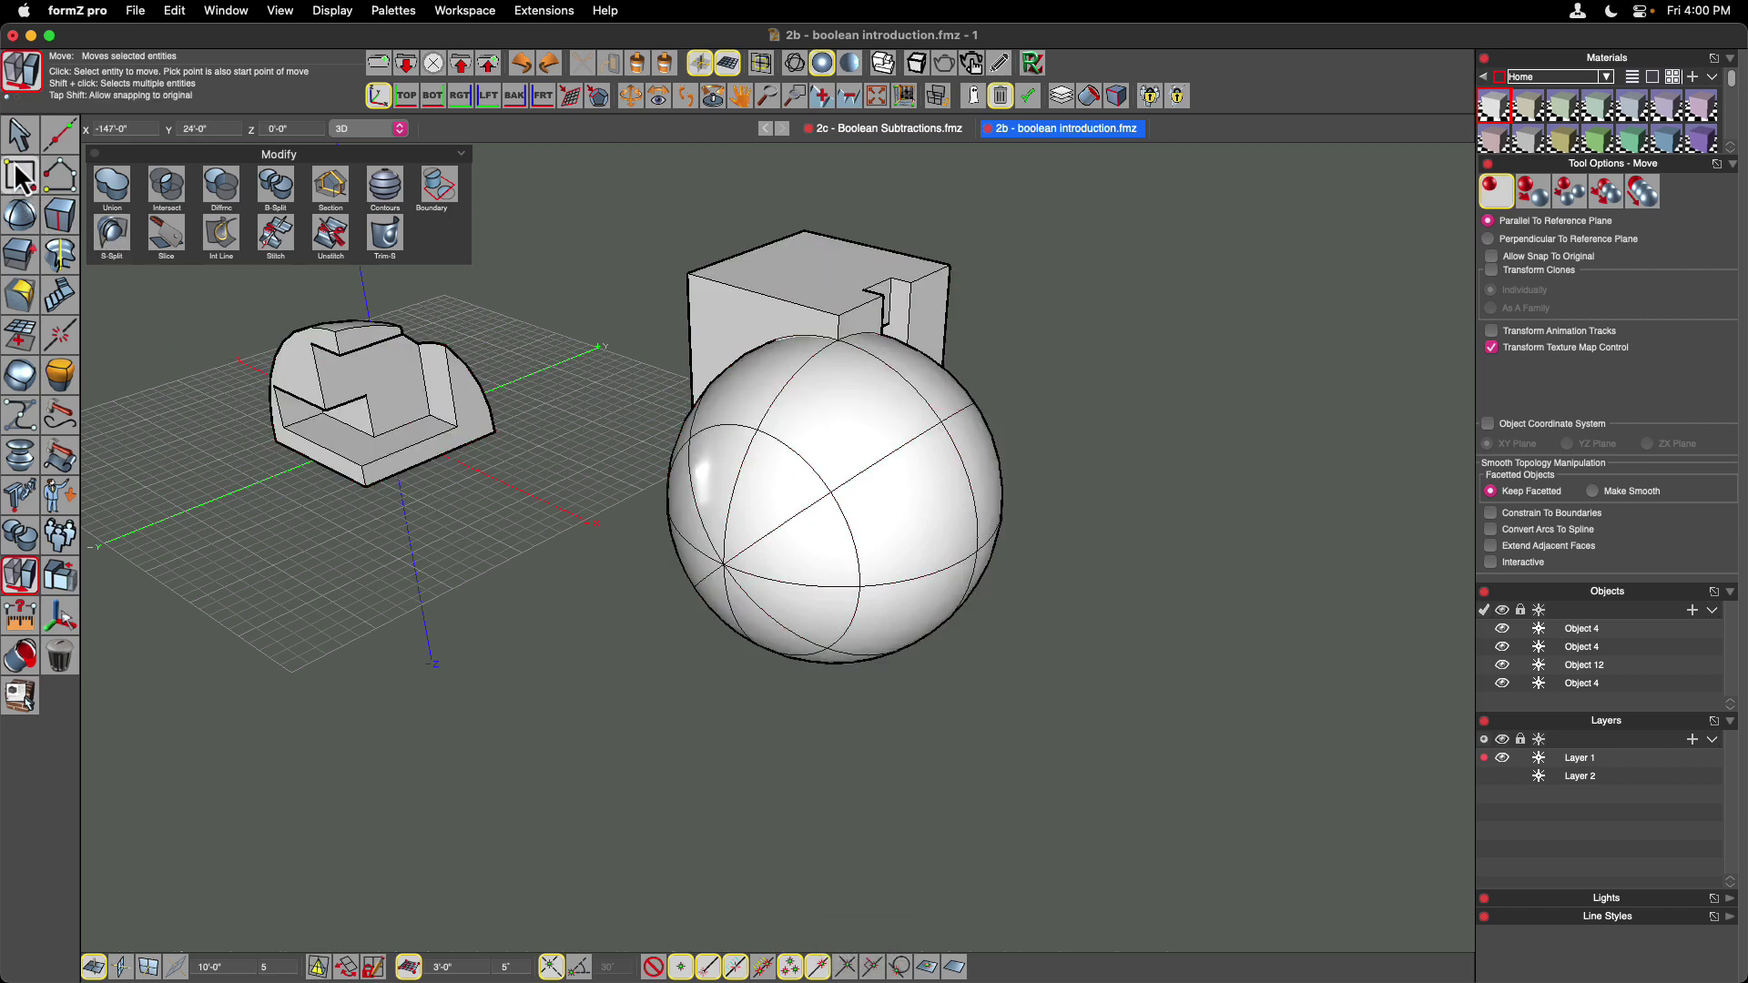
{"action": "left_click", "coordinate": [18, 134]}
{"action": "scroll", "coordinate": [516, 564], "scroll_direction": "up", "scroll_amount": 3}
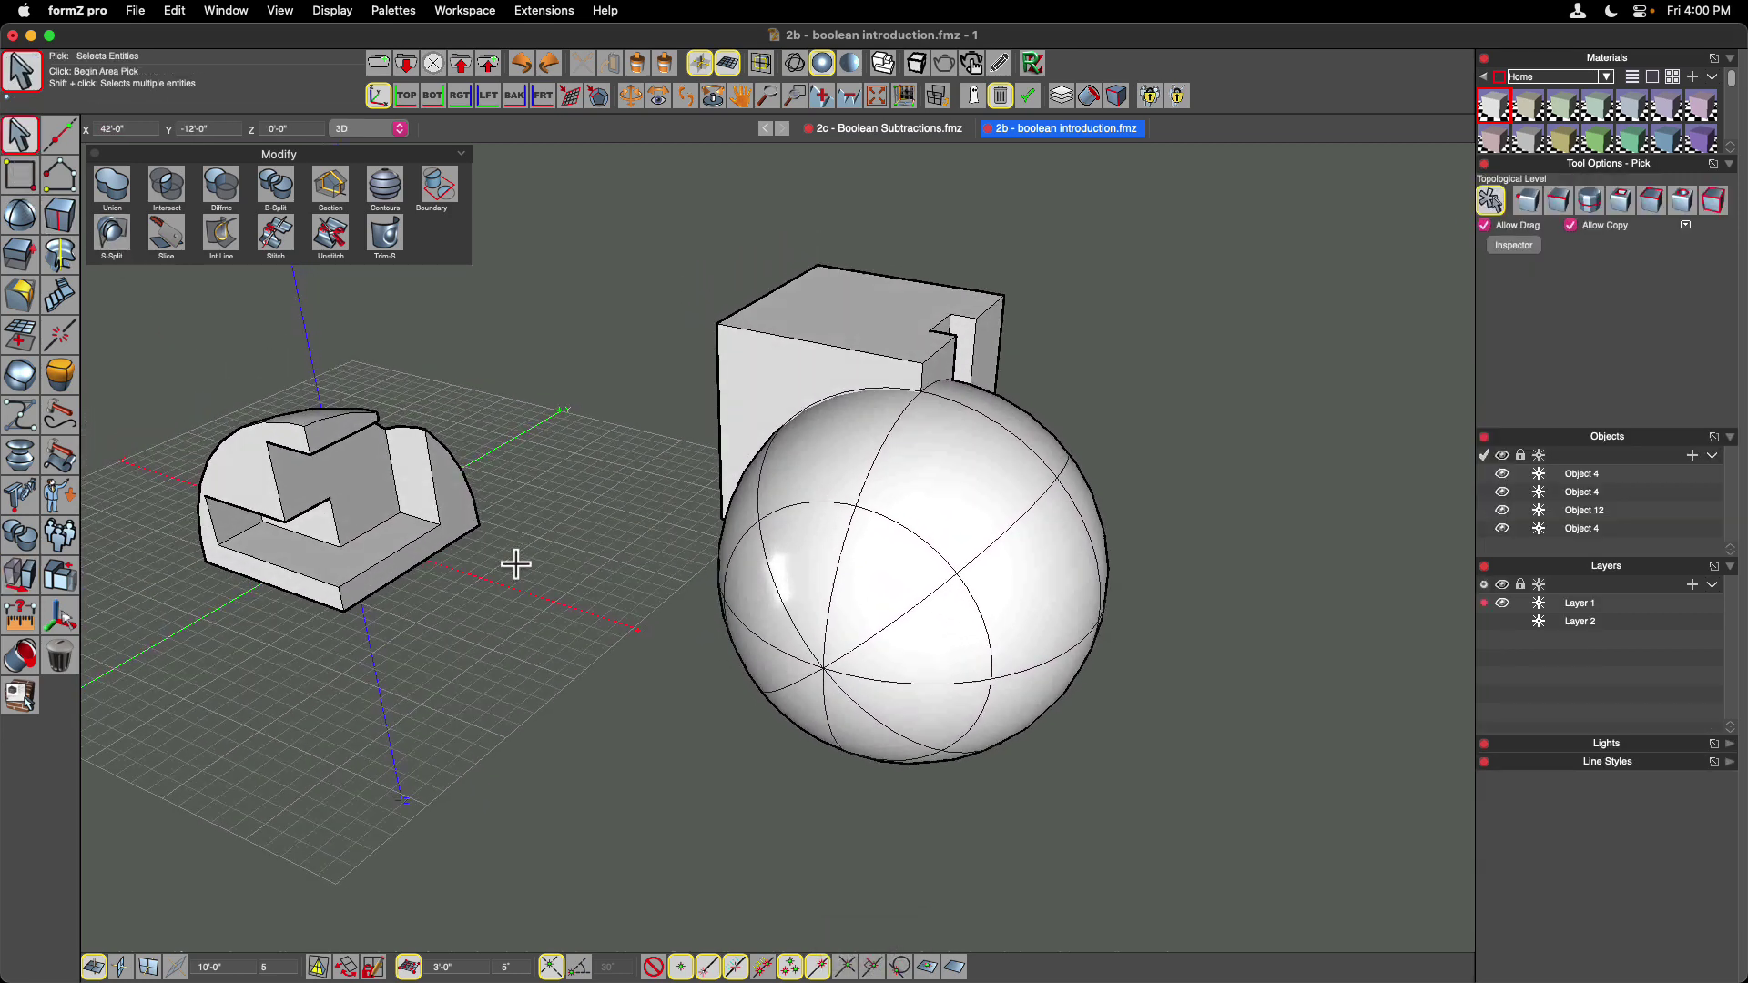
{"action": "scroll", "coordinate": [516, 564], "scroll_direction": "up", "scroll_amount": 2}
- Split the sphere with the second carved cube, using a one-way Boolean Split
{"action": "left_click", "coordinate": [29, 545]}
{"action": "middle_click_drag", "start_coordinate": [578, 674], "coordinate": [1328, 410]}
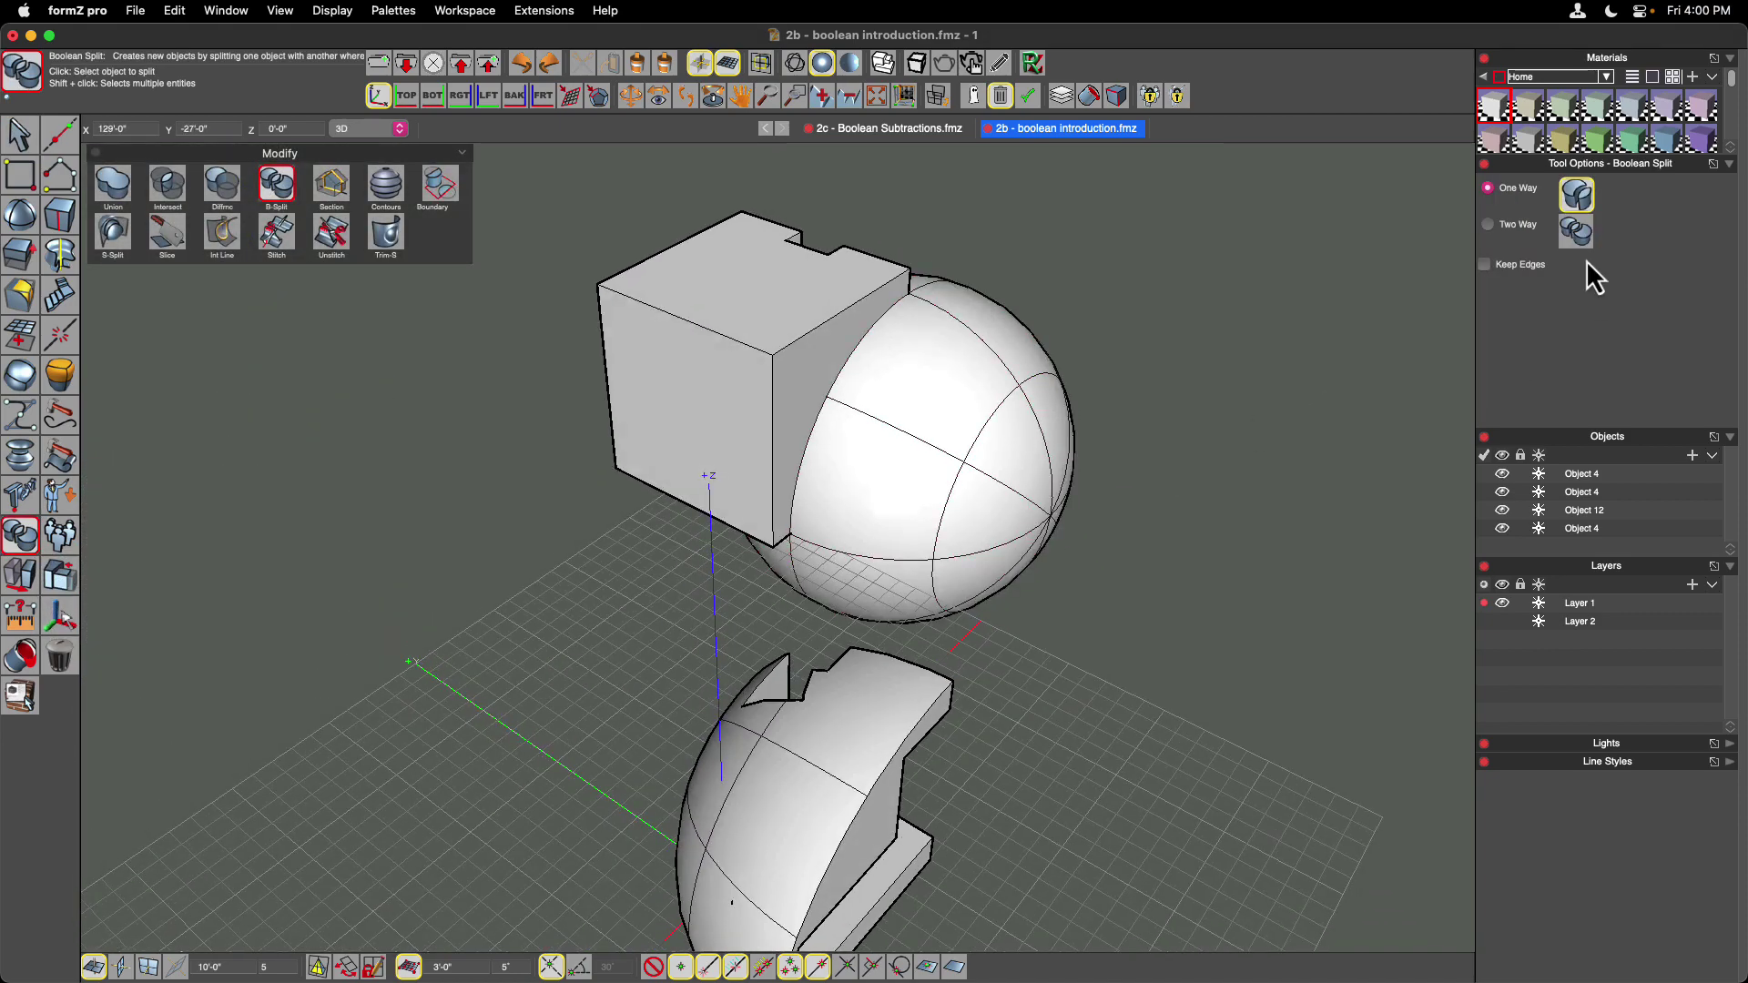
{"action": "left_click", "coordinate": [995, 354]}
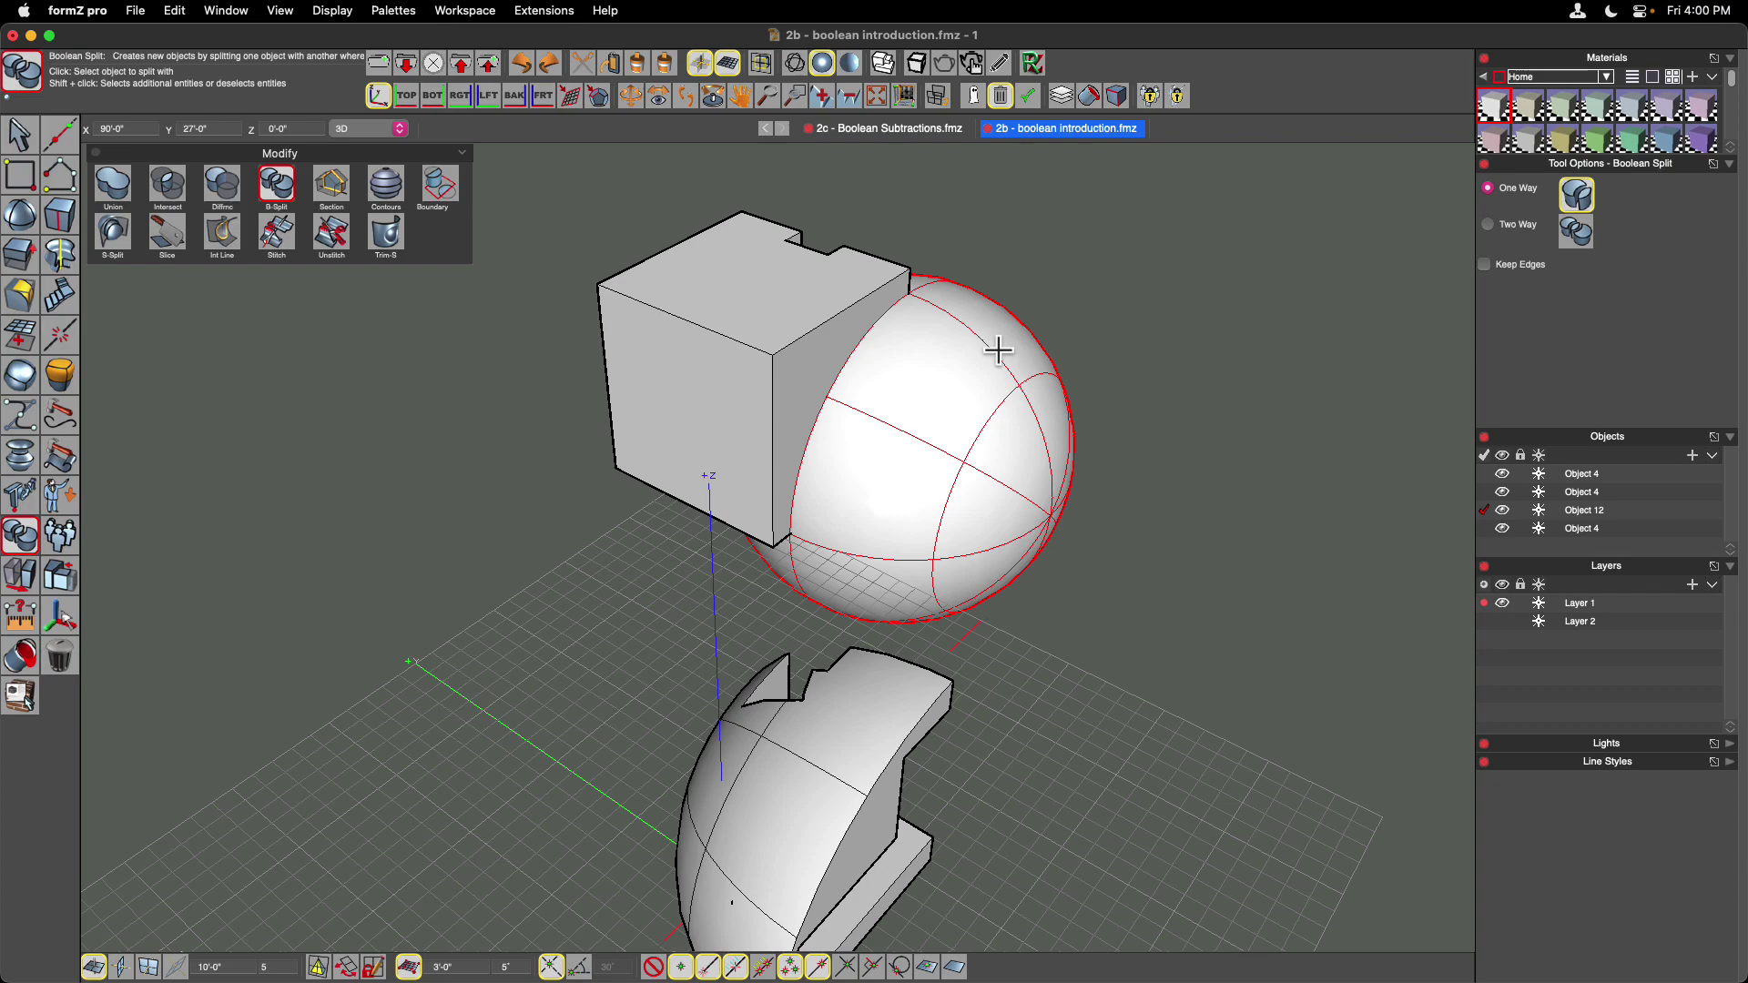
{"action": "left_click", "coordinate": [723, 328]}
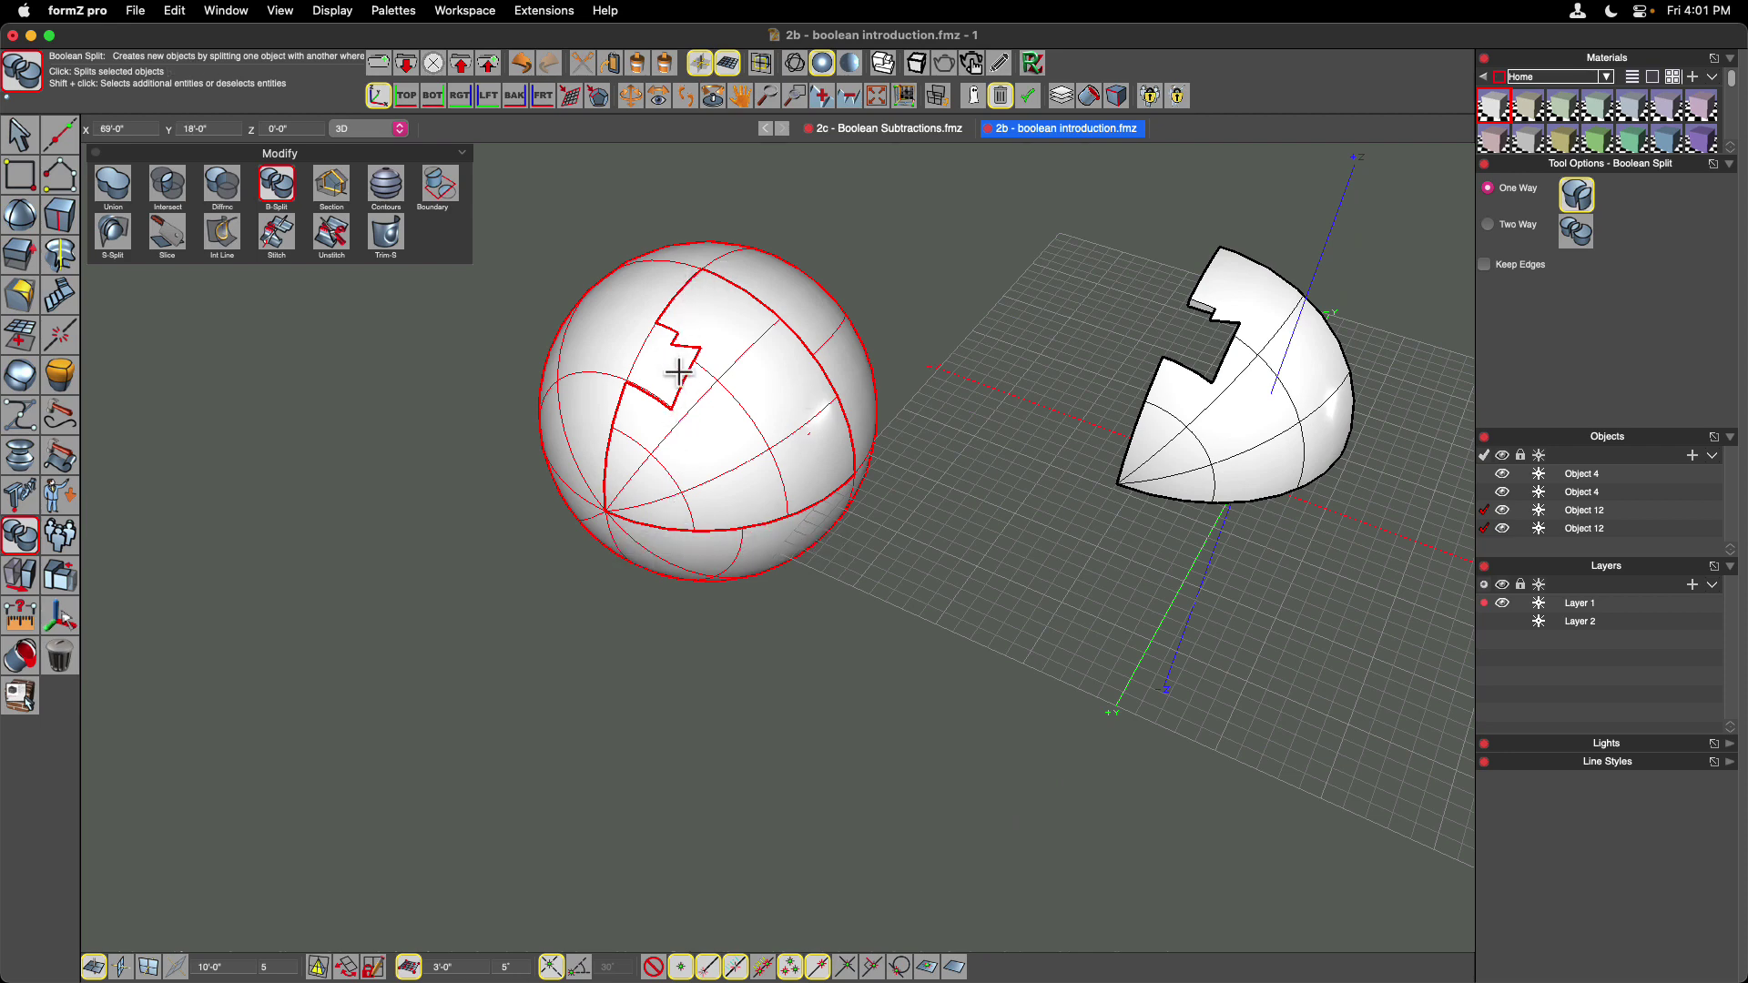
- Select only the piece split from the sphere and move it clear of the remaining sphere, parallel to the reference plane
{"action": "left_click", "coordinate": [20, 136]}
{"action": "left_click", "coordinate": [642, 583]}
{"action": "left_click", "coordinate": [814, 437]}
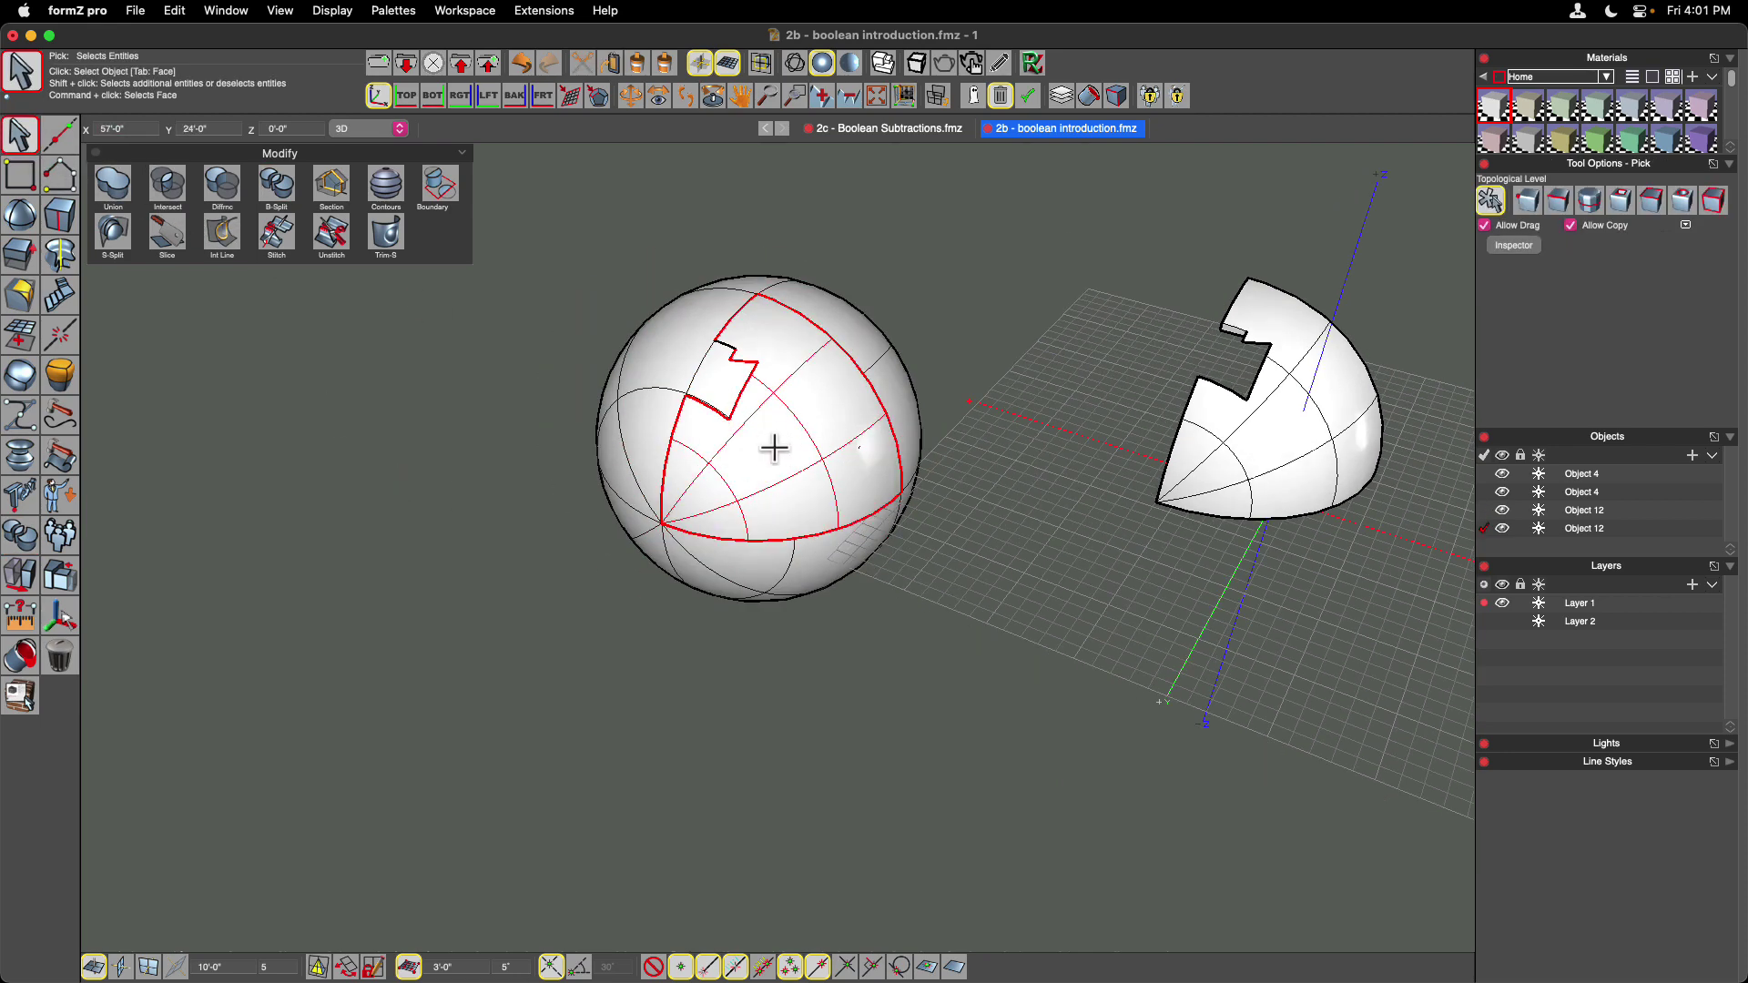
{"action": "left_click", "coordinate": [22, 577]}
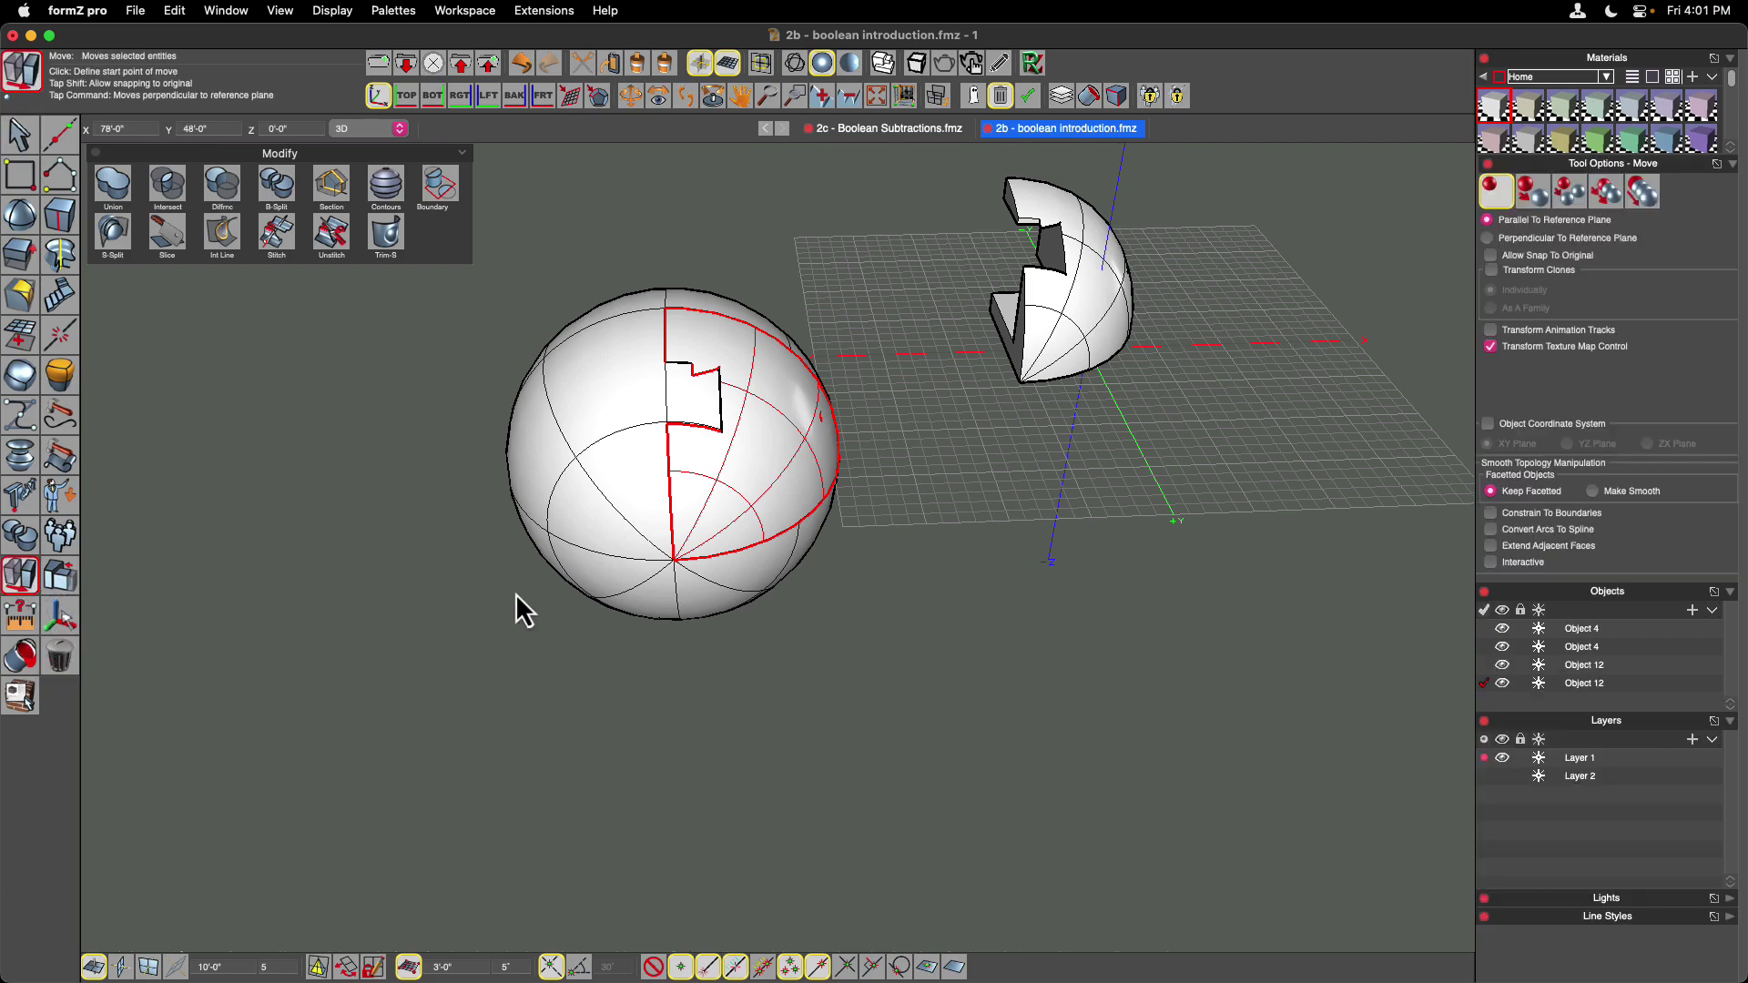
{"action": "left_click", "coordinate": [514, 585]}
{"action": "left_click", "coordinate": [780, 721]}
{"action": "middle_click_drag", "start_coordinate": [822, 722], "coordinate": [967, 273]}
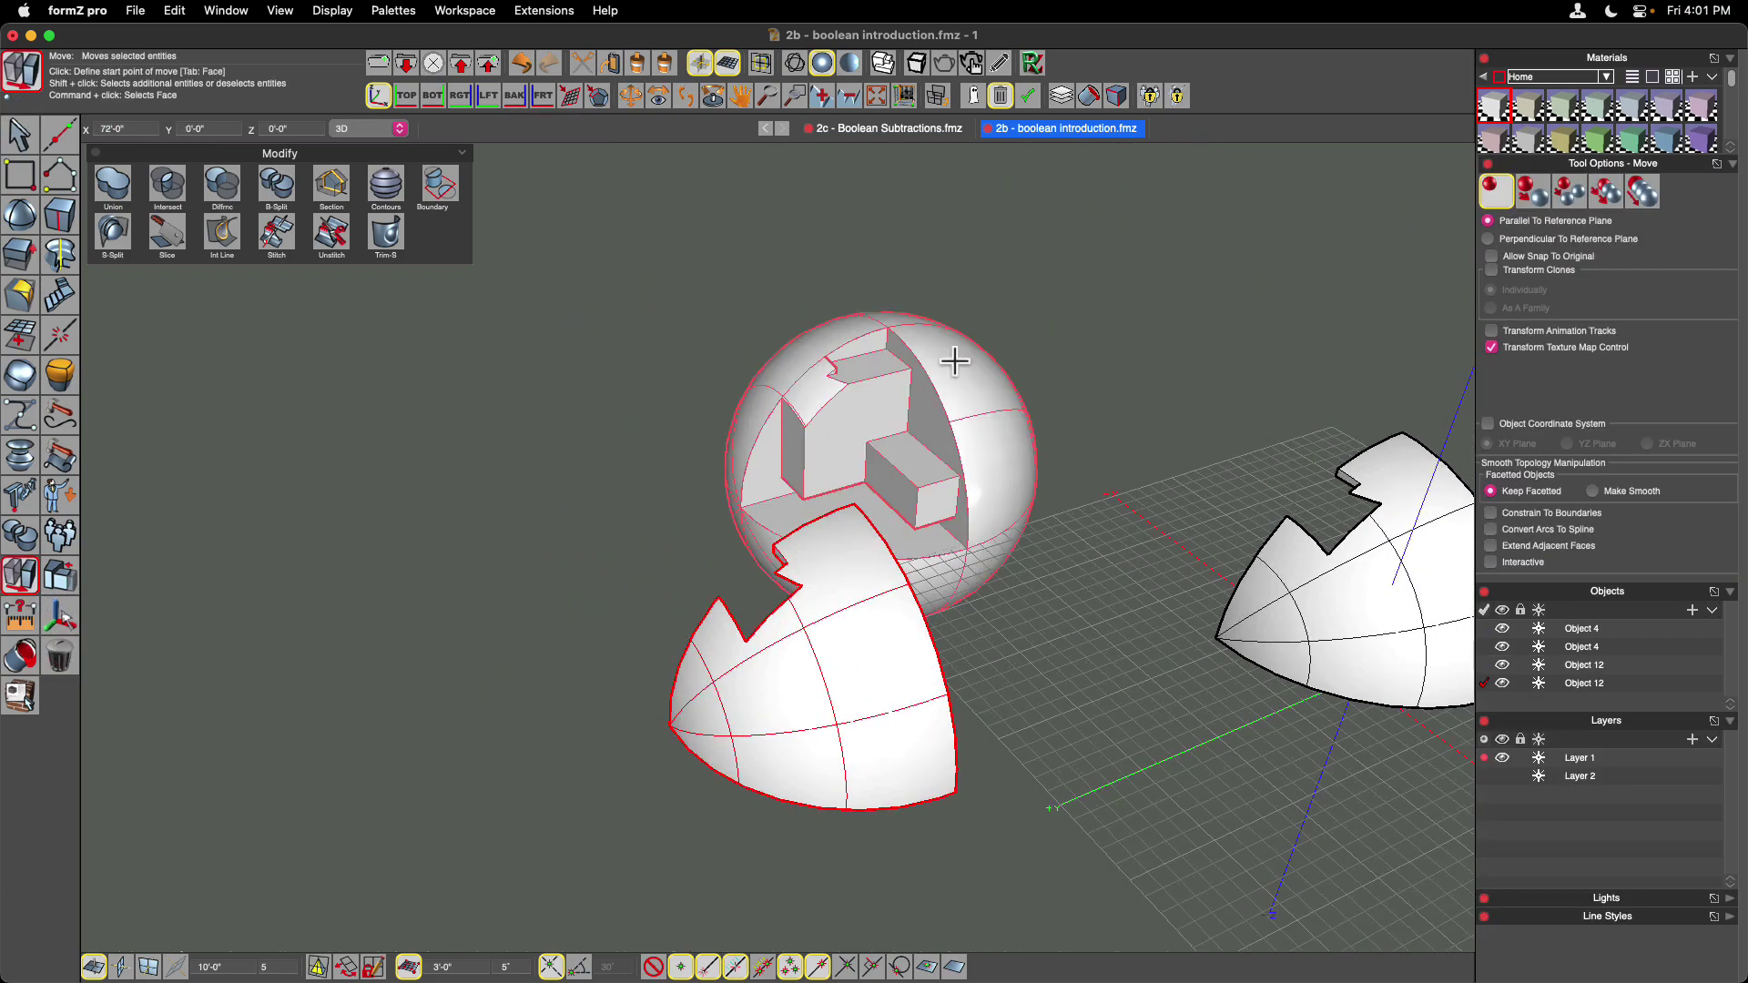
- Undo the split piece's move and the sphere's one-way Boolean Split to restore the second carved cube and the full sphere
{"action": "middle_click_drag", "start_coordinate": [944, 374], "coordinate": [713, 413]}
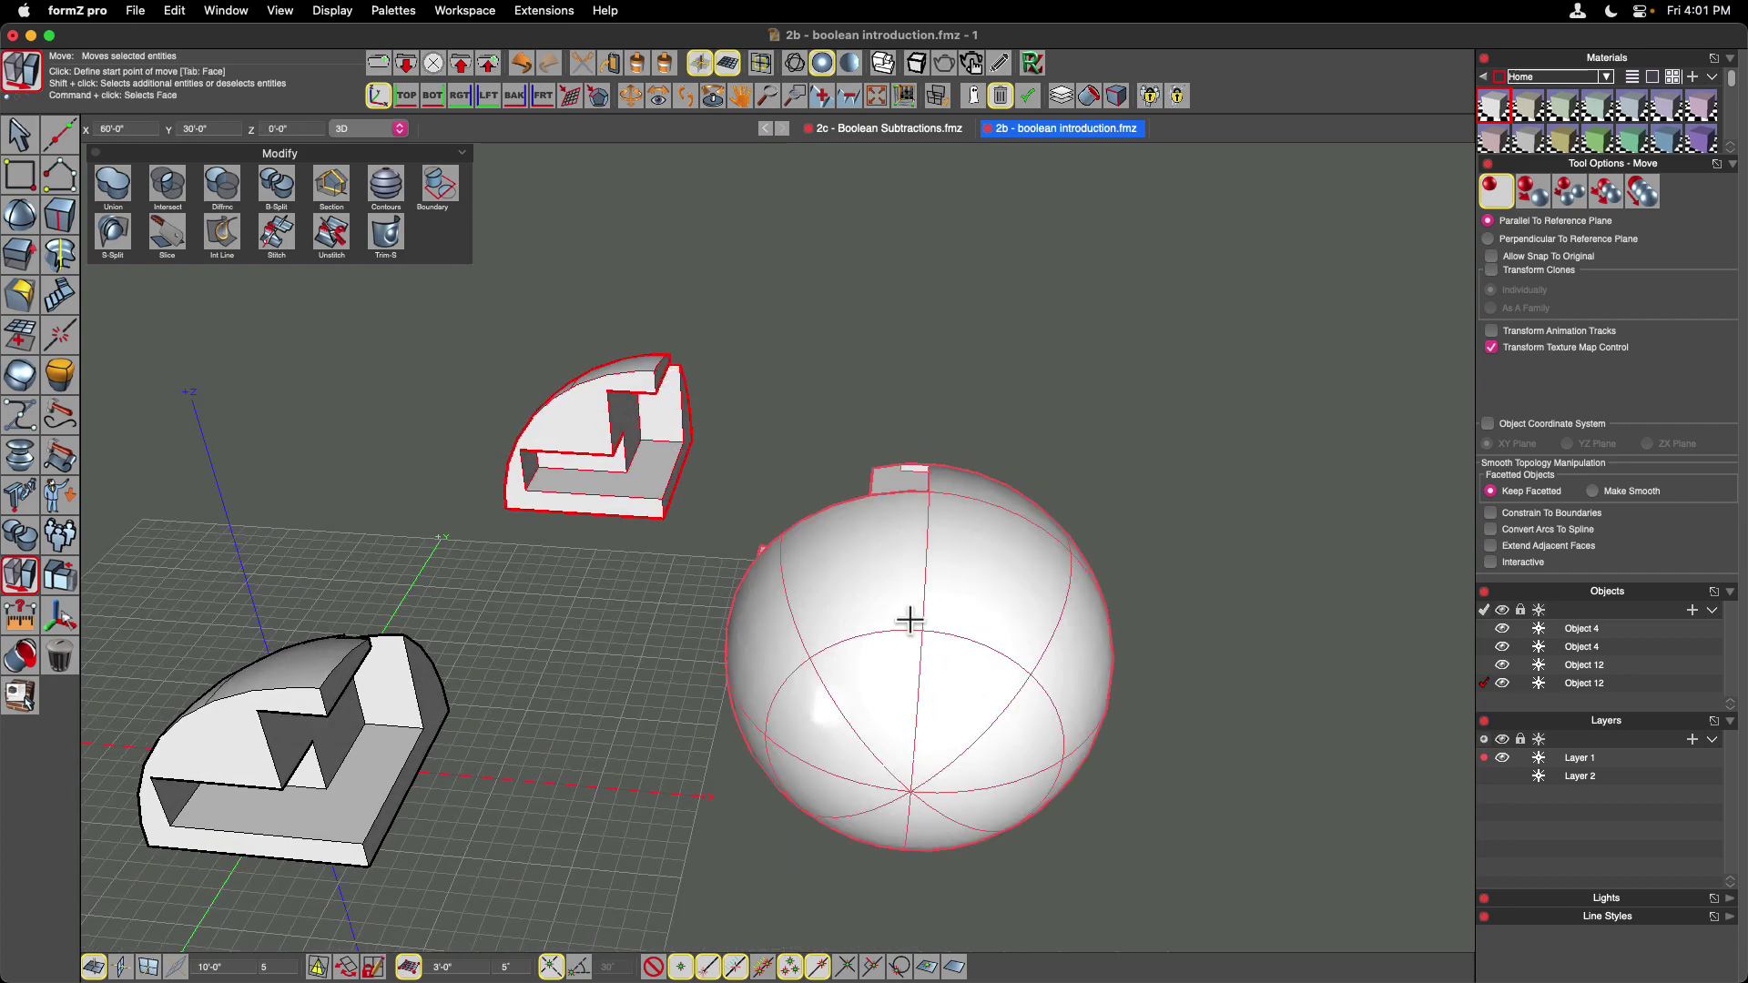
{"action": "key", "text": "super+z"}
{"action": "key", "text": "super+z"}
{"action": "key", "text": "super+z"}
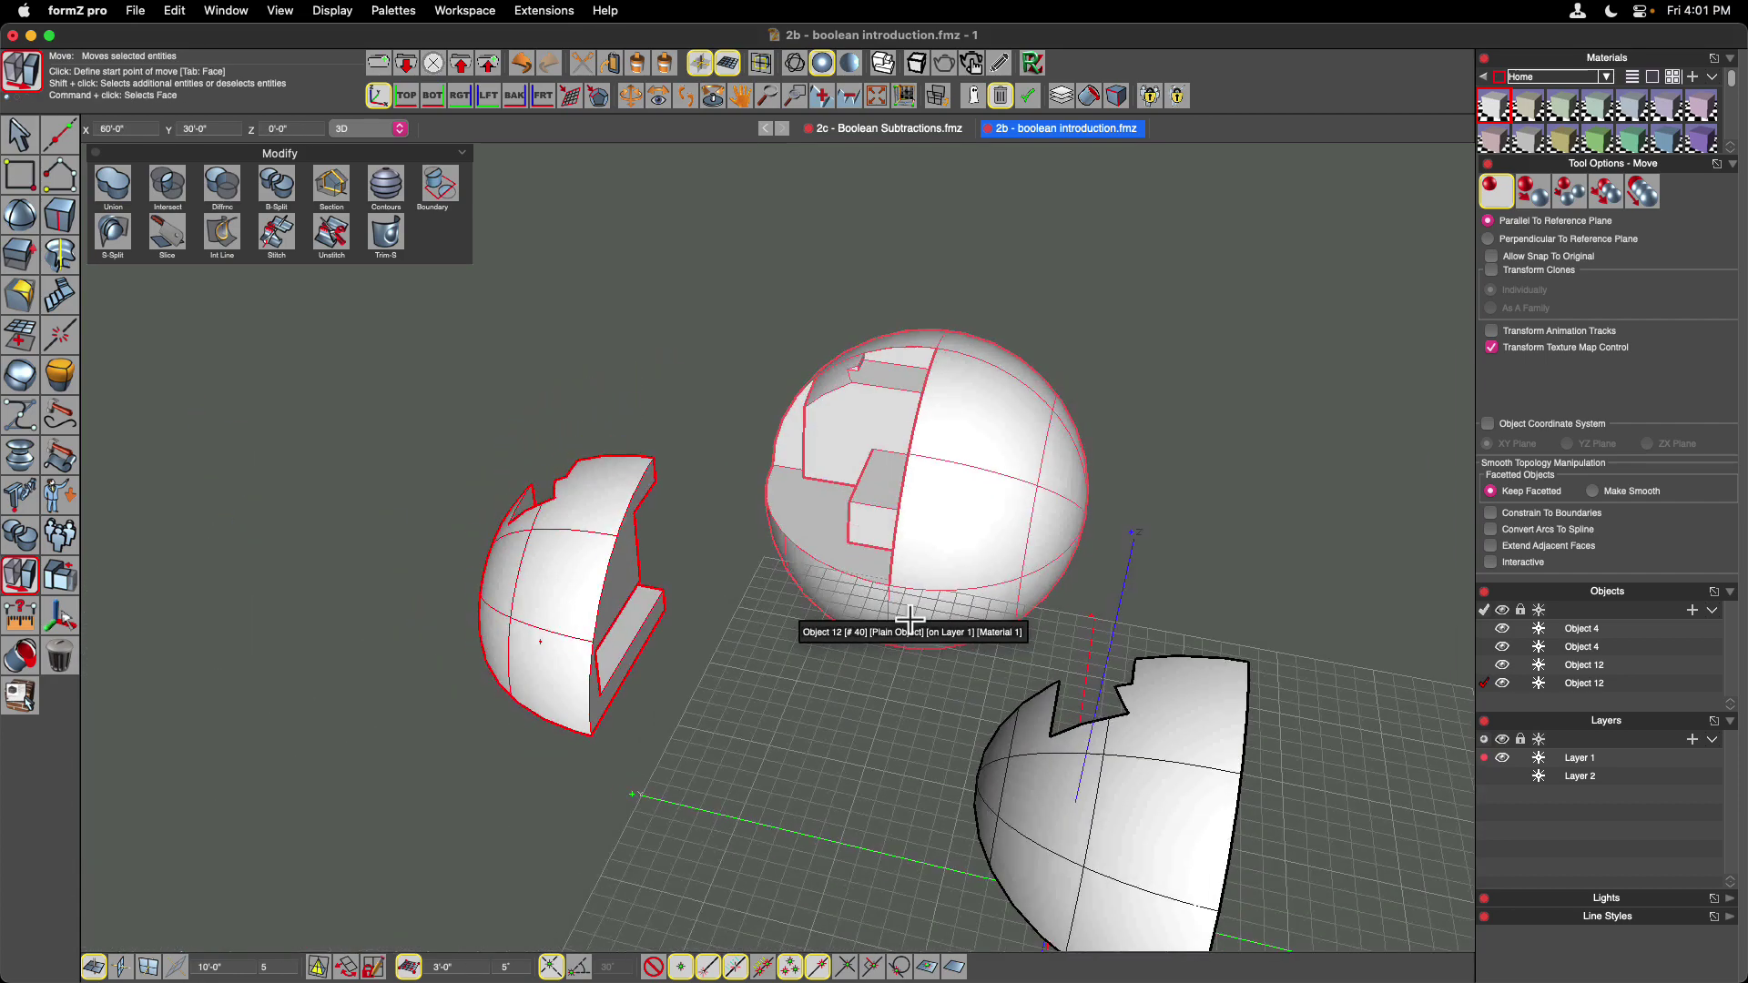
{"action": "key", "text": "super+z"}
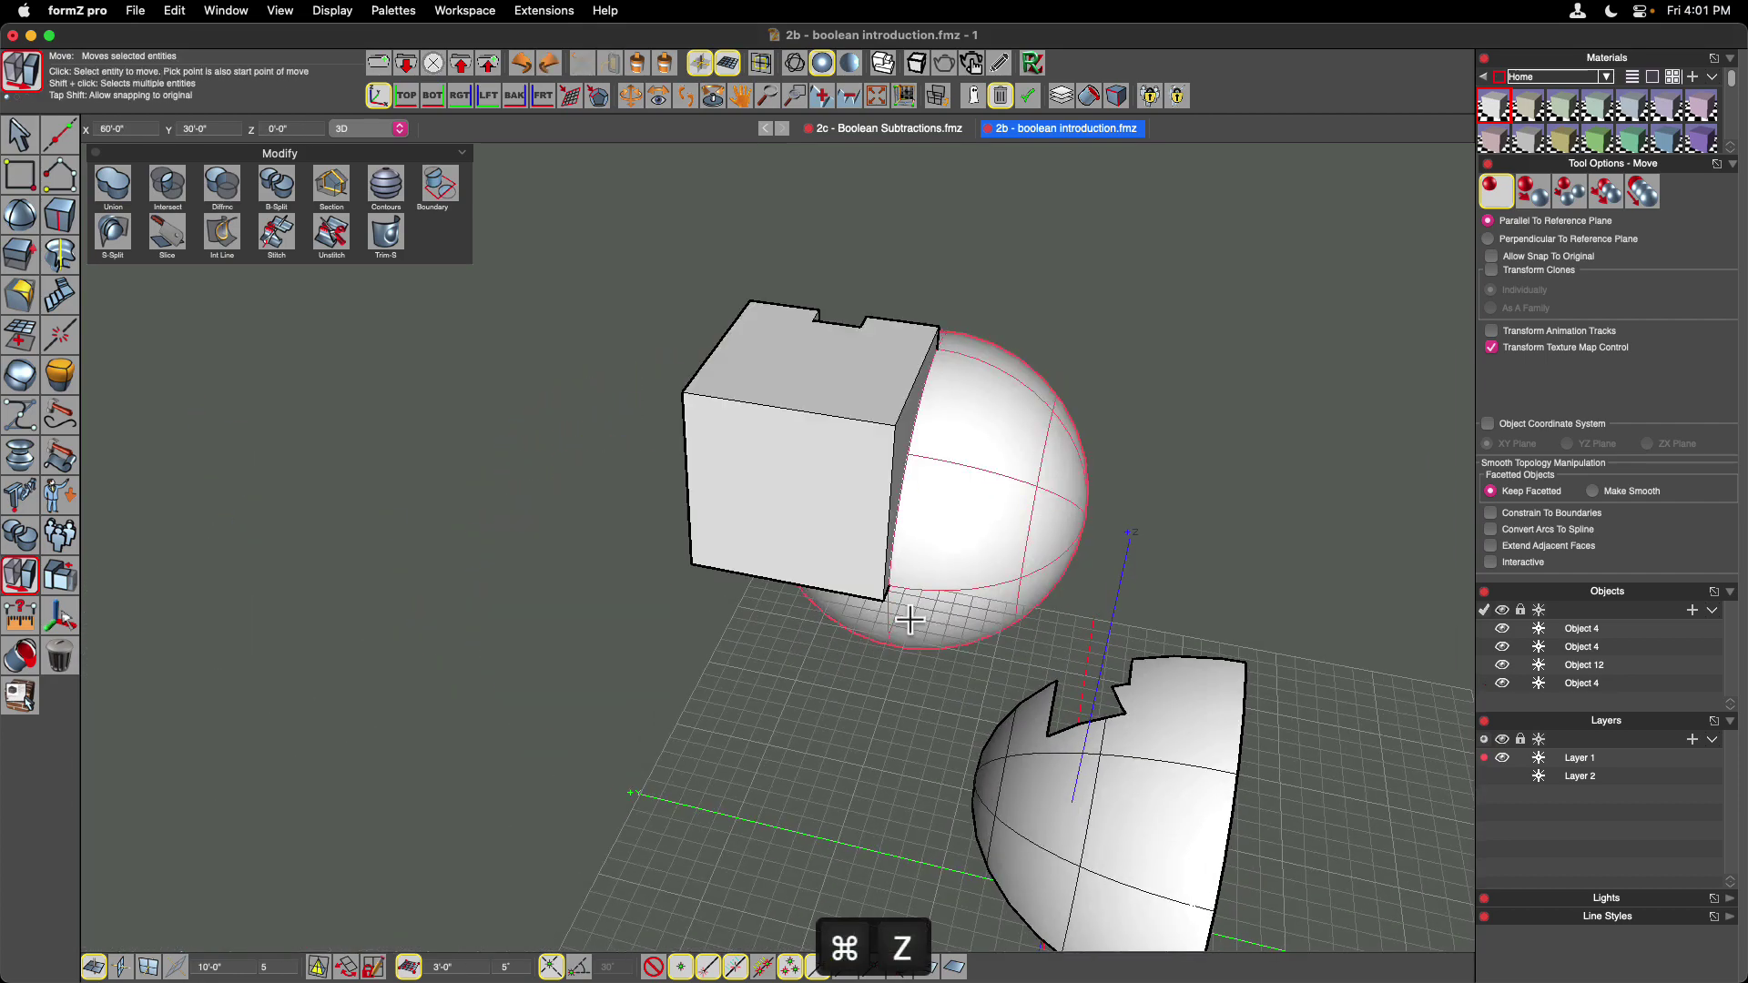
{"action": "key", "text": "super+z"}
{"action": "key", "text": "super+z"}
{"action": "key", "text": "super+z"}
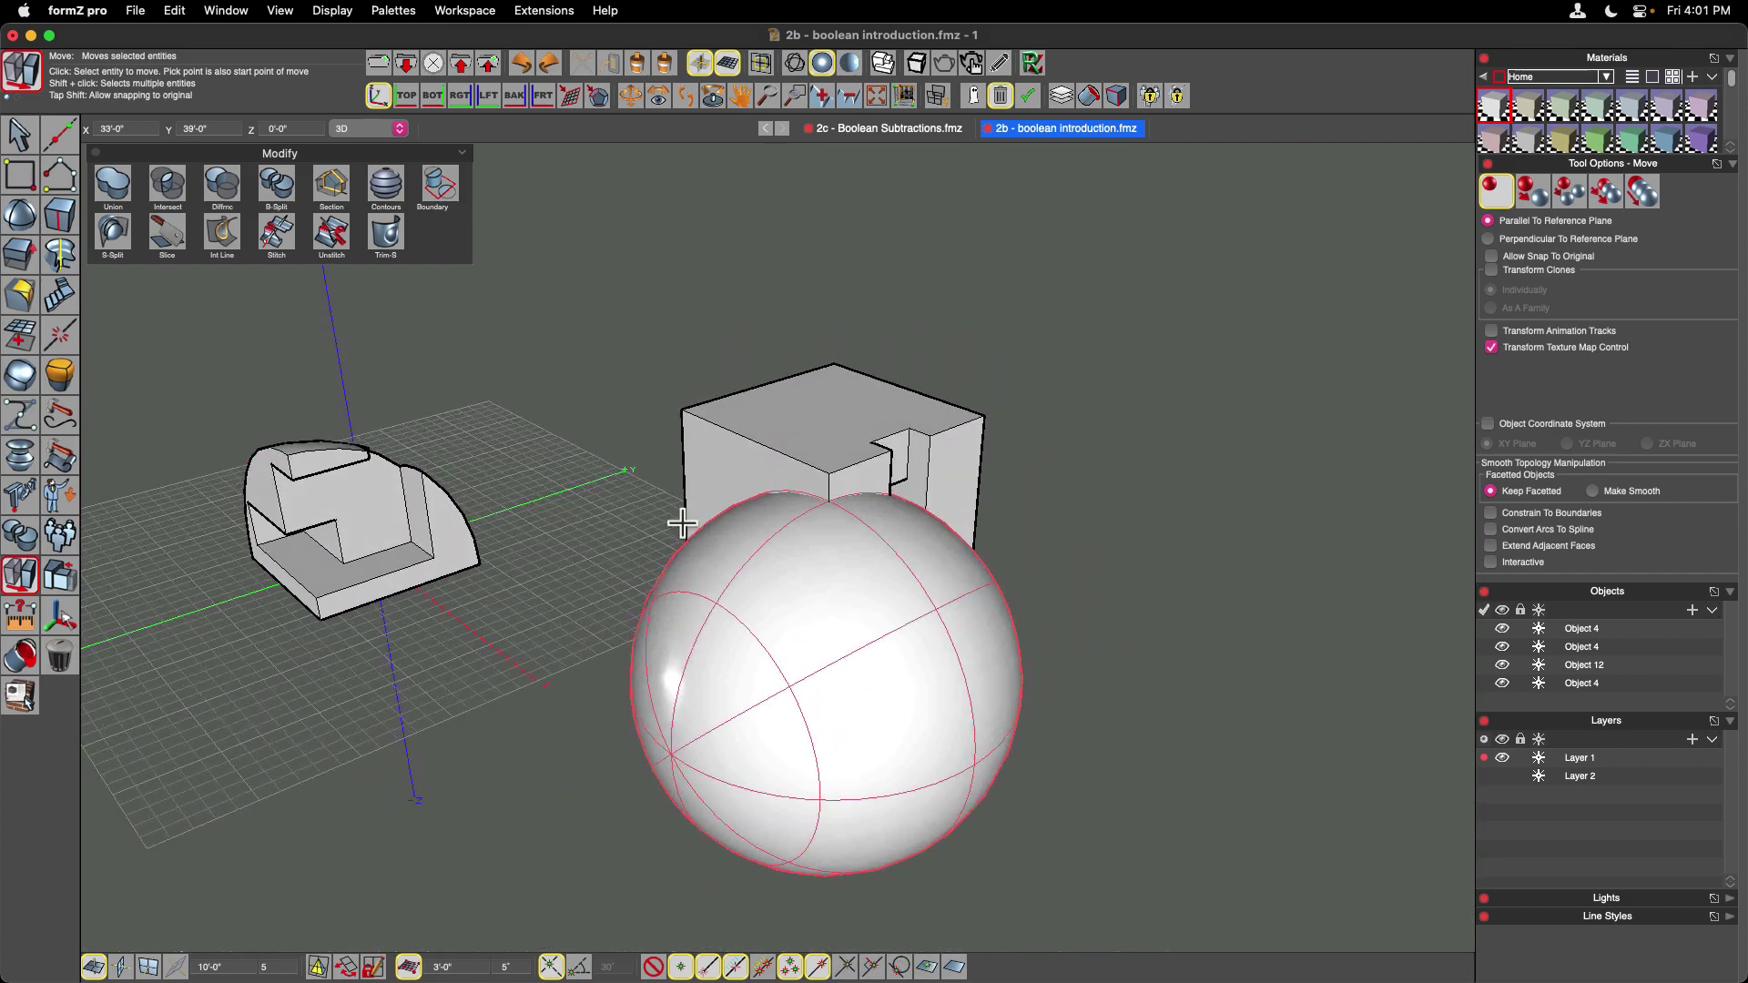
- Split the second carved cube and its overlapping sphere with each other, using a two-way Boolean Split
{"action": "left_click", "coordinate": [19, 135]}
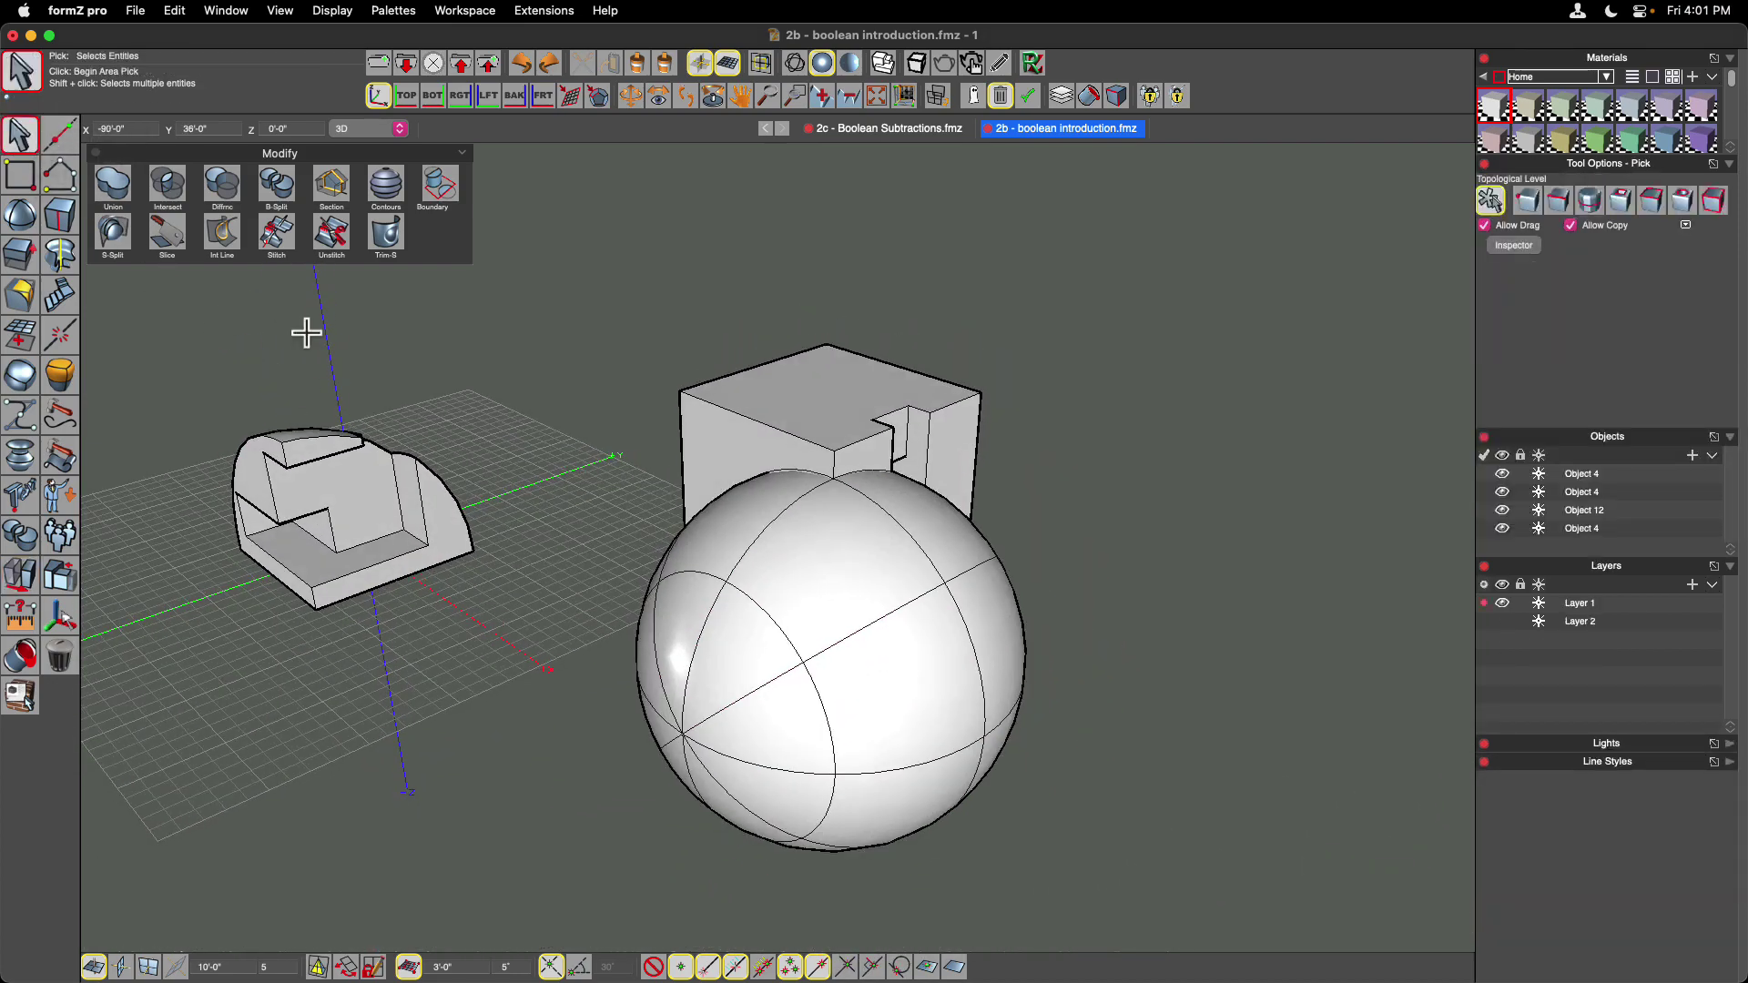
{"action": "left_click", "coordinate": [288, 196]}
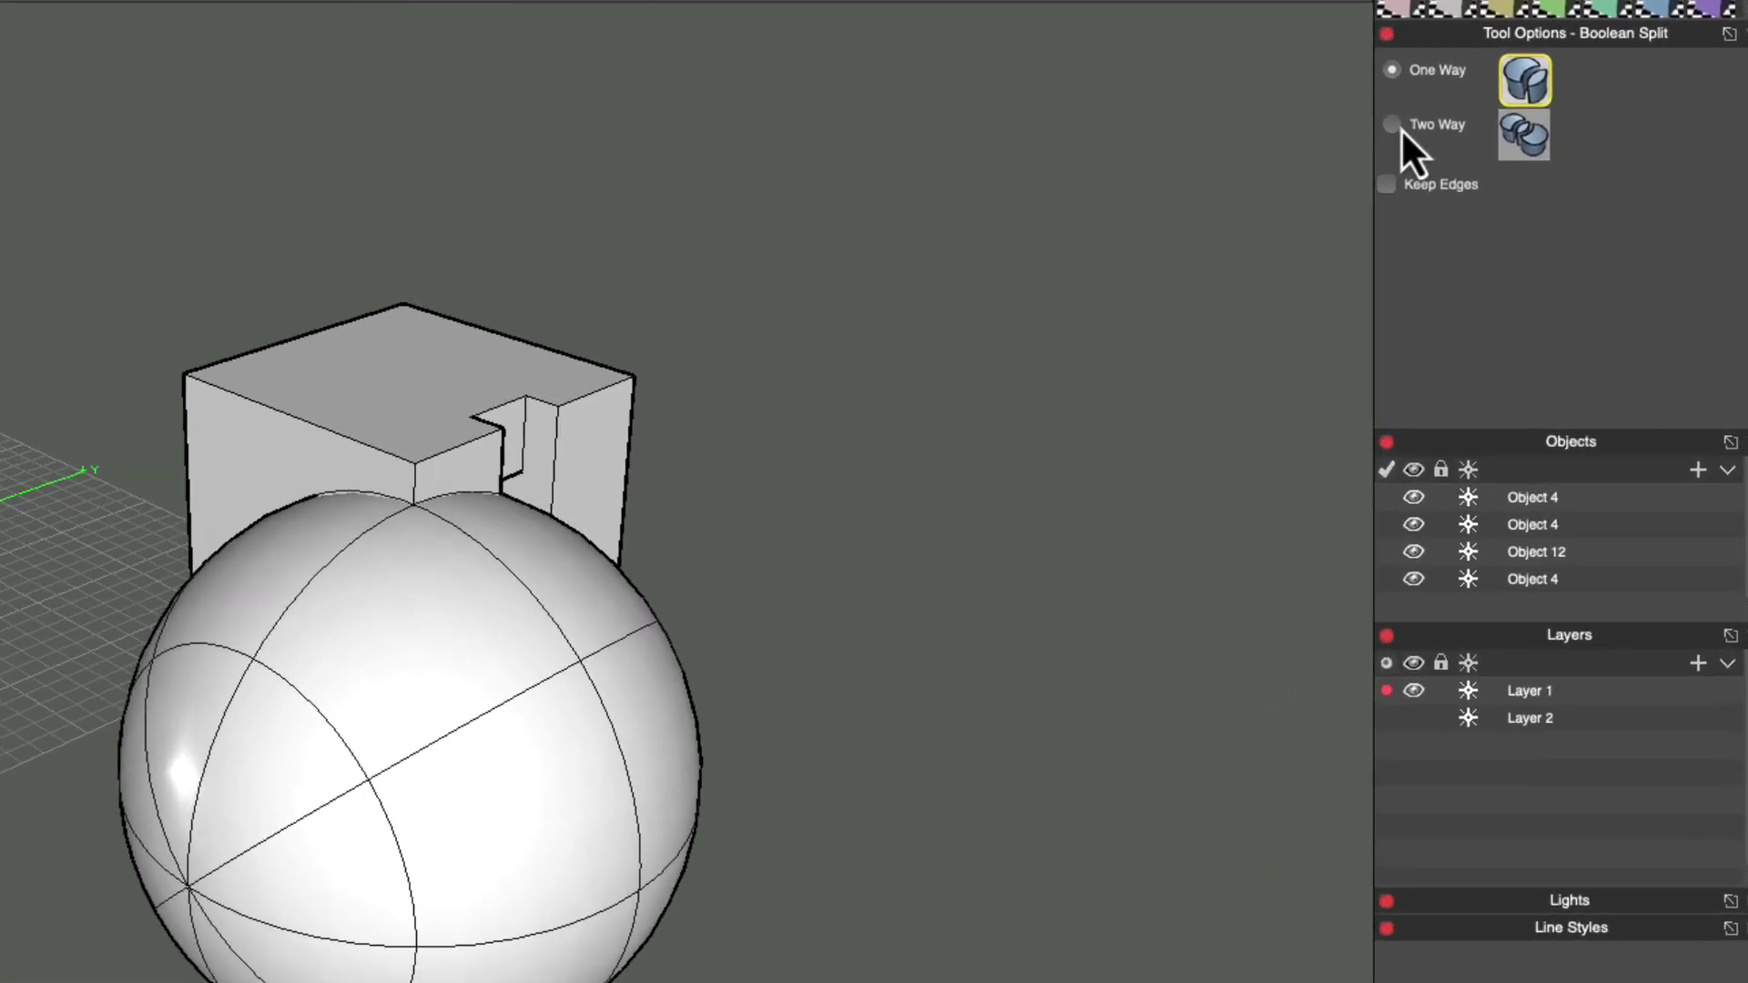
{"action": "left_click", "coordinate": [1488, 224]}
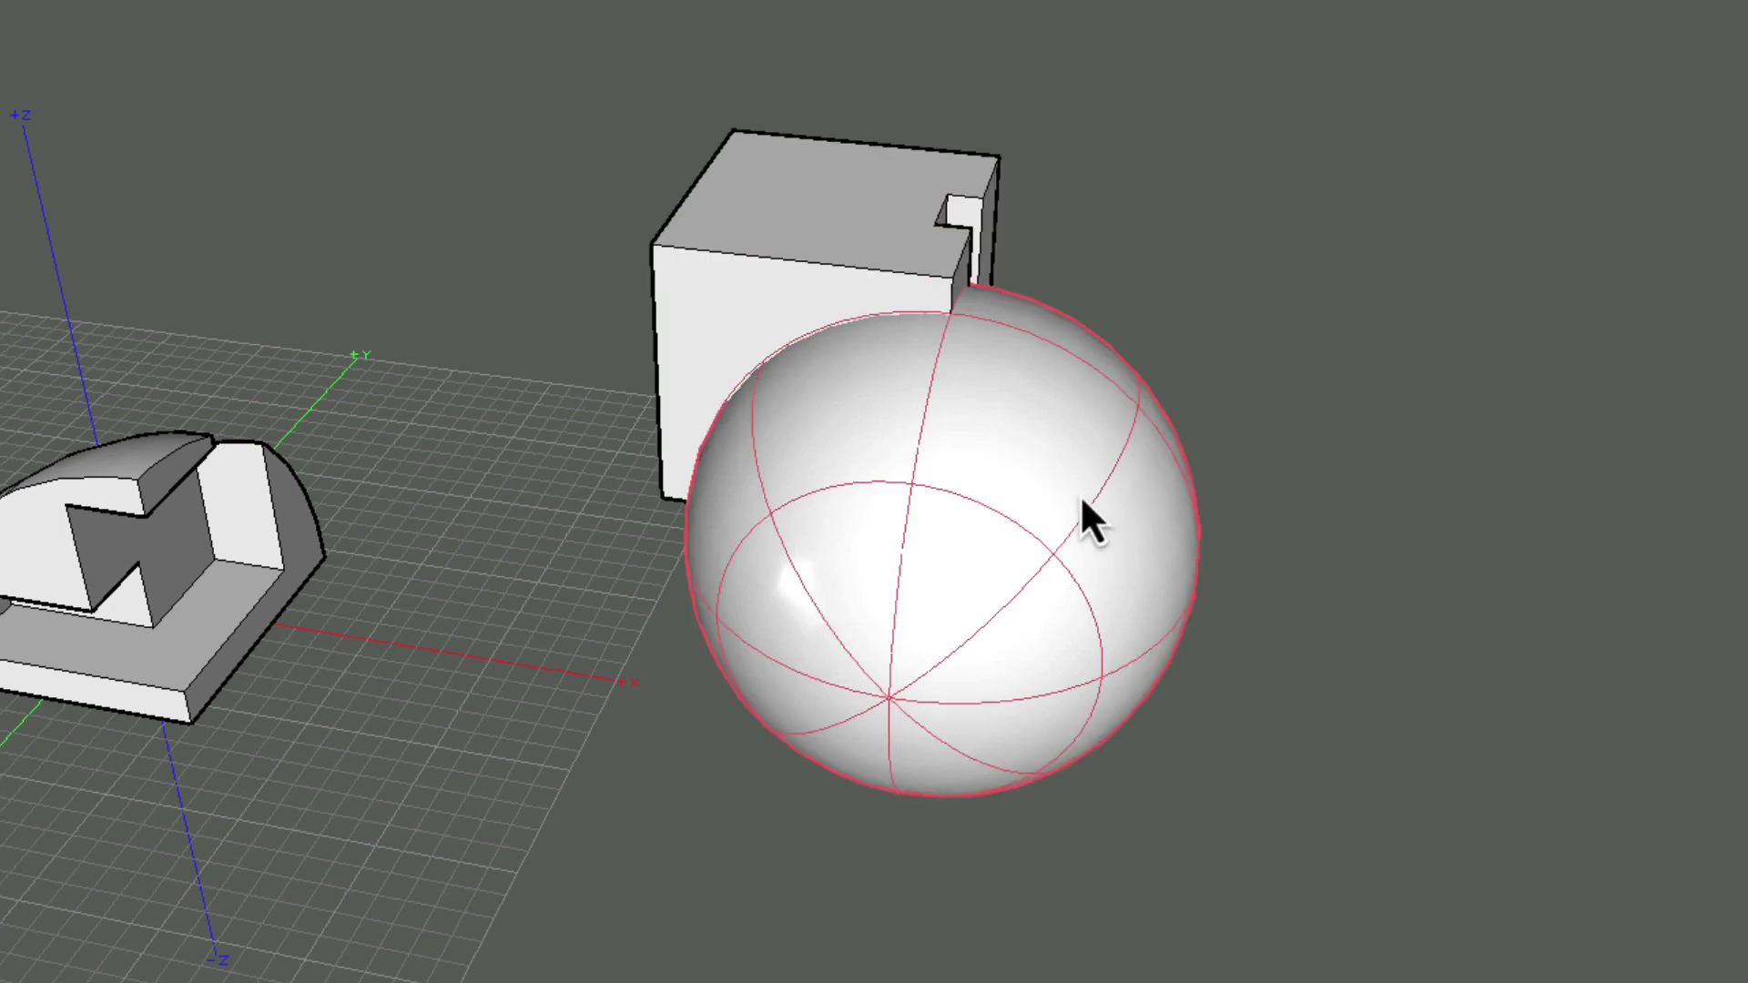
{"action": "left_click", "coordinate": [839, 240]}
{"action": "left_click", "coordinate": [1007, 417]}
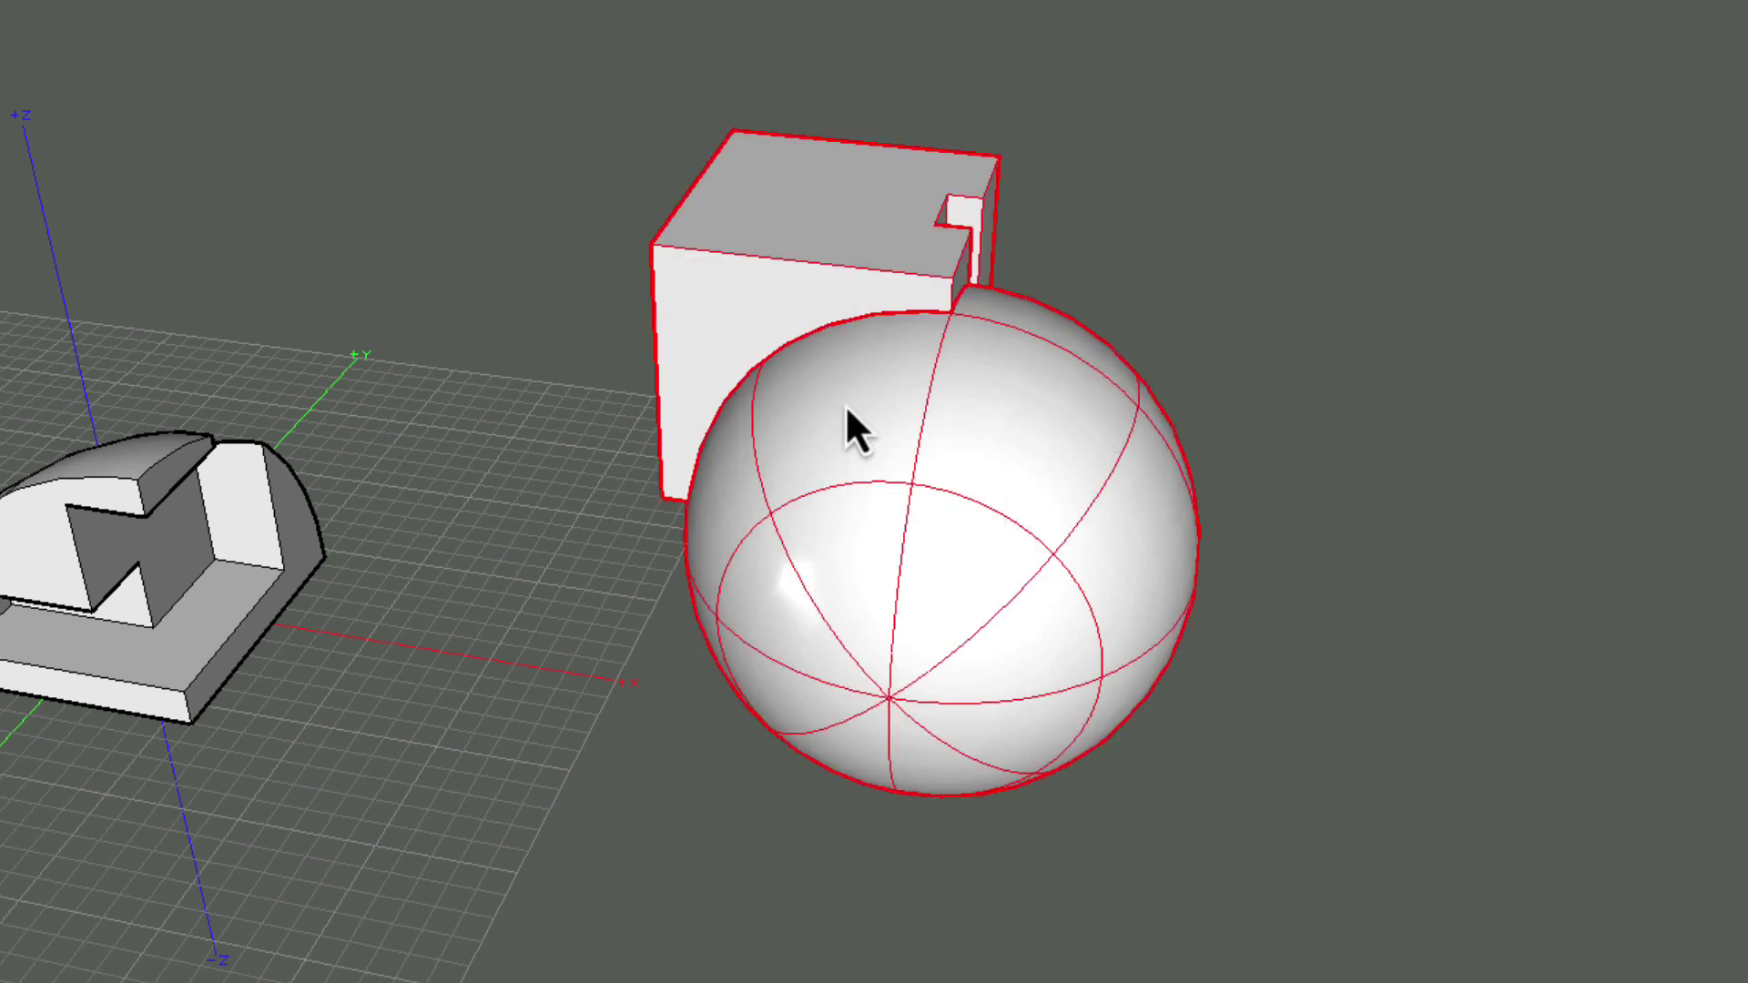
- Move the cube remainder and the sphere remainder in opposite directions away from their shared piece, parallel to the reference plane
{"action": "left_click", "coordinate": [68, 125]}
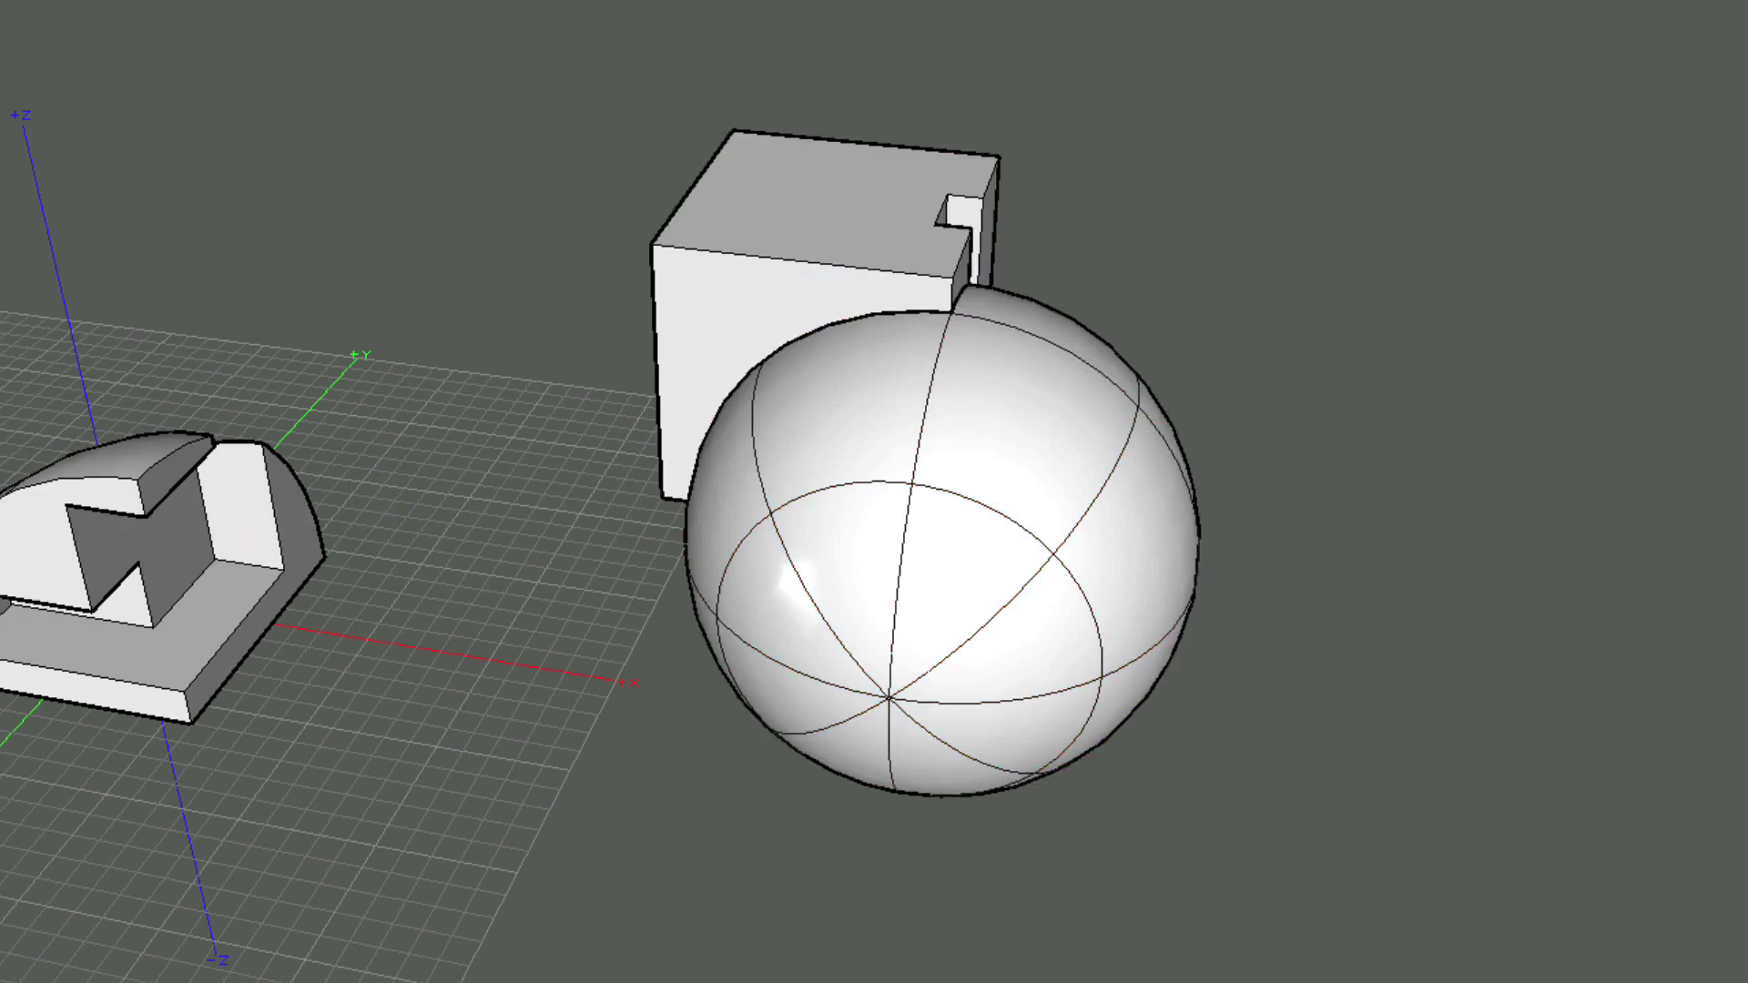
{"action": "left_click_drag", "start_coordinate": [738, 272], "coordinate": [491, 168]}
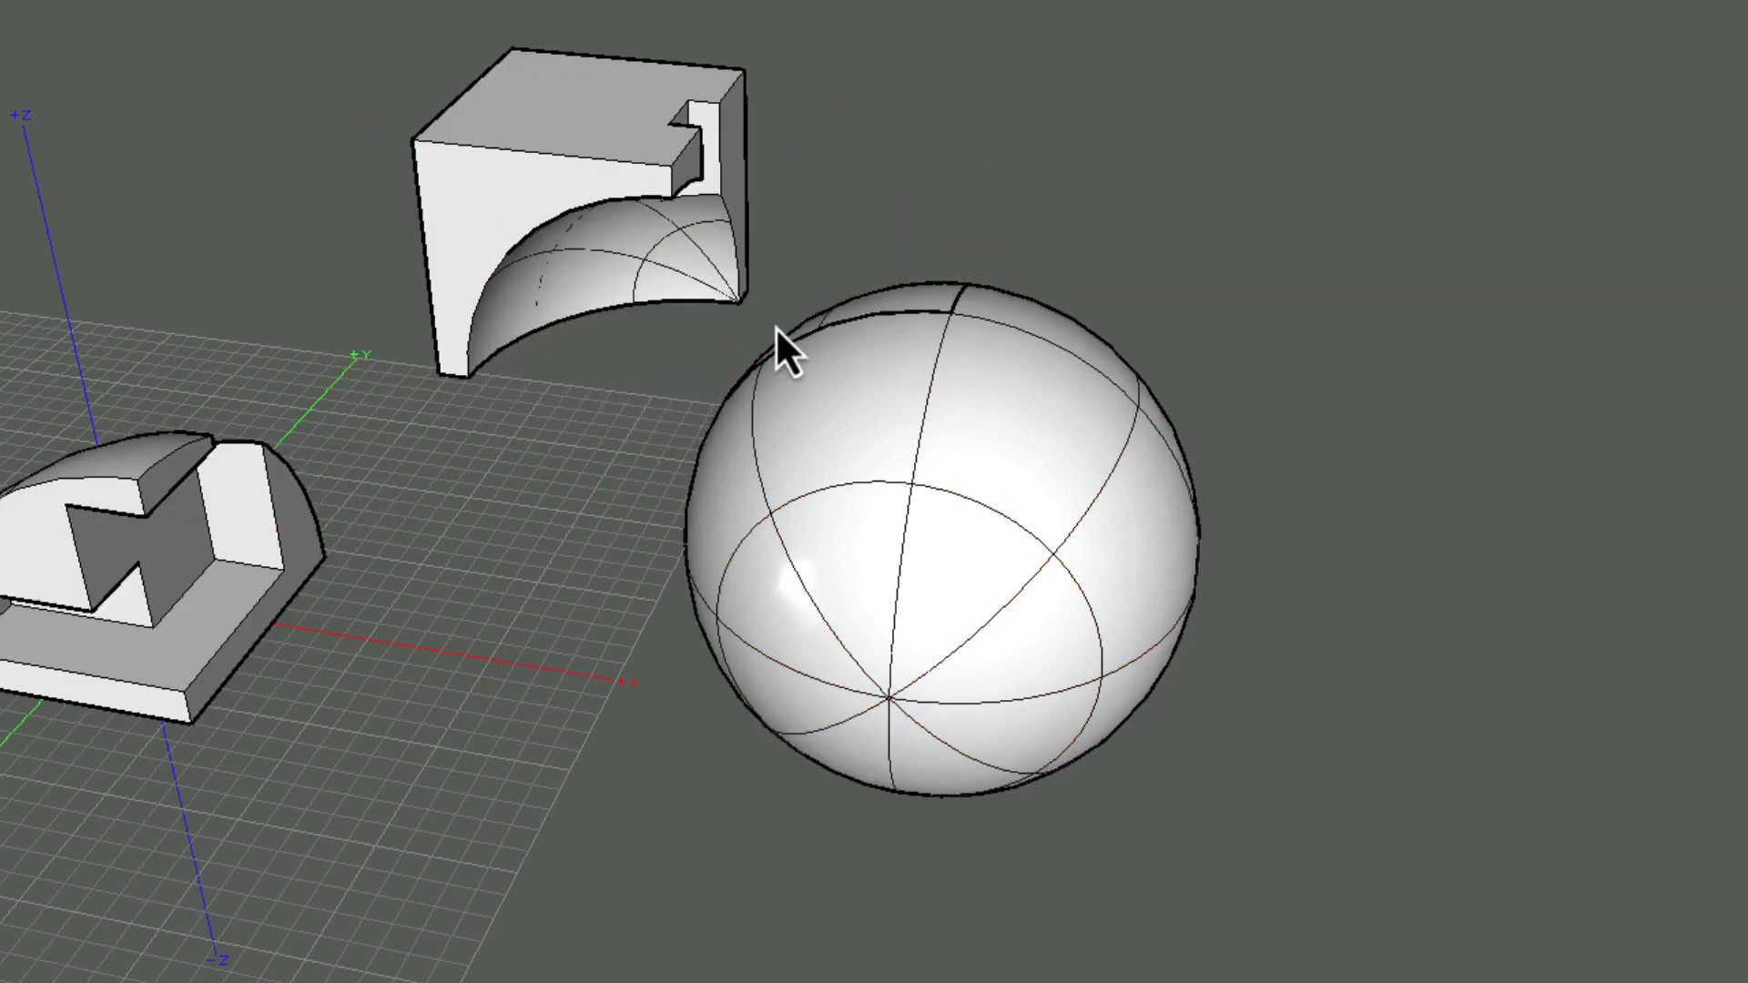
{"action": "left_click_drag", "start_coordinate": [1050, 598], "coordinate": [1475, 742]}
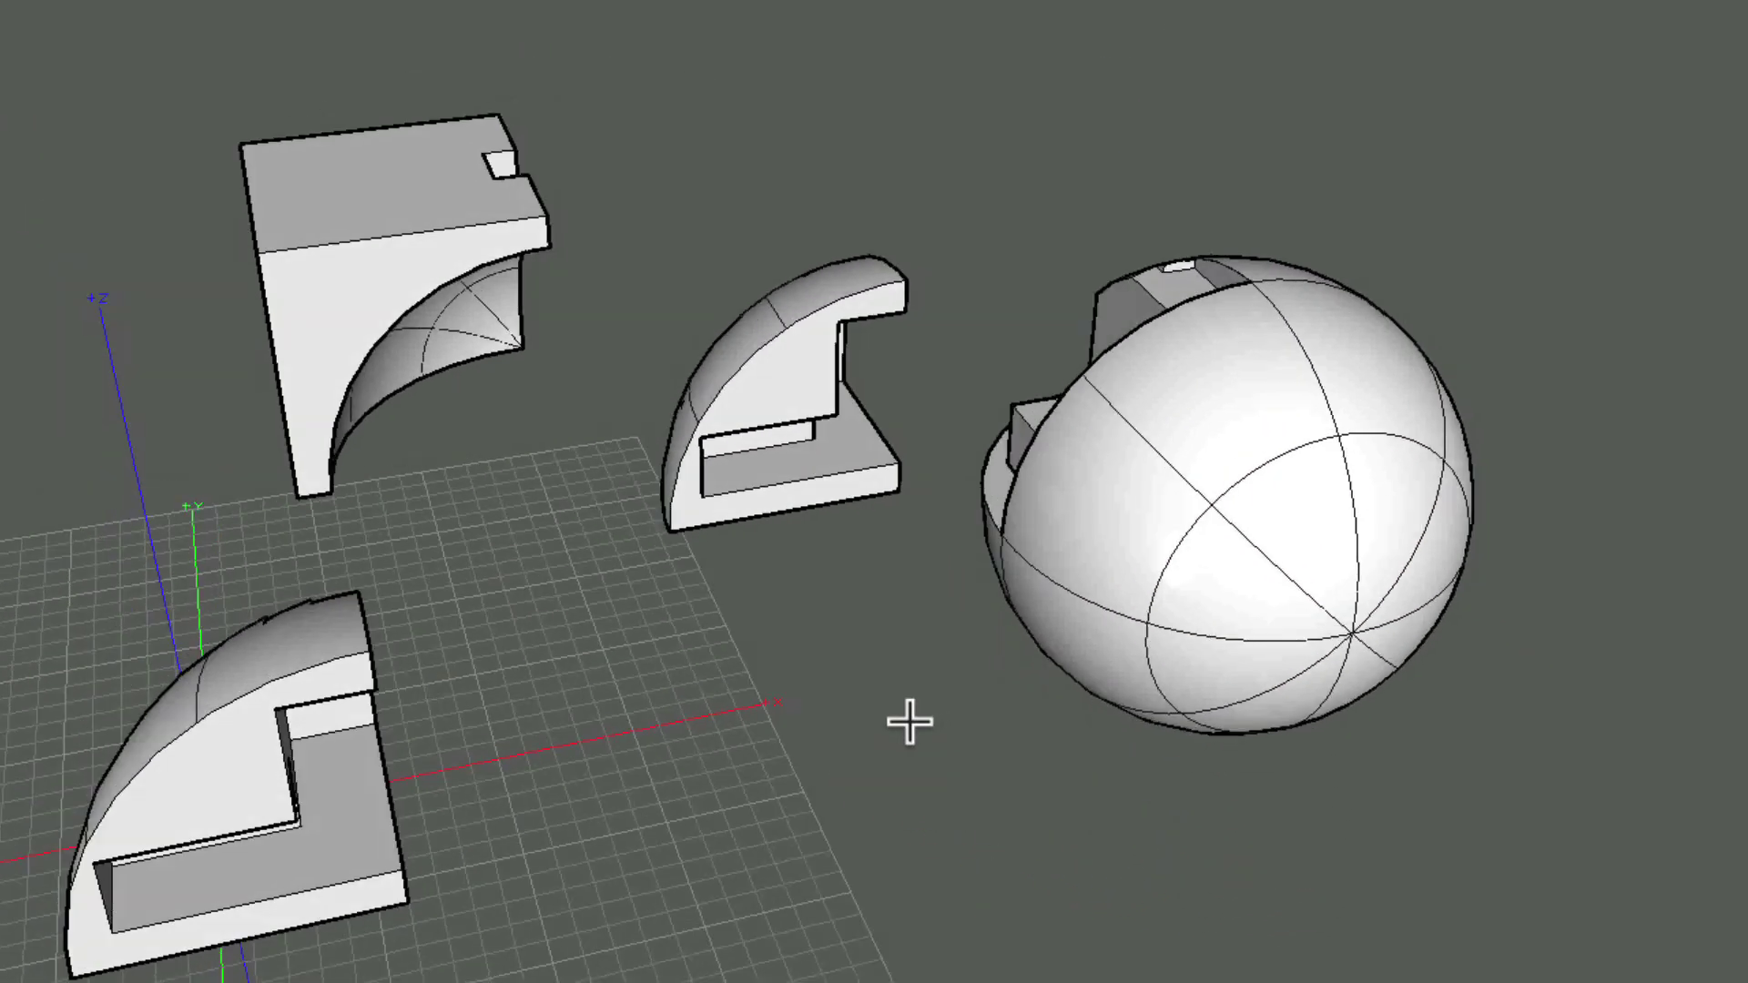
{"action": "right_click_drag", "start_coordinate": [909, 722], "coordinate": [908, 718]}
{"action": "left_click", "coordinate": [897, 289]}
{"action": "middle_click_drag", "start_coordinate": [966, 434], "coordinate": [915, 608]}
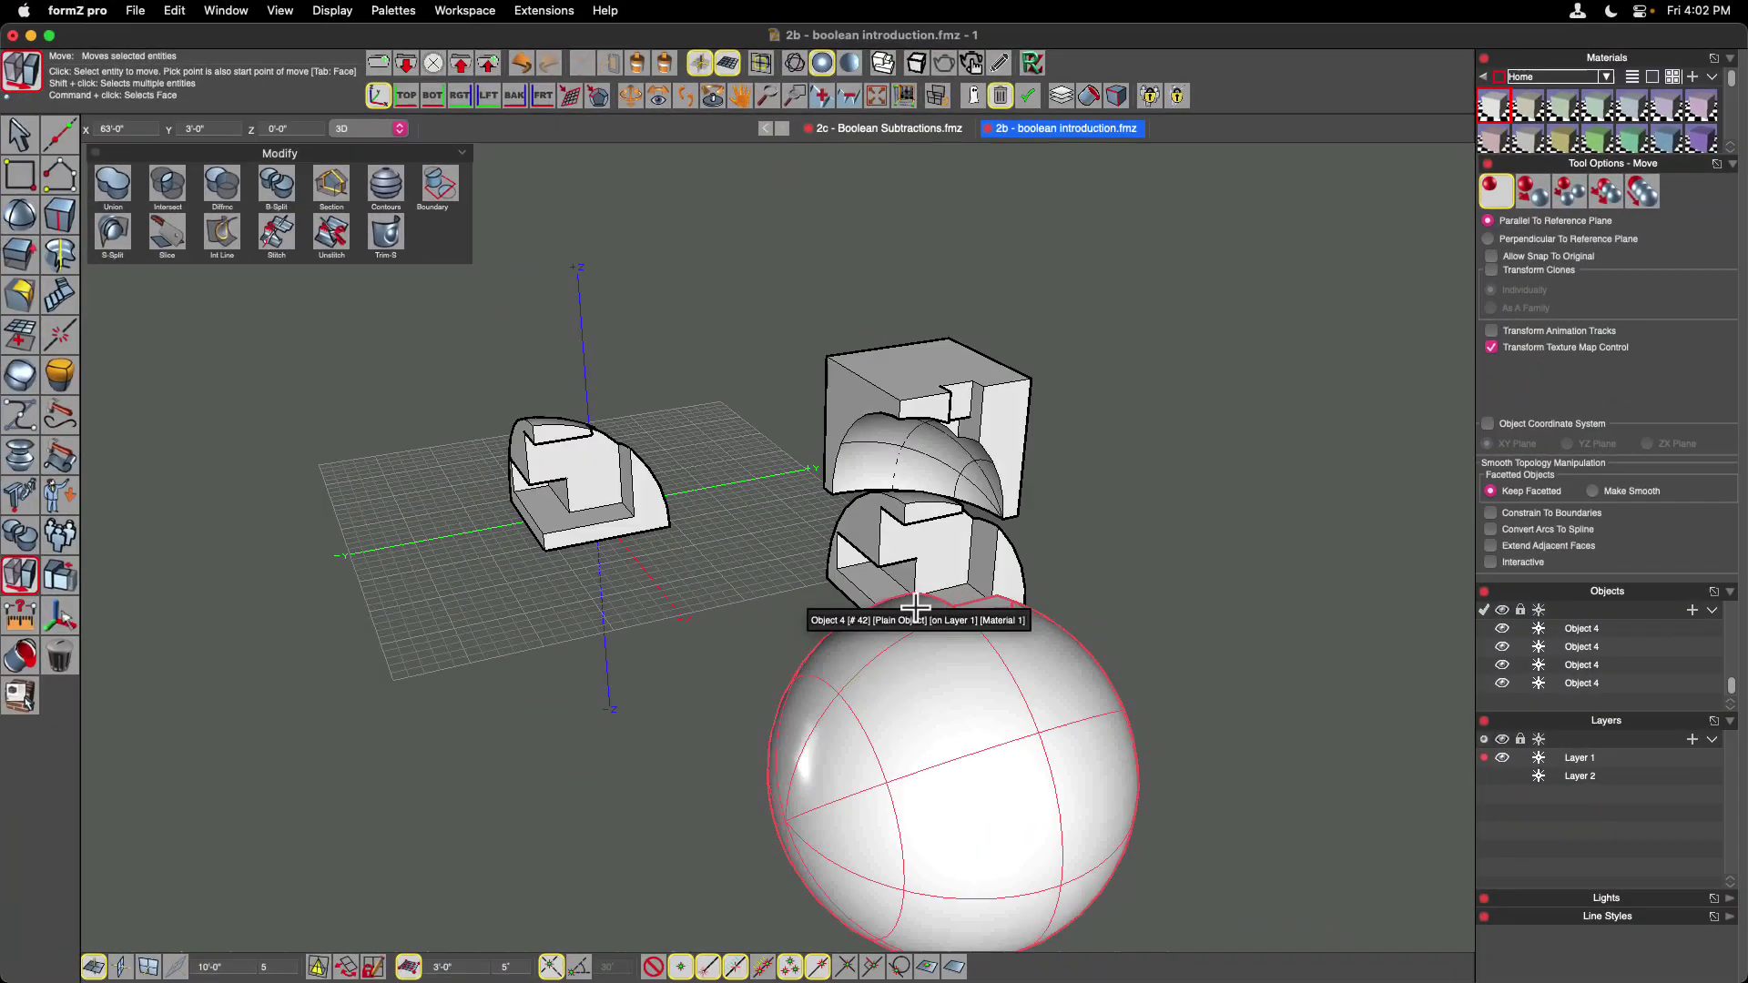
{"action": "right_click_drag", "start_coordinate": [915, 605], "coordinate": [898, 518]}
{"action": "scroll", "coordinate": [737, 632], "scroll_direction": "left", "scroll_amount": 2}
{"action": "scroll", "coordinate": [714, 659], "scroll_direction": "left", "scroll_amount": 2}
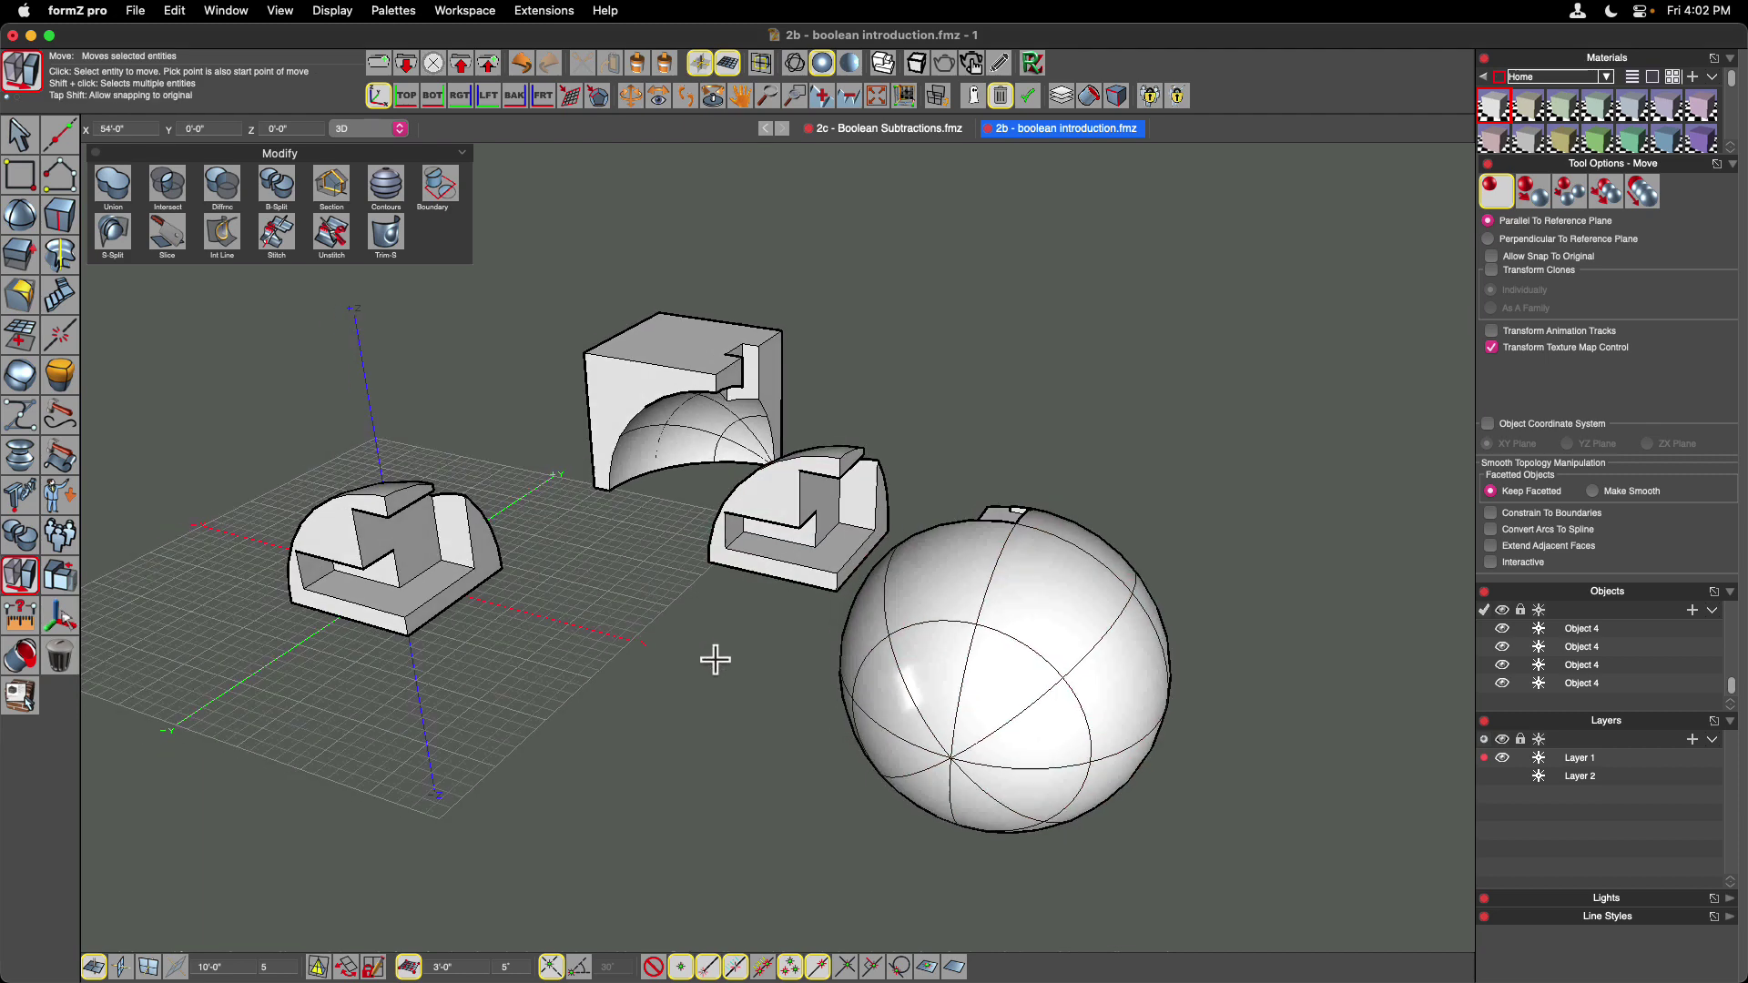